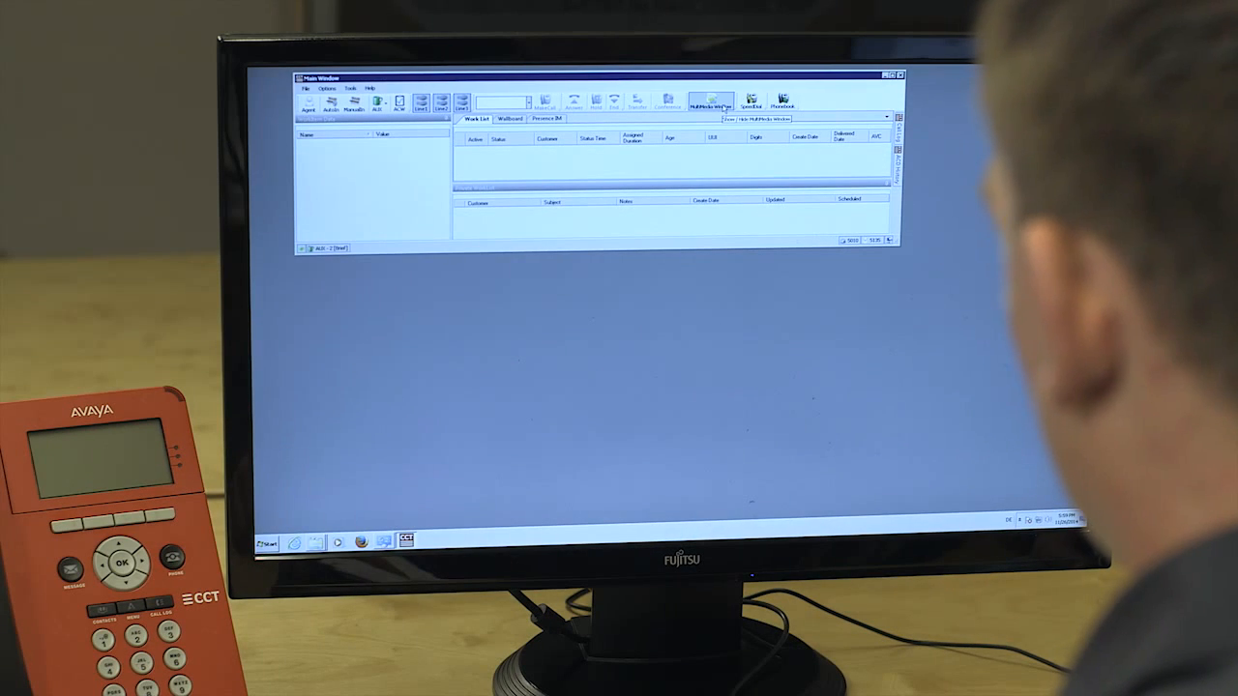
Compose a new email from Program.Email.Software, dismiss the browser popup, and expand EmailTemplate2.
left_click(723, 108)
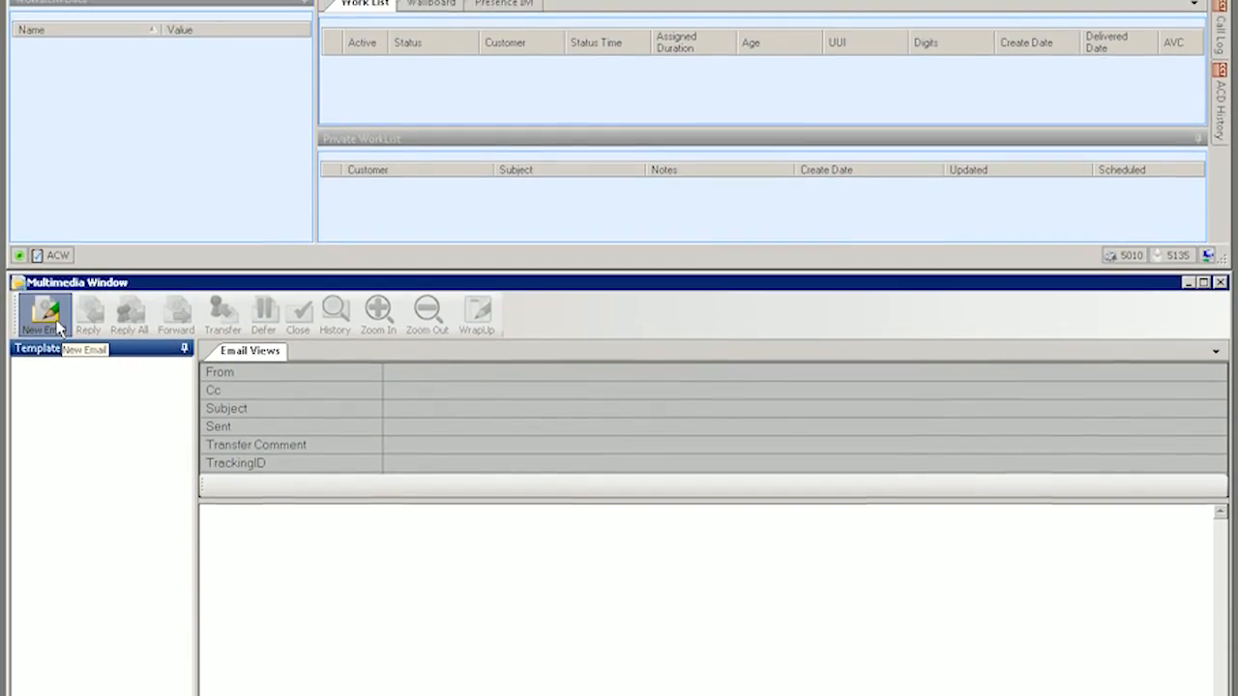
left_click(50, 278)
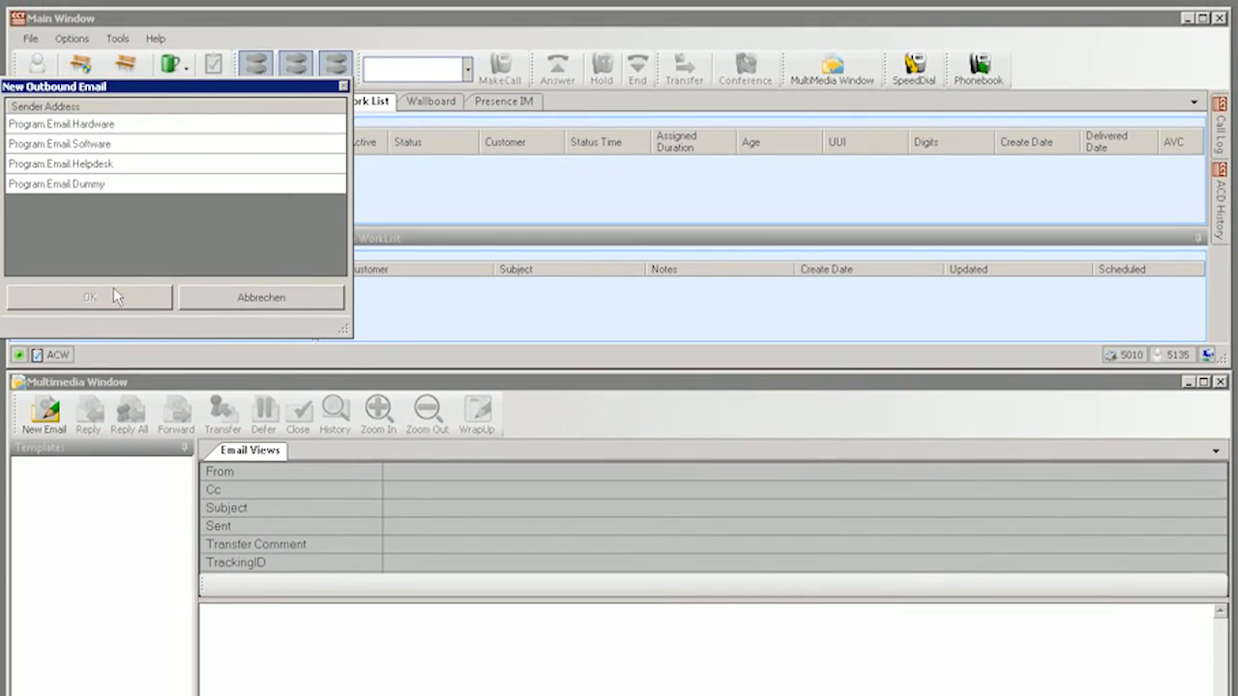
left_click(118, 144)
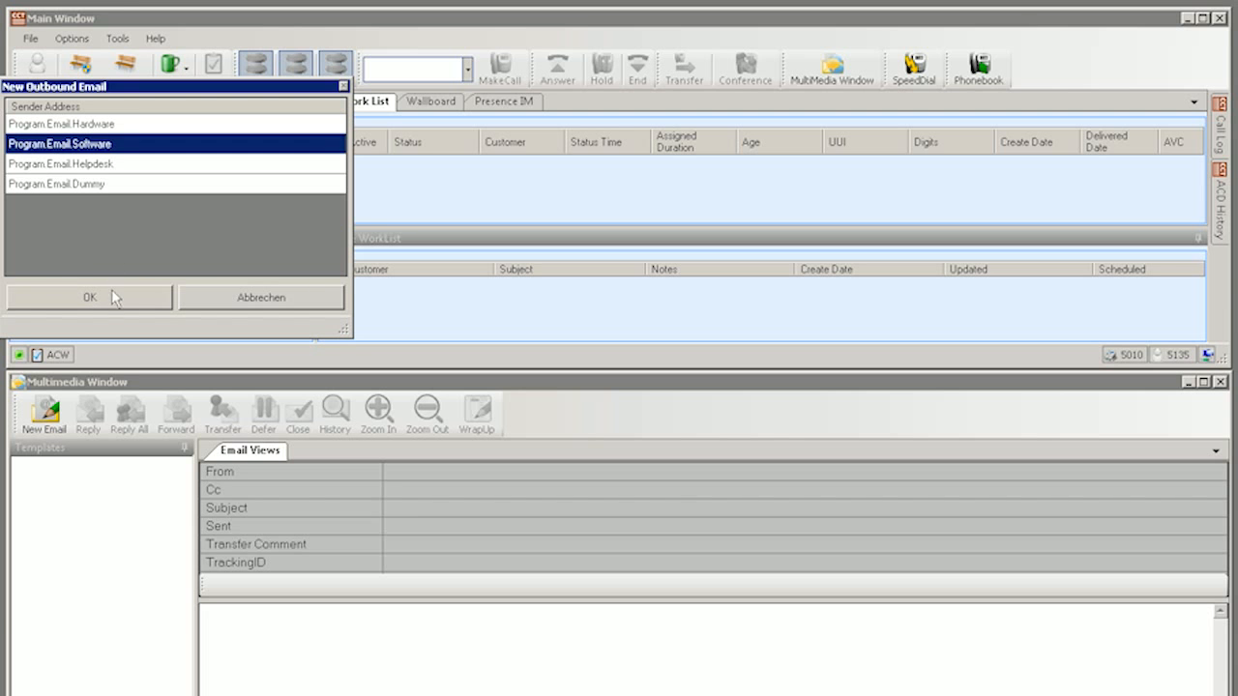
left_click(111, 292)
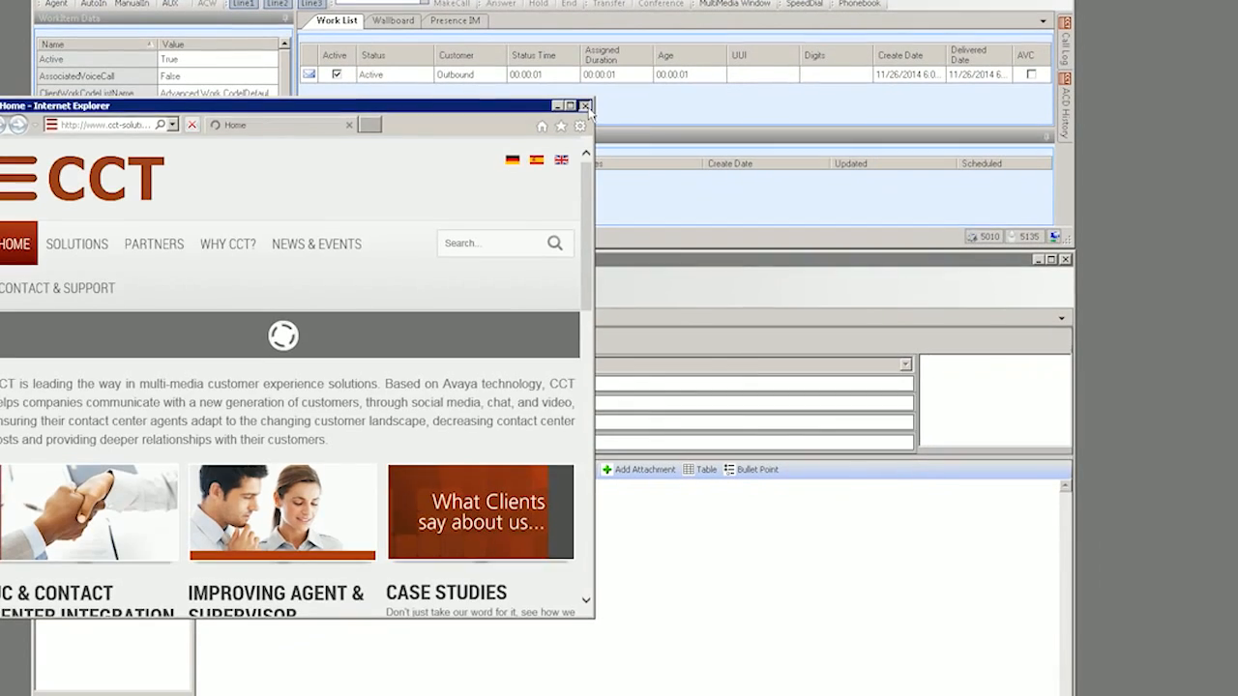
left_click(607, 137)
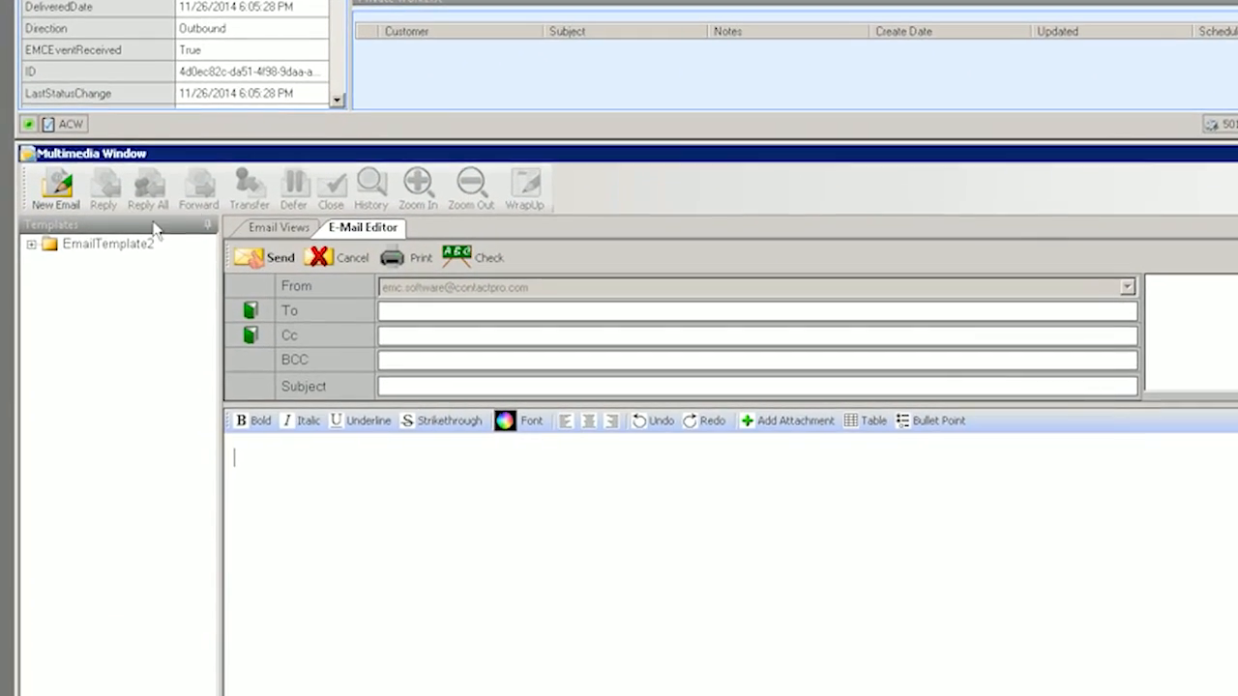
left_click(31, 243)
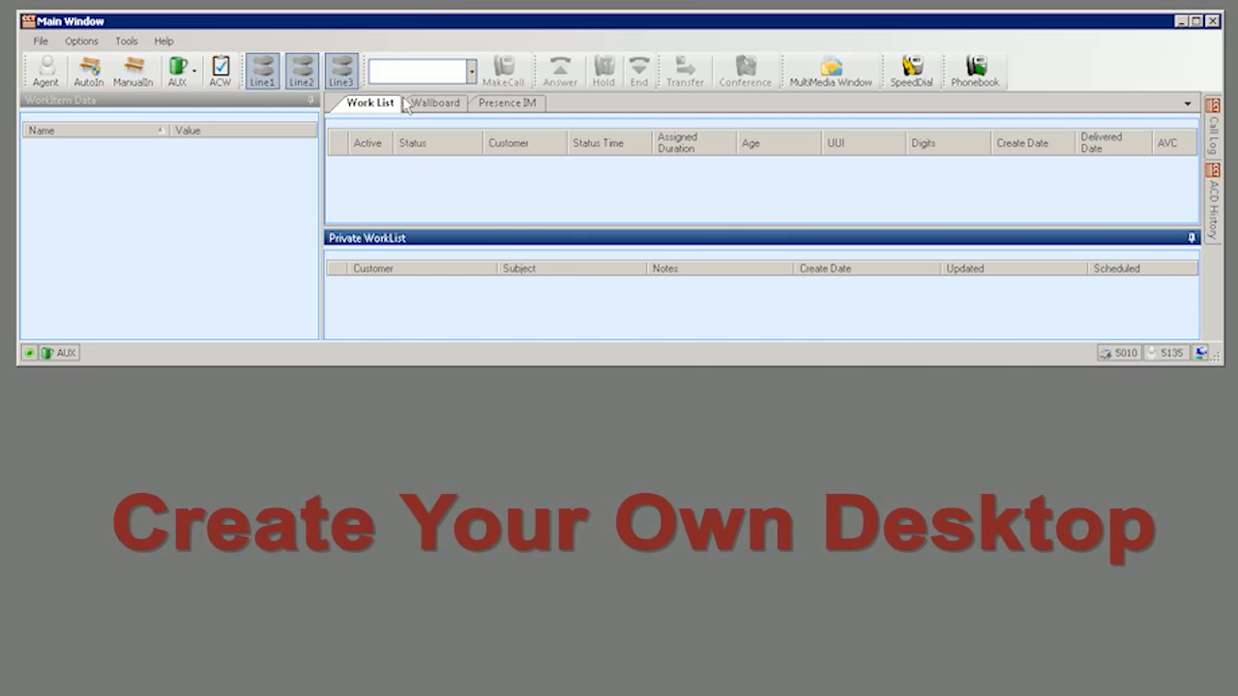
Float and resize the Work List panel, redock it as a tab, then open Options > Layout.
left_click_drag(402, 103, 586, 490)
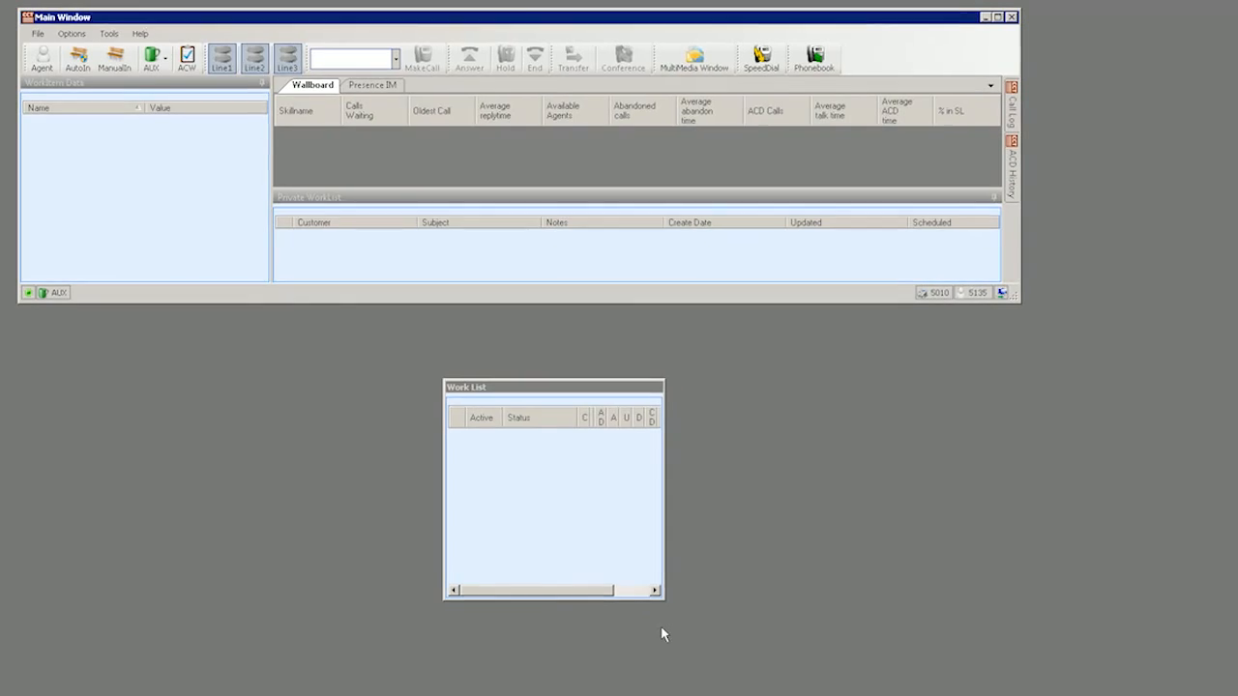
left_click_drag(664, 601, 700, 637)
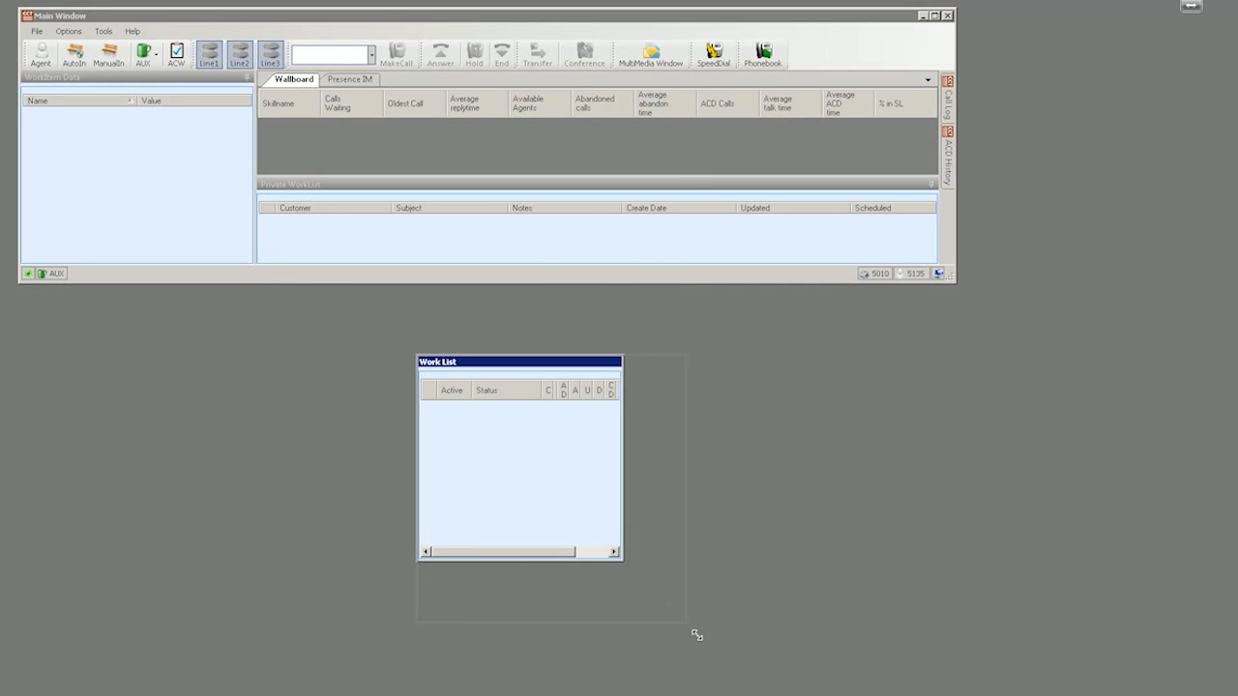
left_click_drag(634, 572, 626, 562)
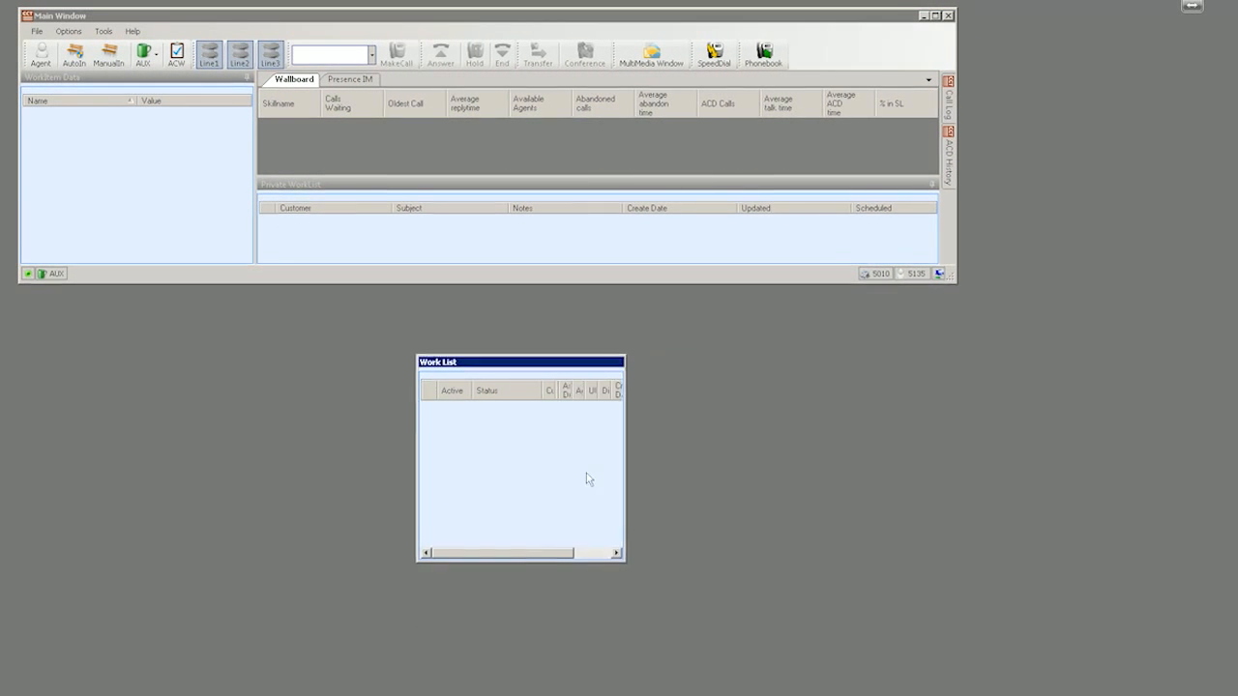
double_click(556, 363)
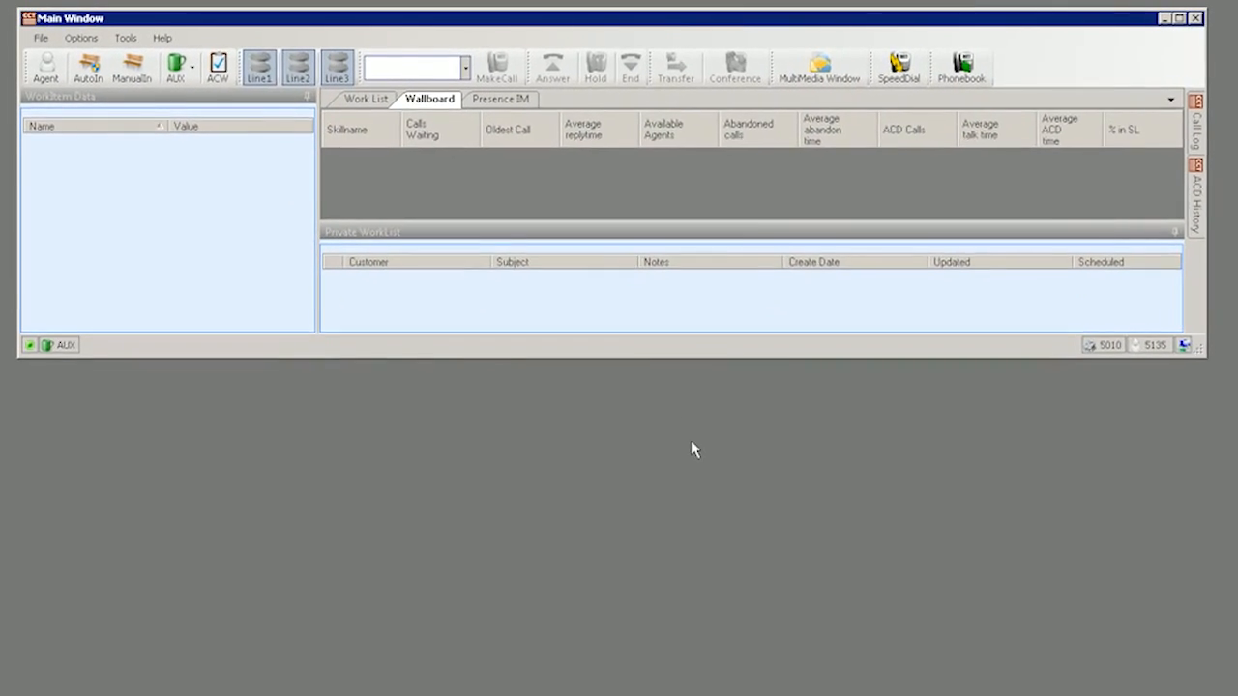
left_click(341, 92)
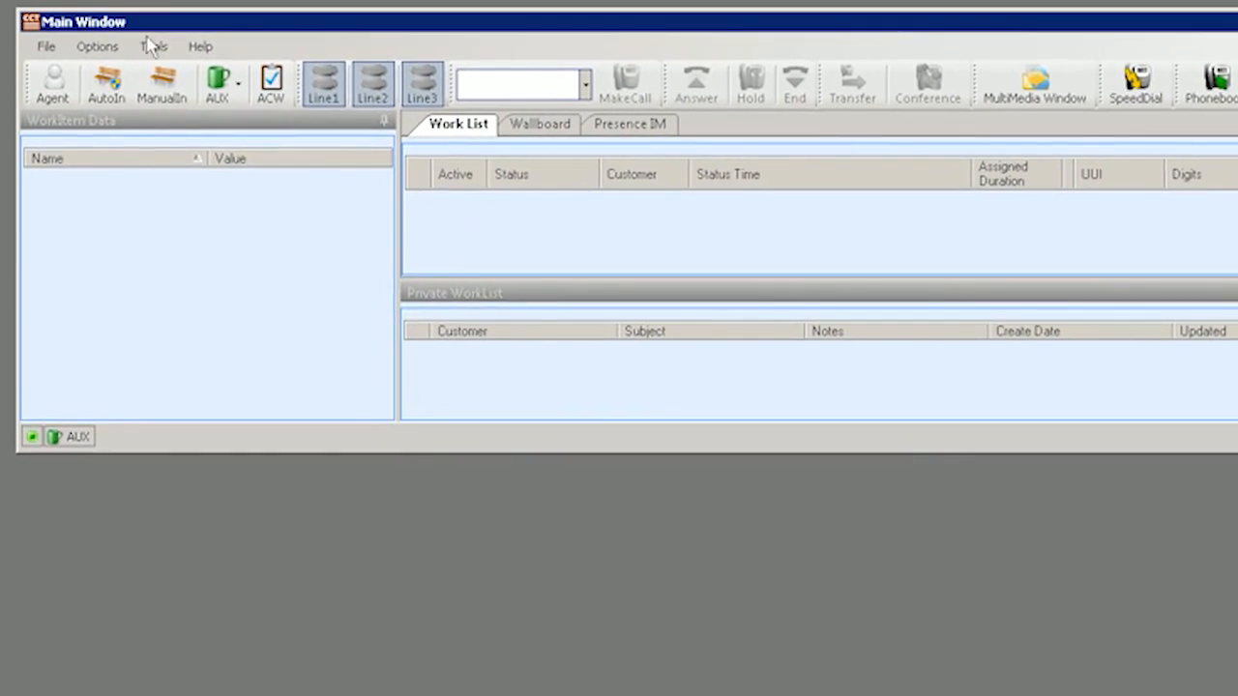
left_click(95, 45)
mouse_move(151, 103)
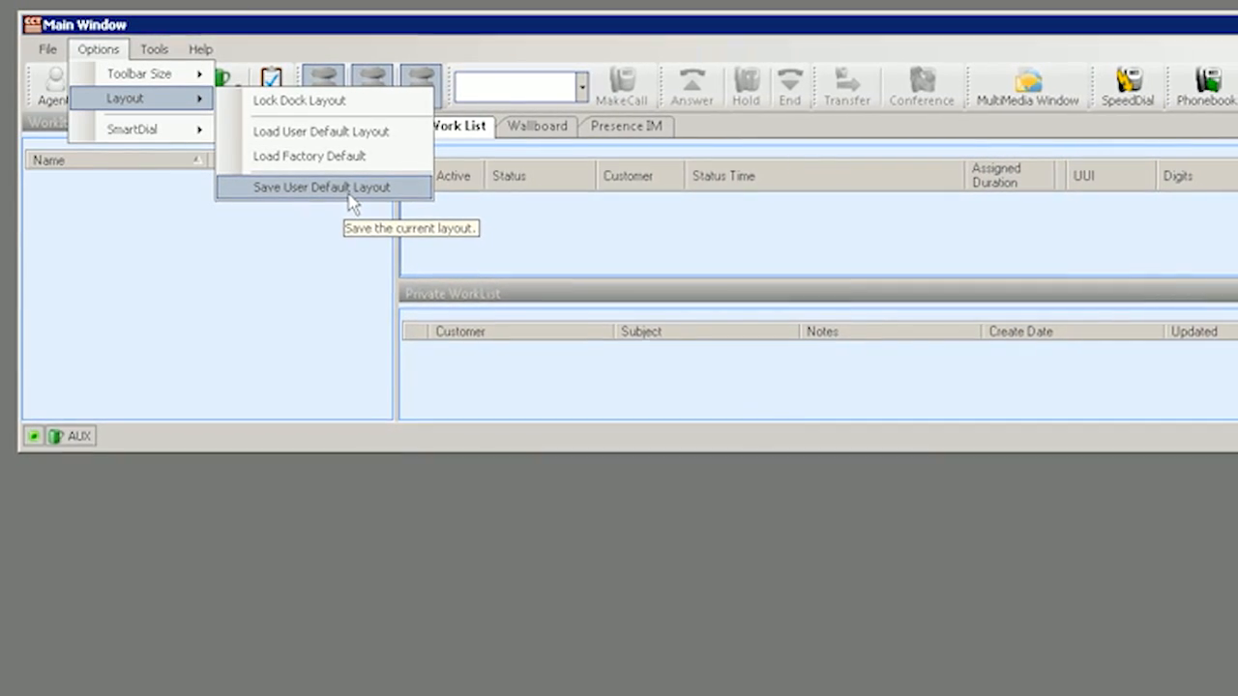
Save the arrangement via Save User Default Layout and confirm with Ja.
left_click(348, 193)
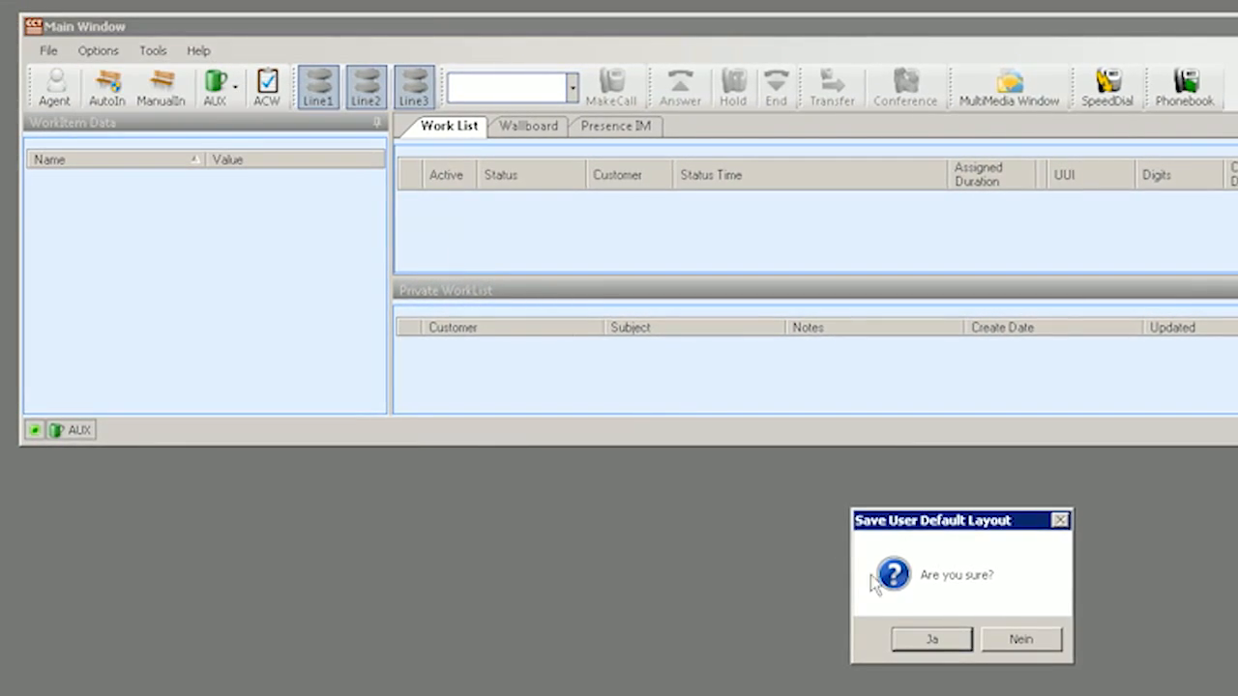
left_click(915, 642)
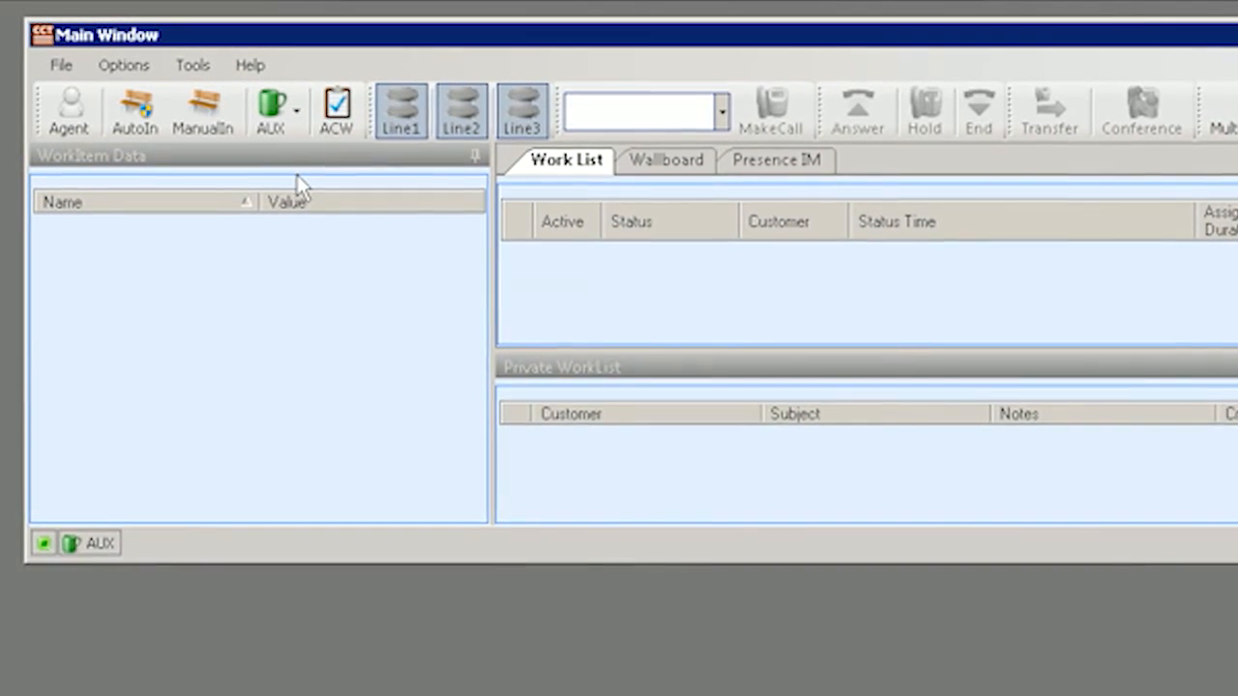
Set the agent status to AUX 4 - Pause and open the Tools menu.
left_click(300, 114)
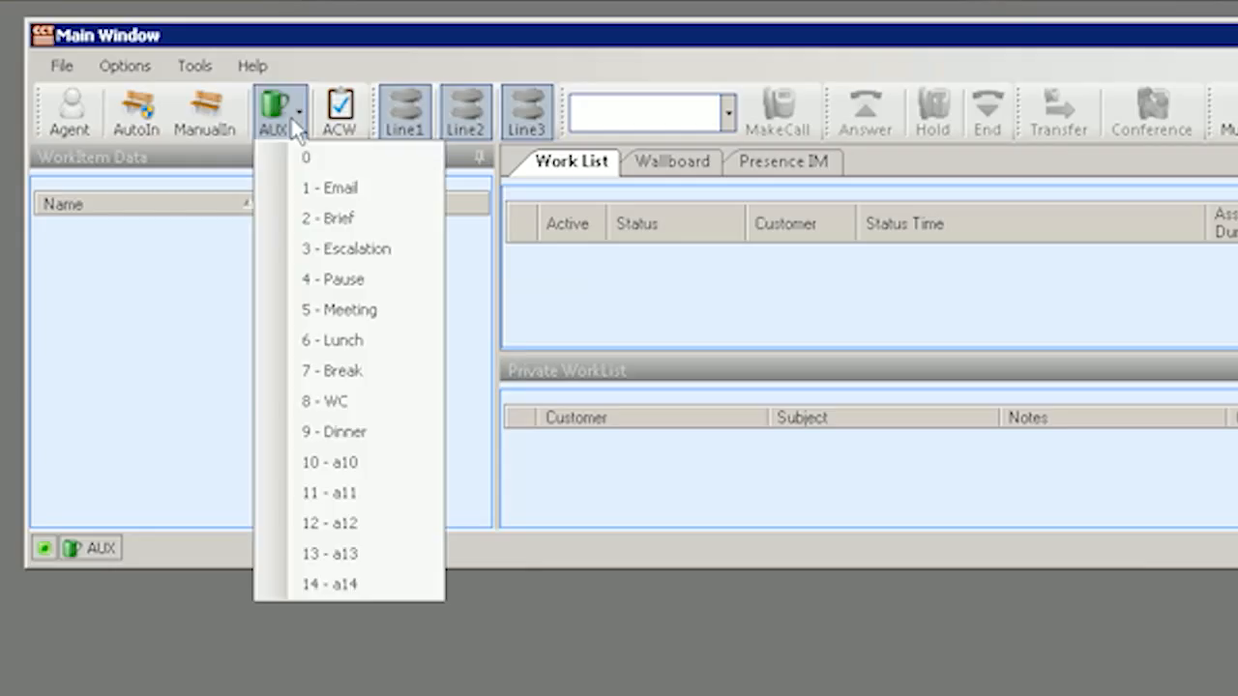
left_click(354, 282)
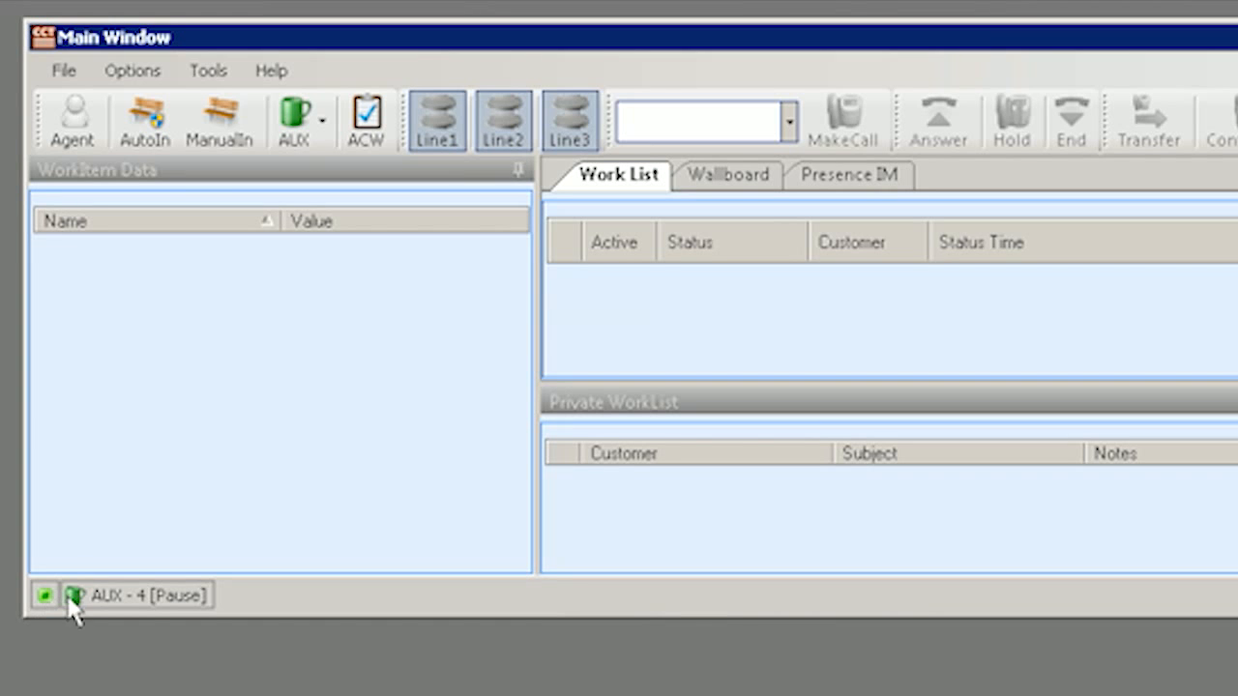
left_click(215, 70)
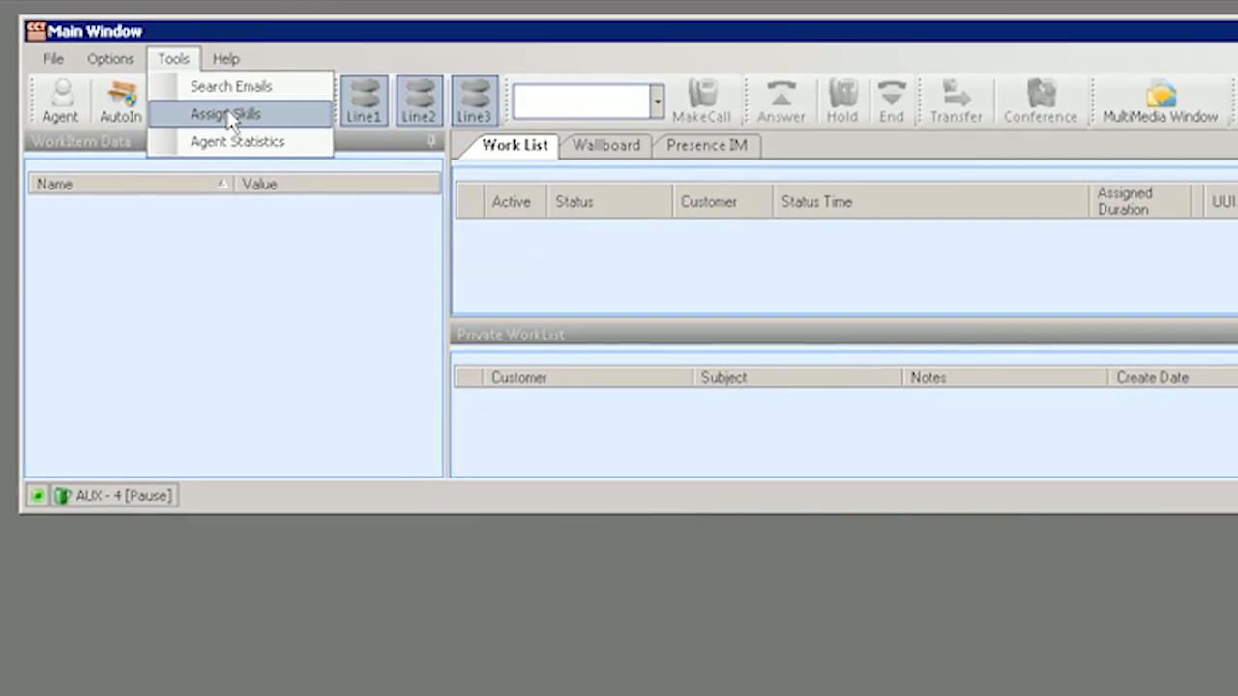
In Assign Skills, move EMC - Email to Assigned Skills, then move it back.
left_click(201, 101)
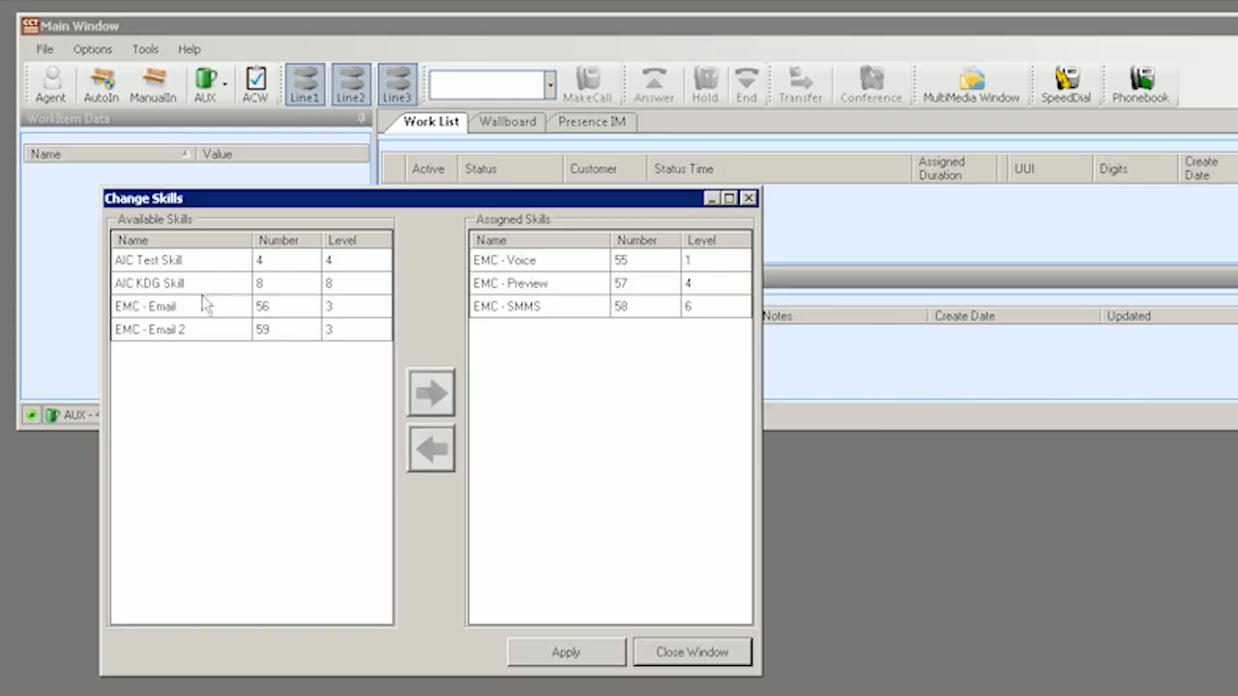
left_click(206, 307)
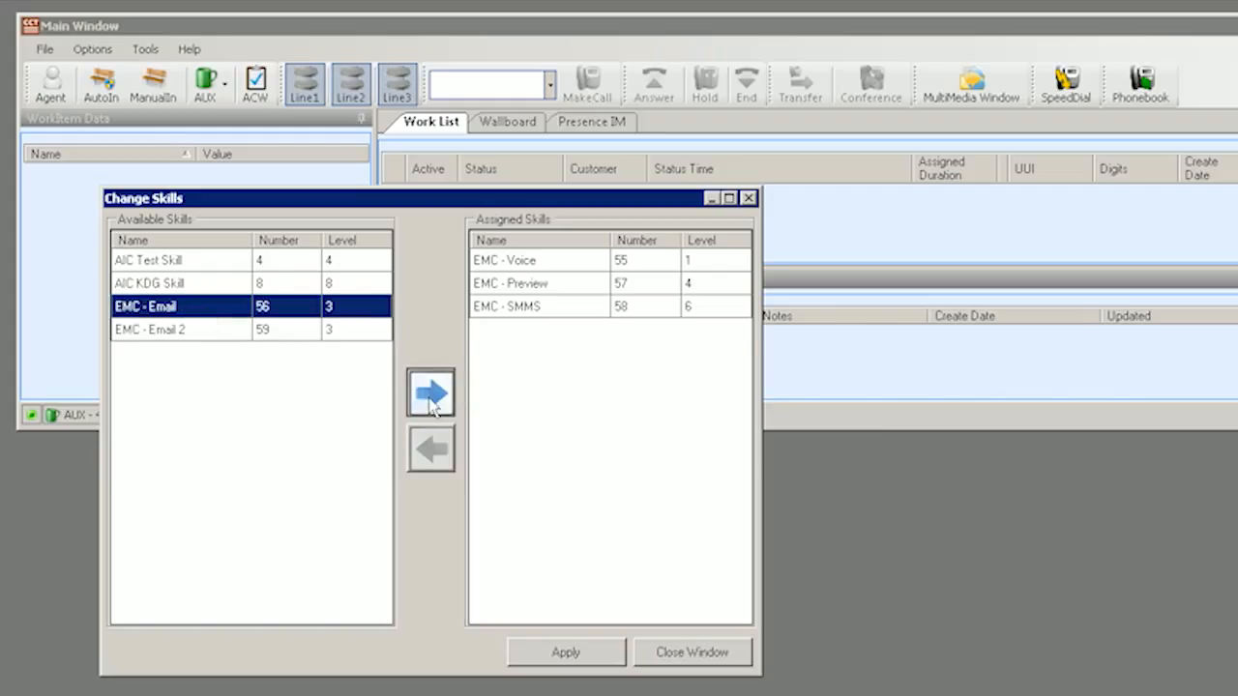
left_click(431, 397)
left_click(520, 334)
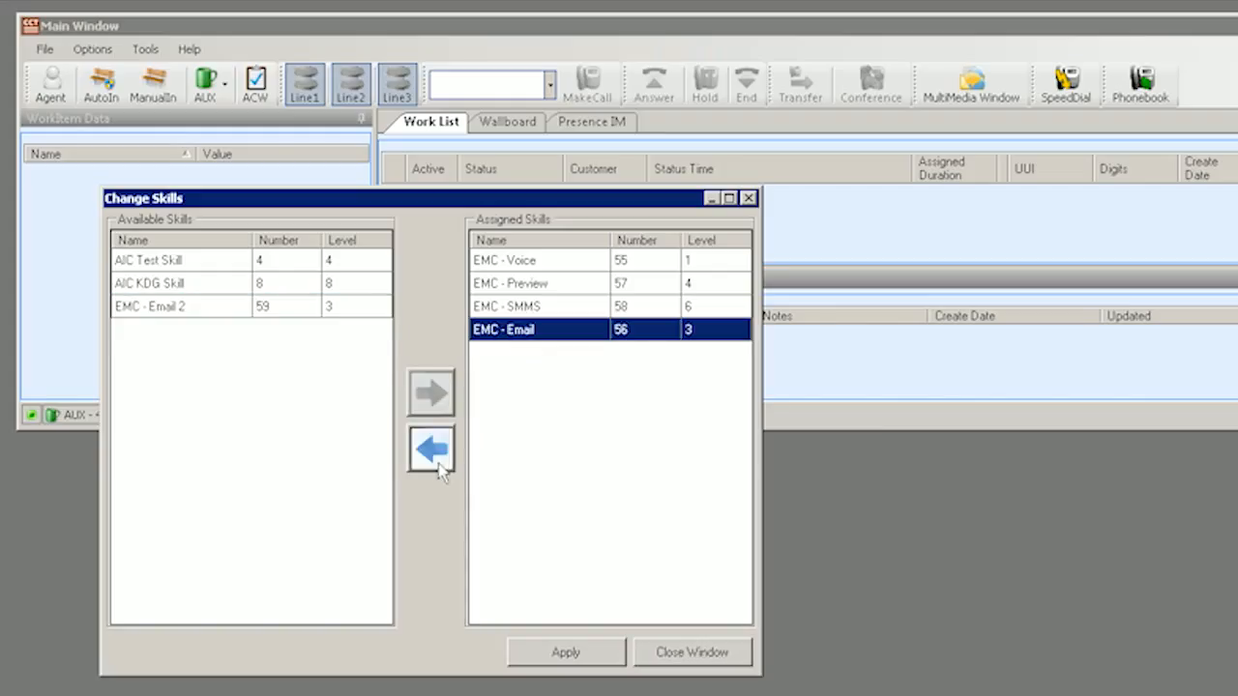
left_click(436, 462)
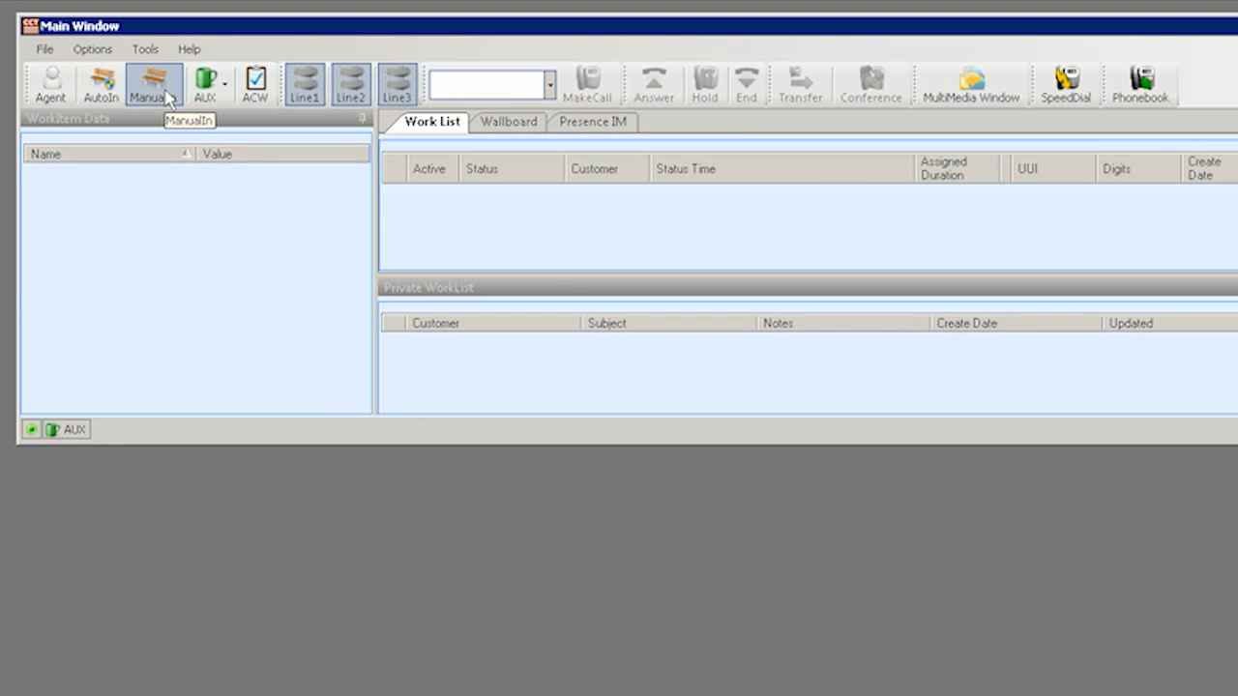
Switch to ManualIn, answer the call, hold and retrieve it on Line1, then end it.
left_click(169, 97)
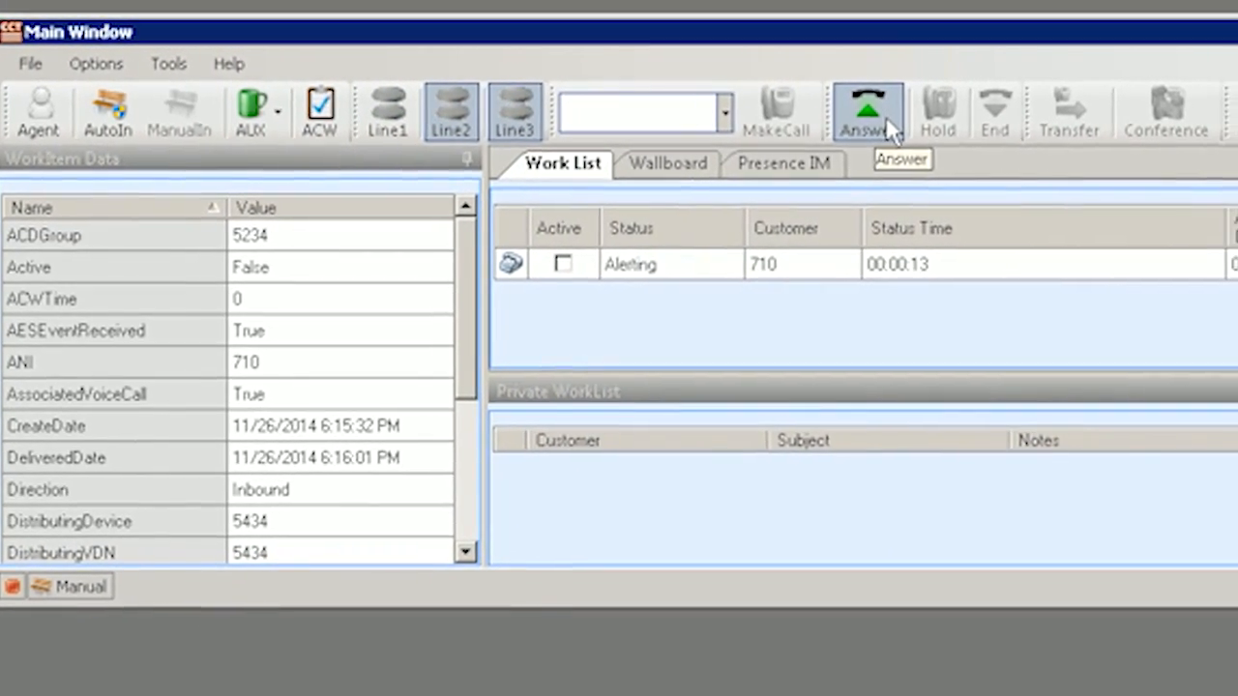
left_click(880, 114)
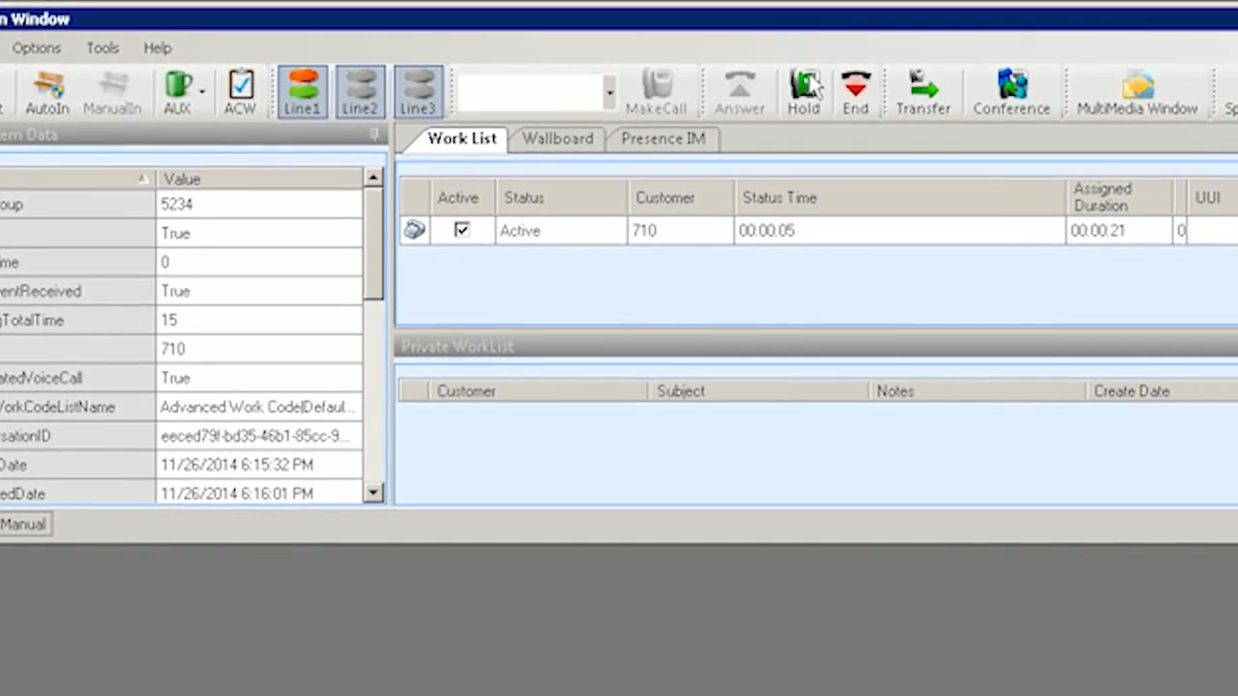
left_click(822, 96)
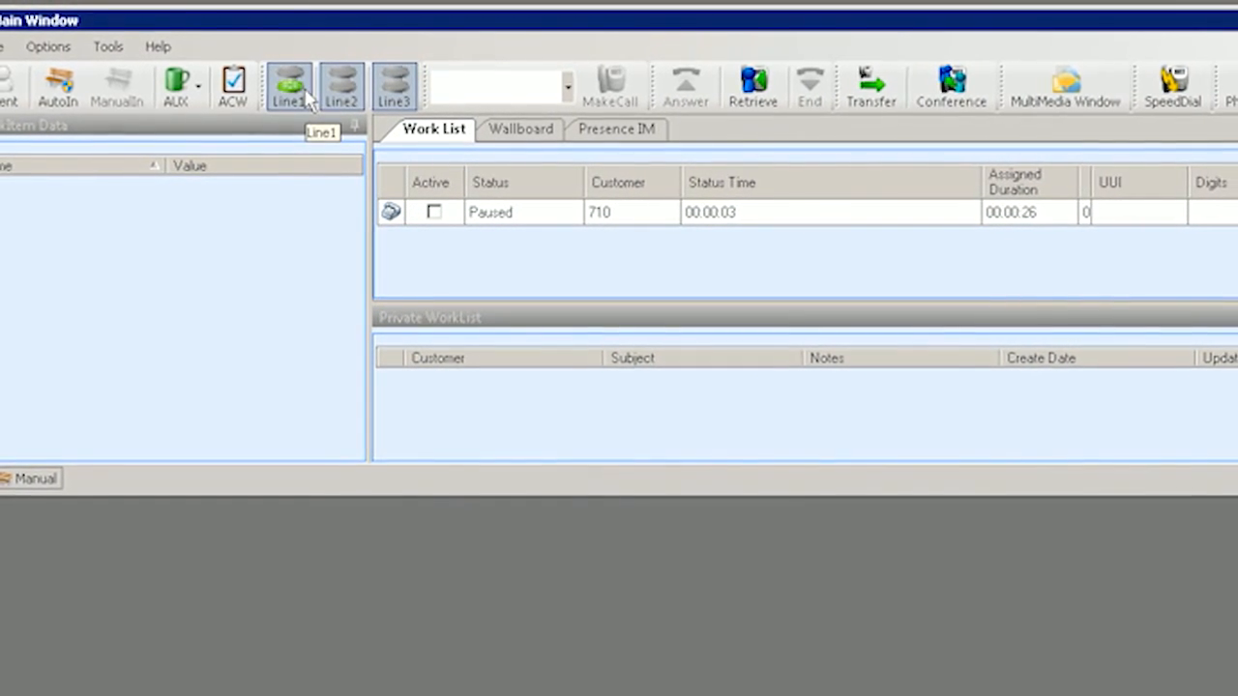
left_click(310, 102)
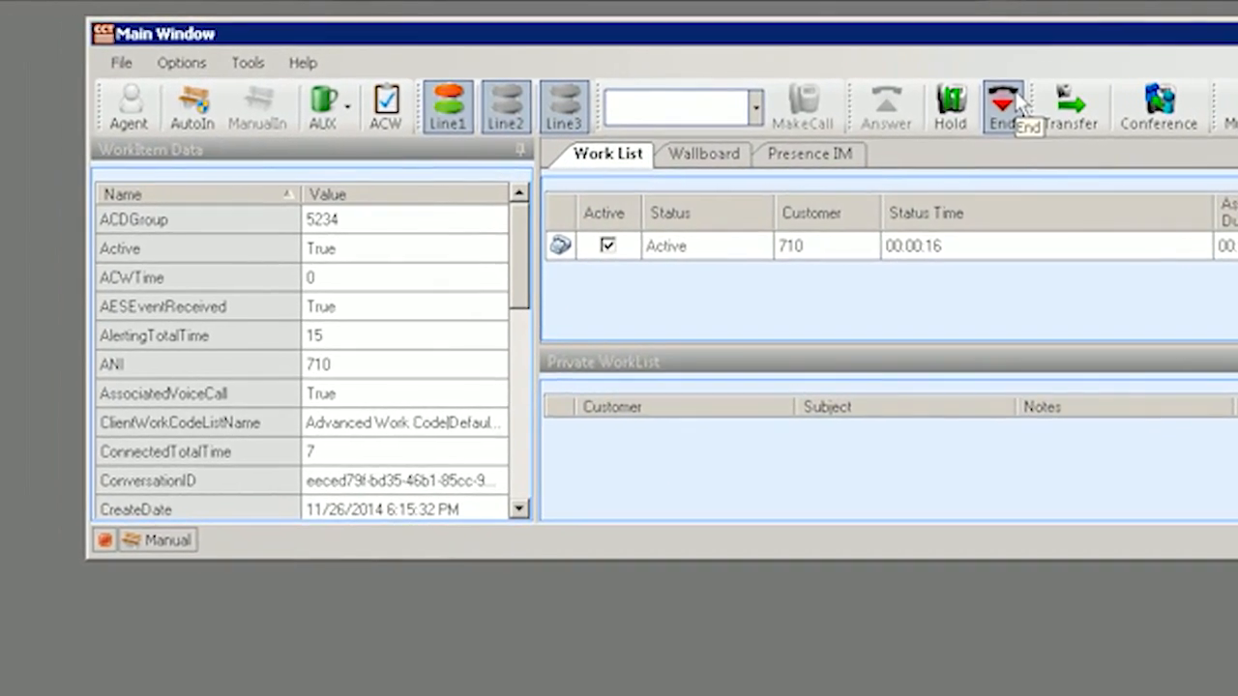
left_click(948, 101)
Wrap up as Default Work Codes, Complaint, Complaint 1 with the customer number, then view ACD History.
left_click(239, 145)
left_click(238, 171)
left_click(253, 222)
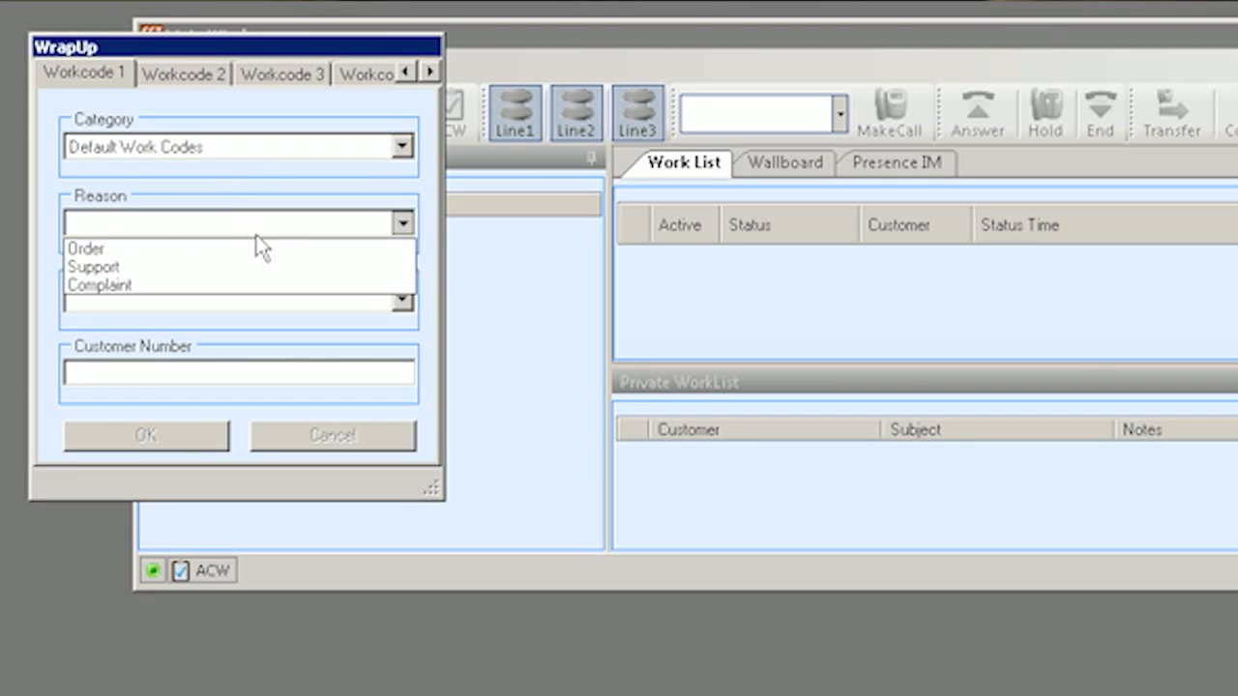
left_click(261, 283)
left_click(257, 300)
left_click(257, 326)
left_click(263, 373)
type("12345")
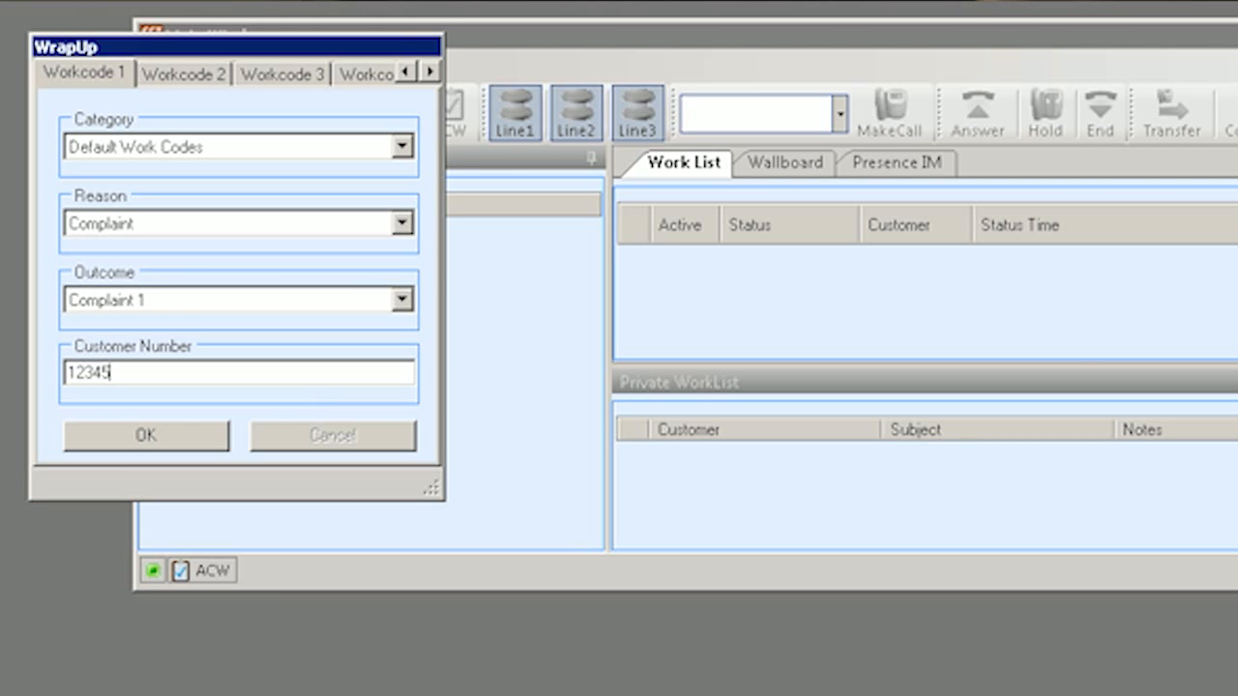
type("6789")
key("Return")
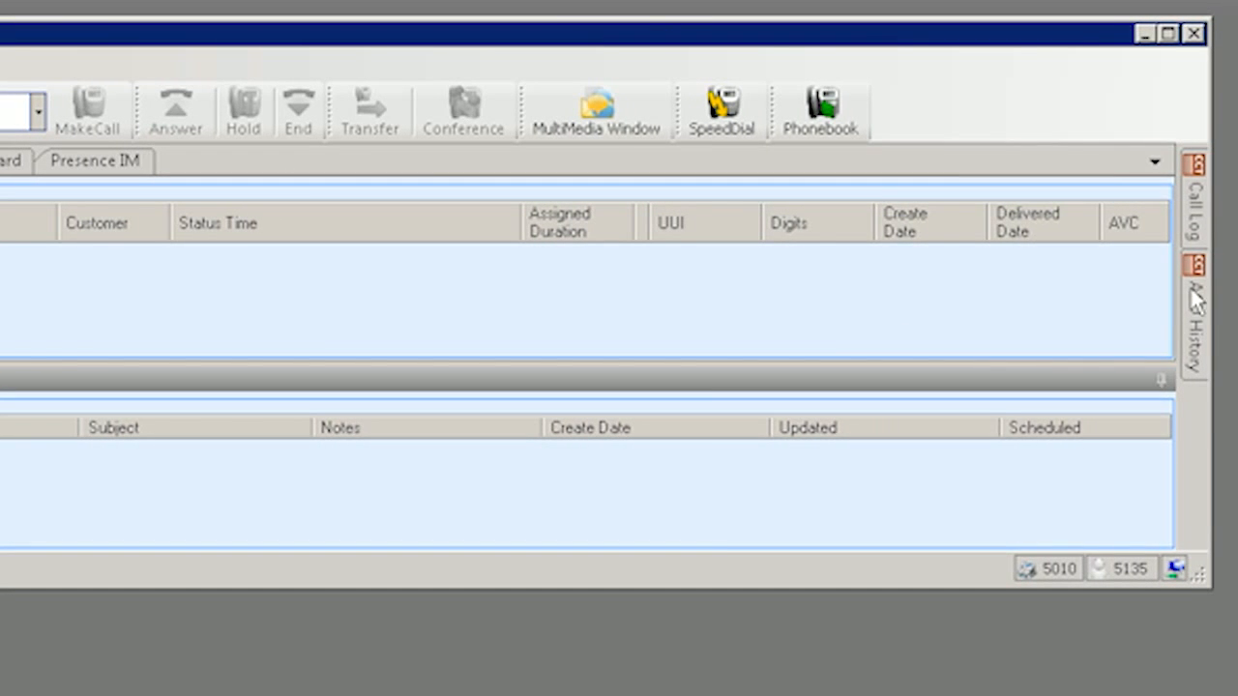
left_click(1195, 302)
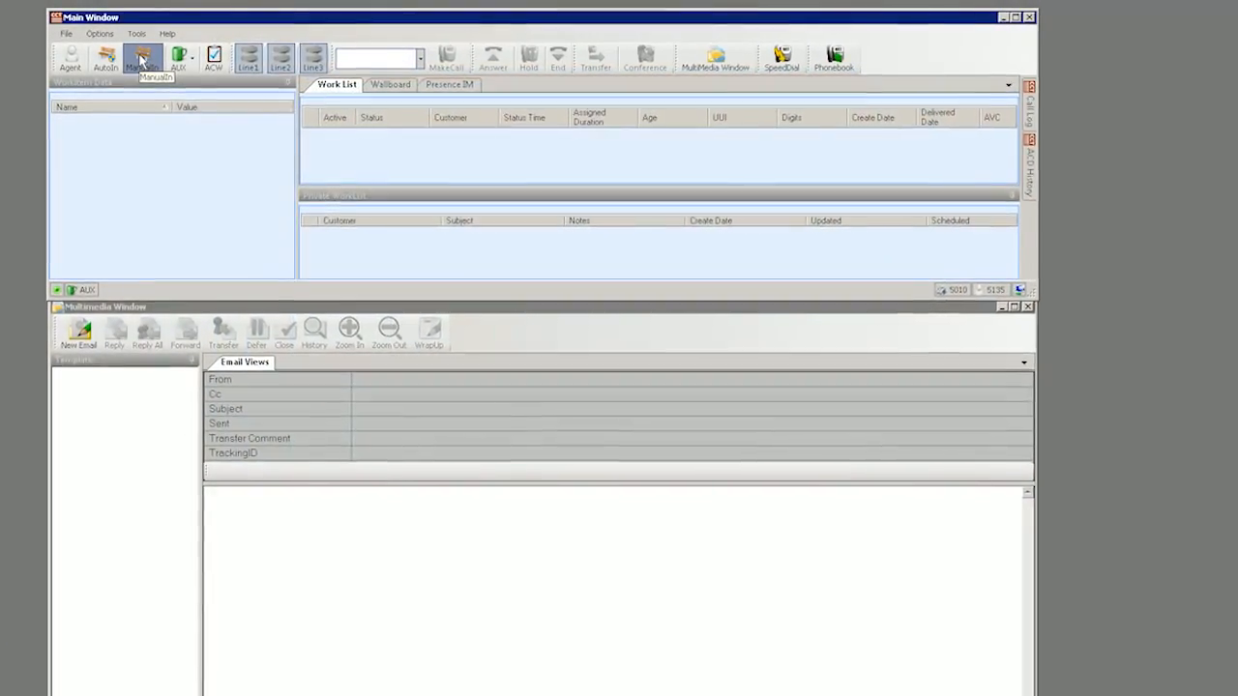
Switch to ManualIn, select the alerting email work item, and close the Internet Explorer popup.
left_click(141, 64)
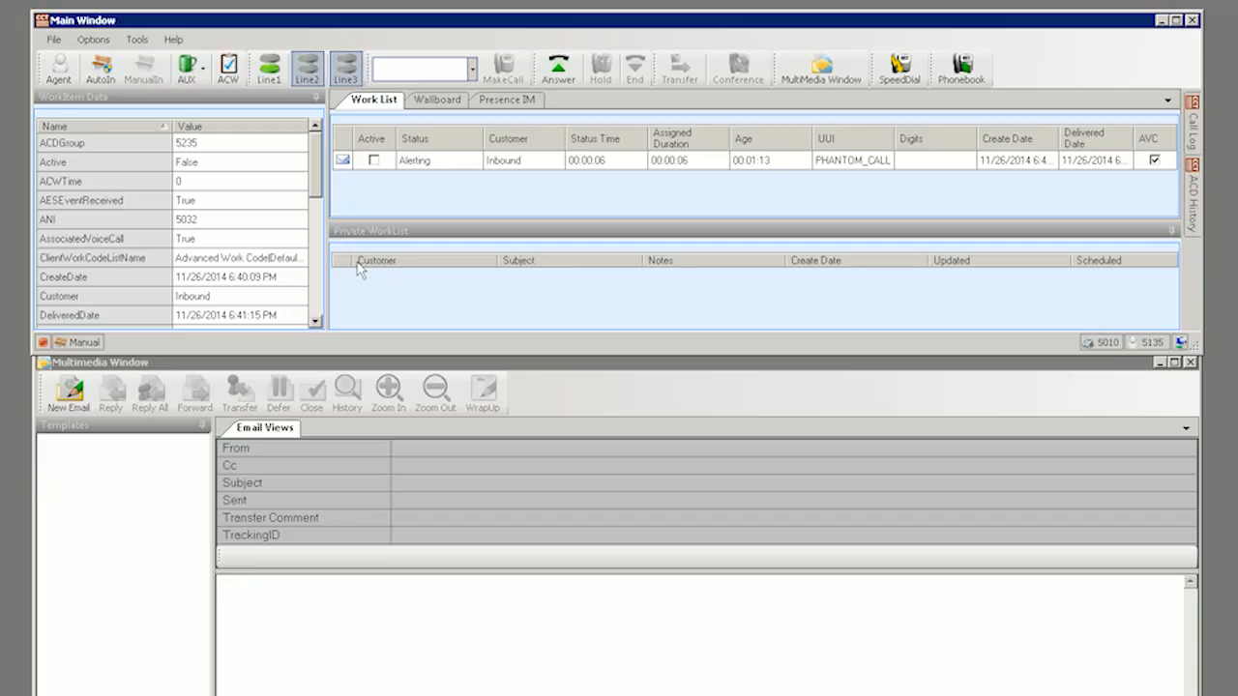
left_click(538, 170)
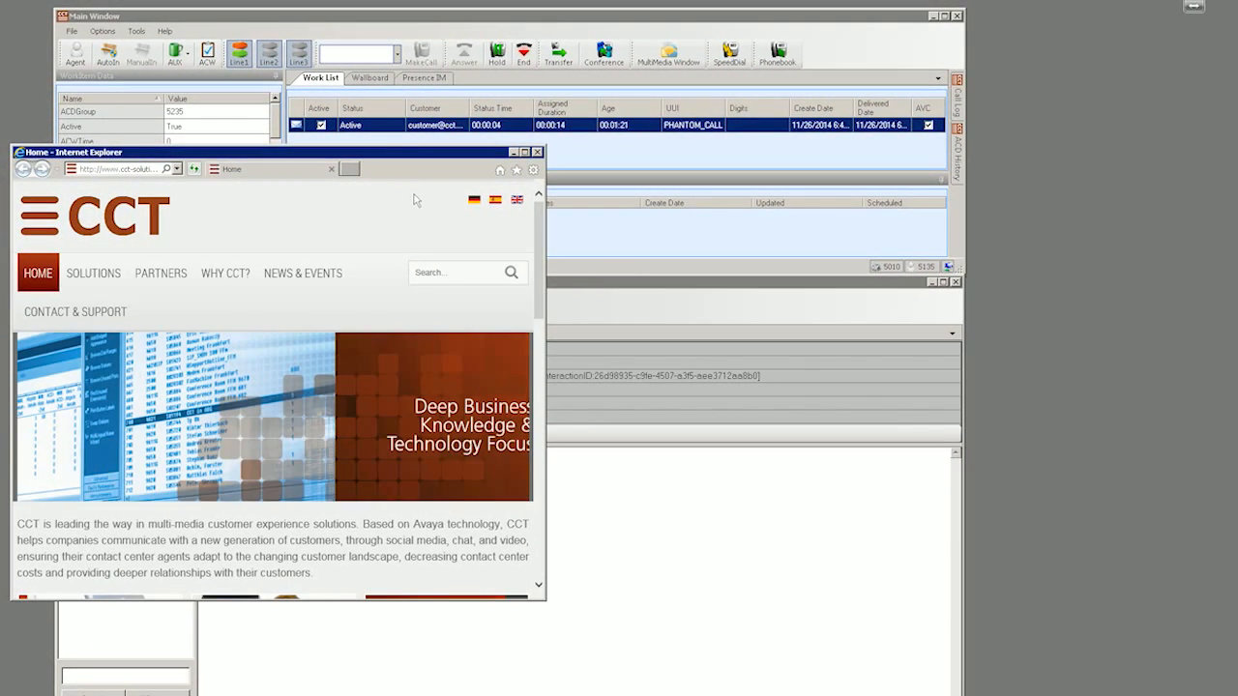
left_click(539, 153)
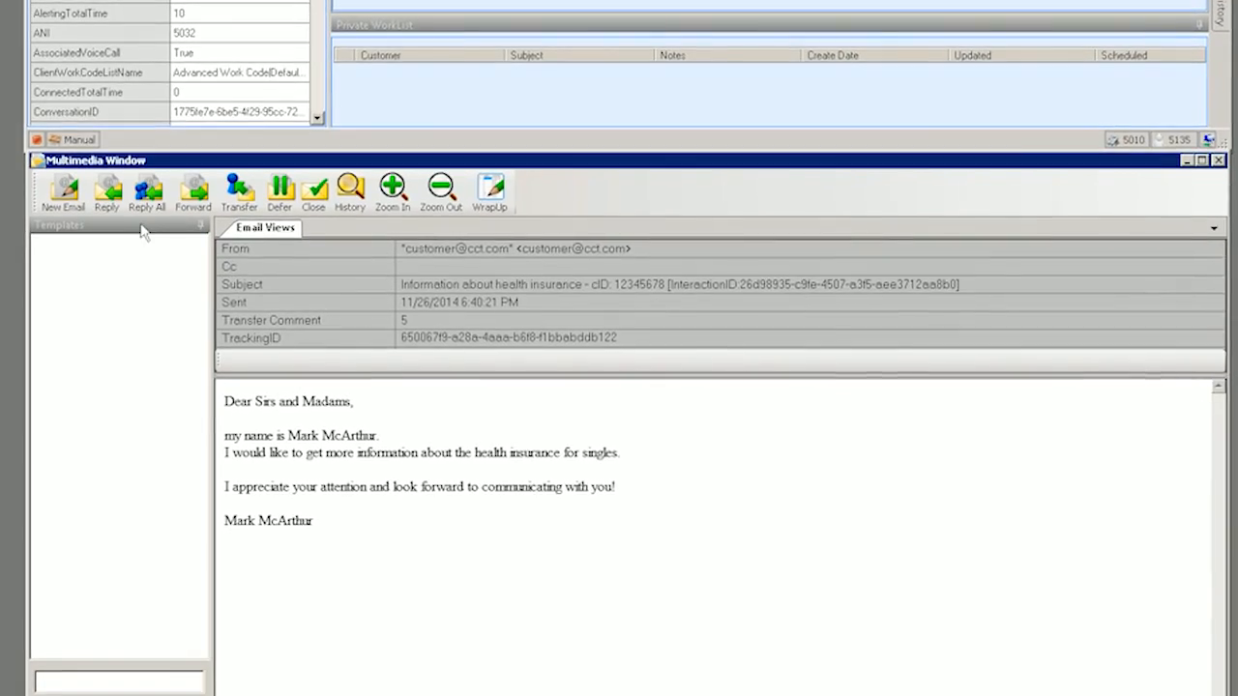
left_click(250, 135)
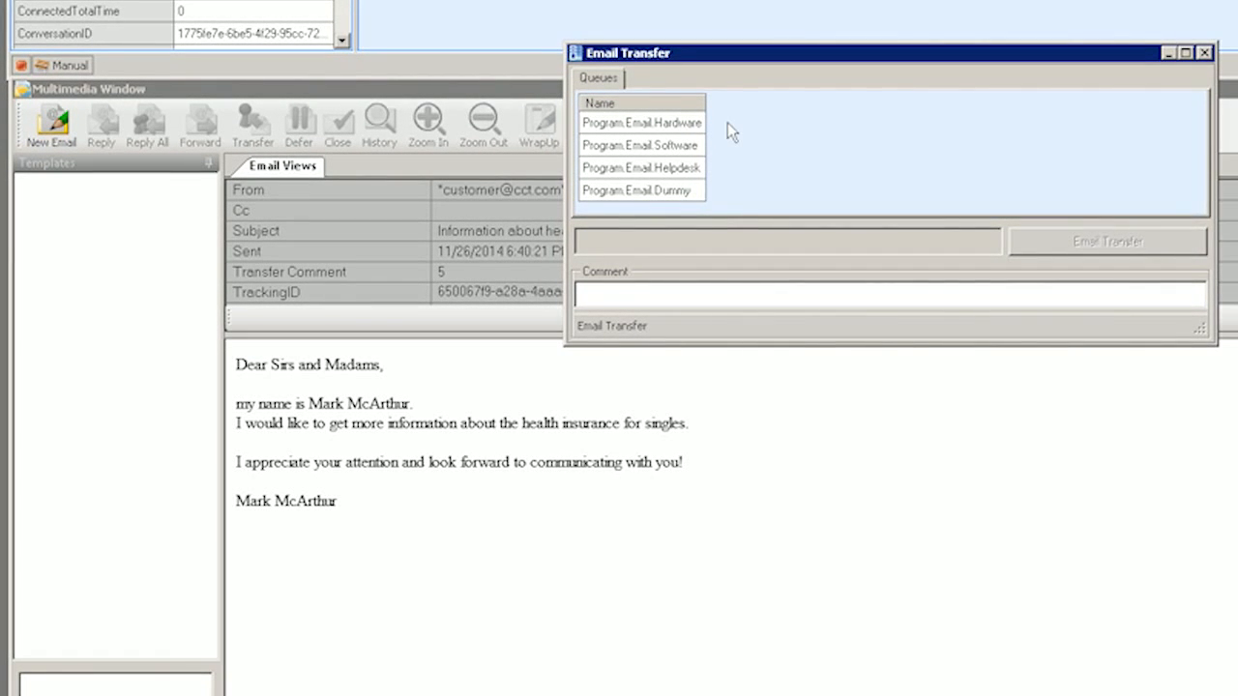
left_click(1205, 55)
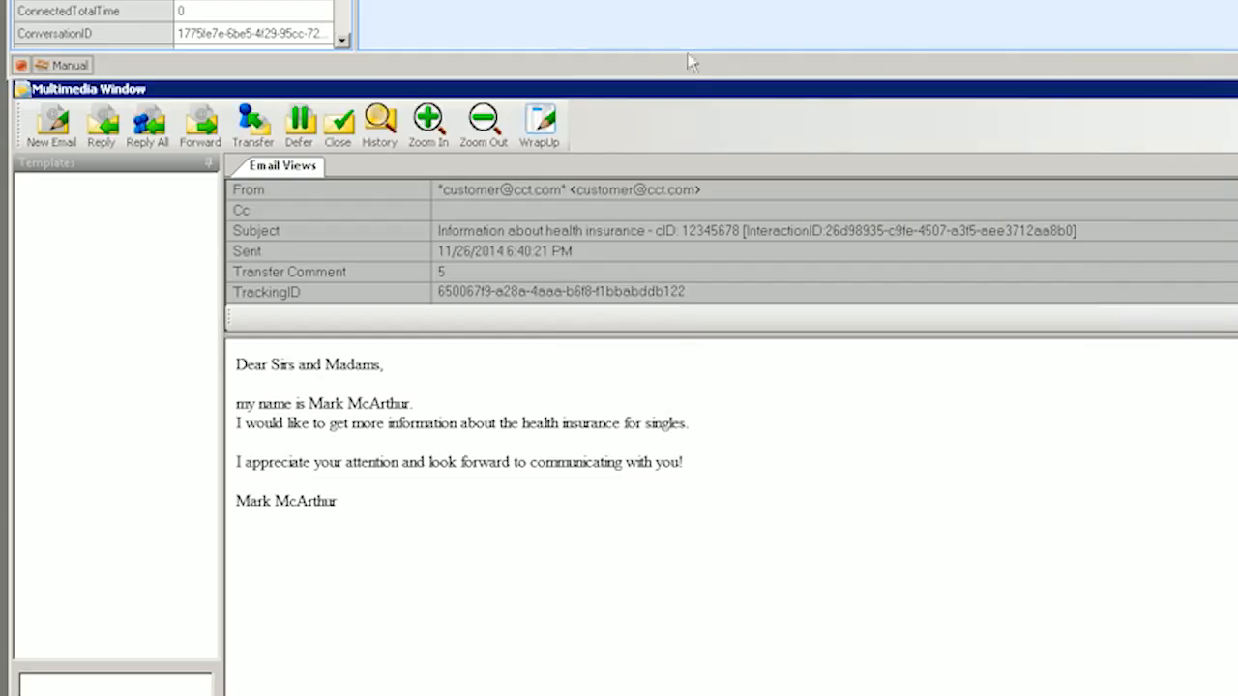
Reply with body 'Text' after expanding the Vorlagen > Deutsch templates, then send it through spell check.
left_click(98, 140)
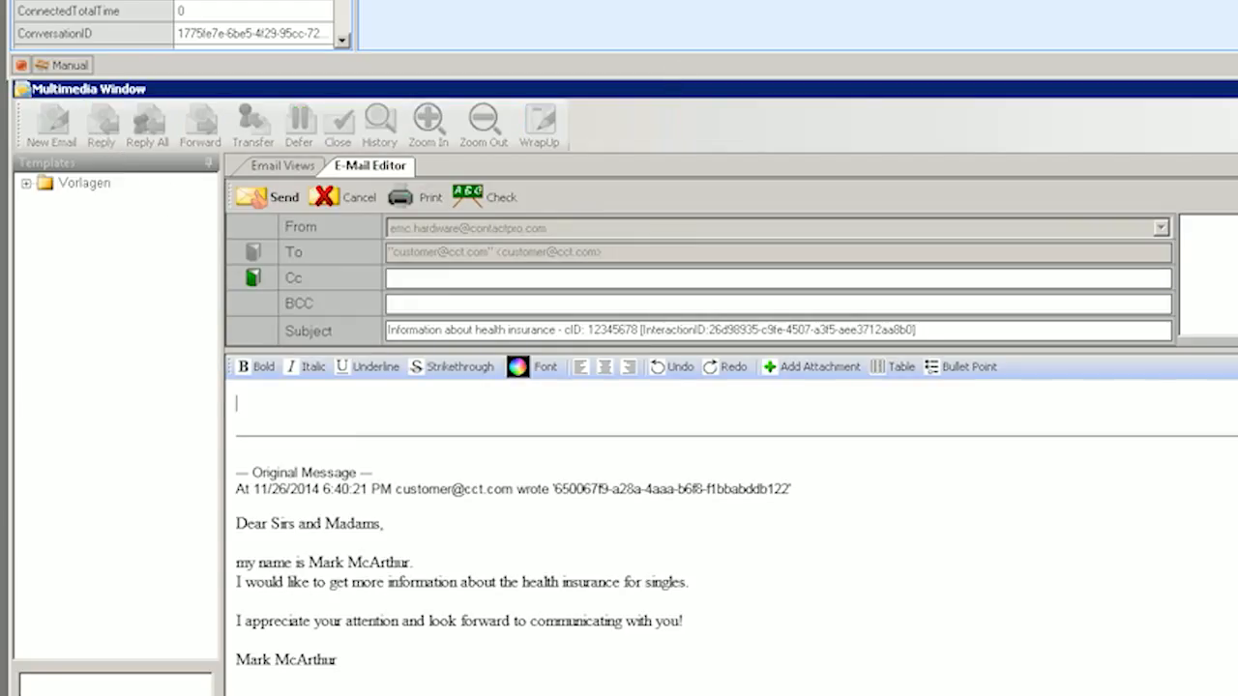
left_click(29, 185)
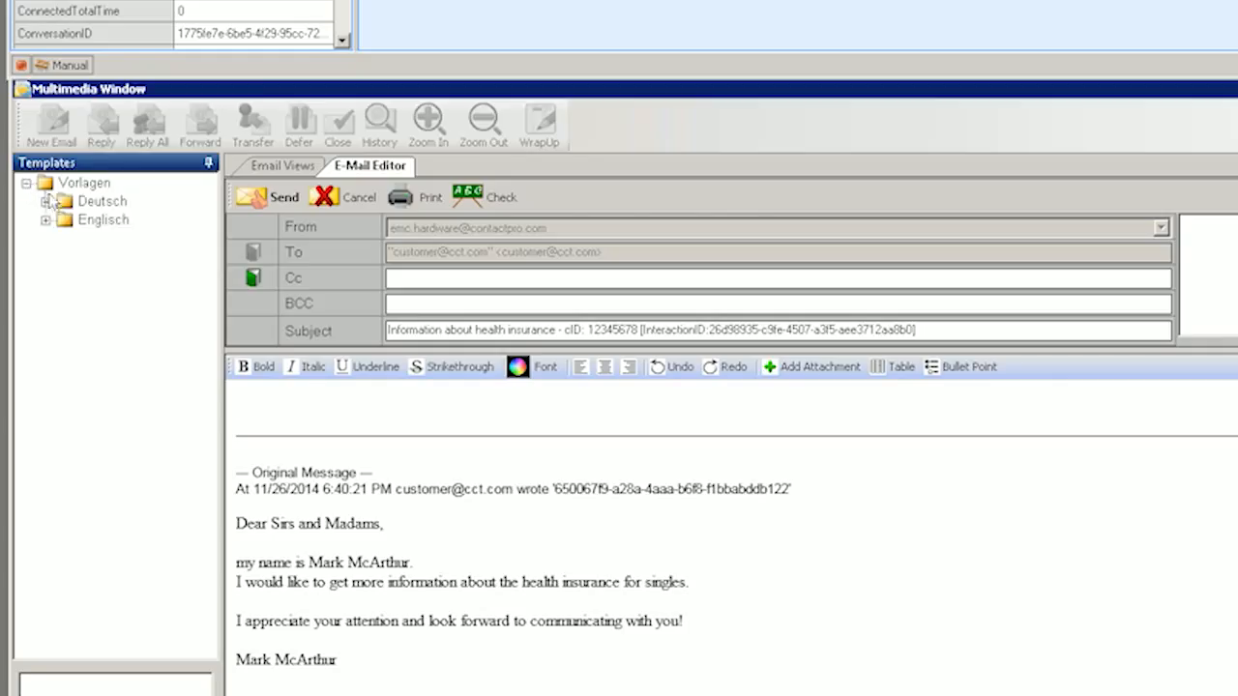
left_click(46, 202)
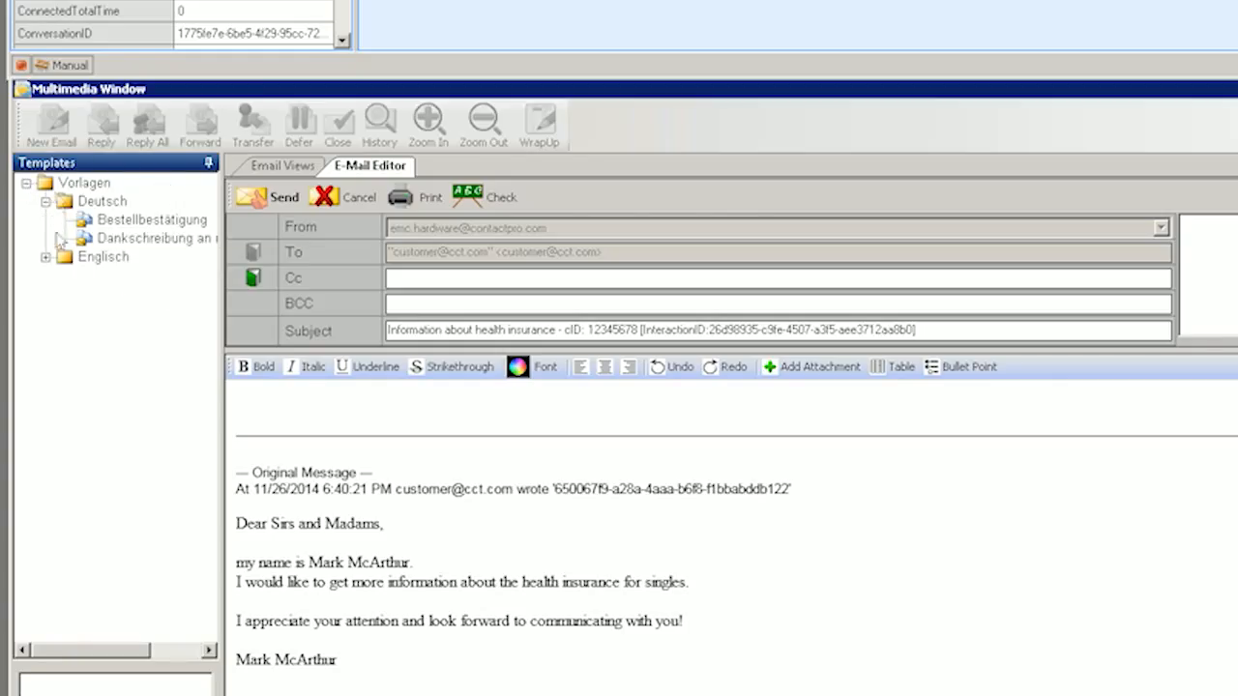
left_click(291, 392)
type("Text")
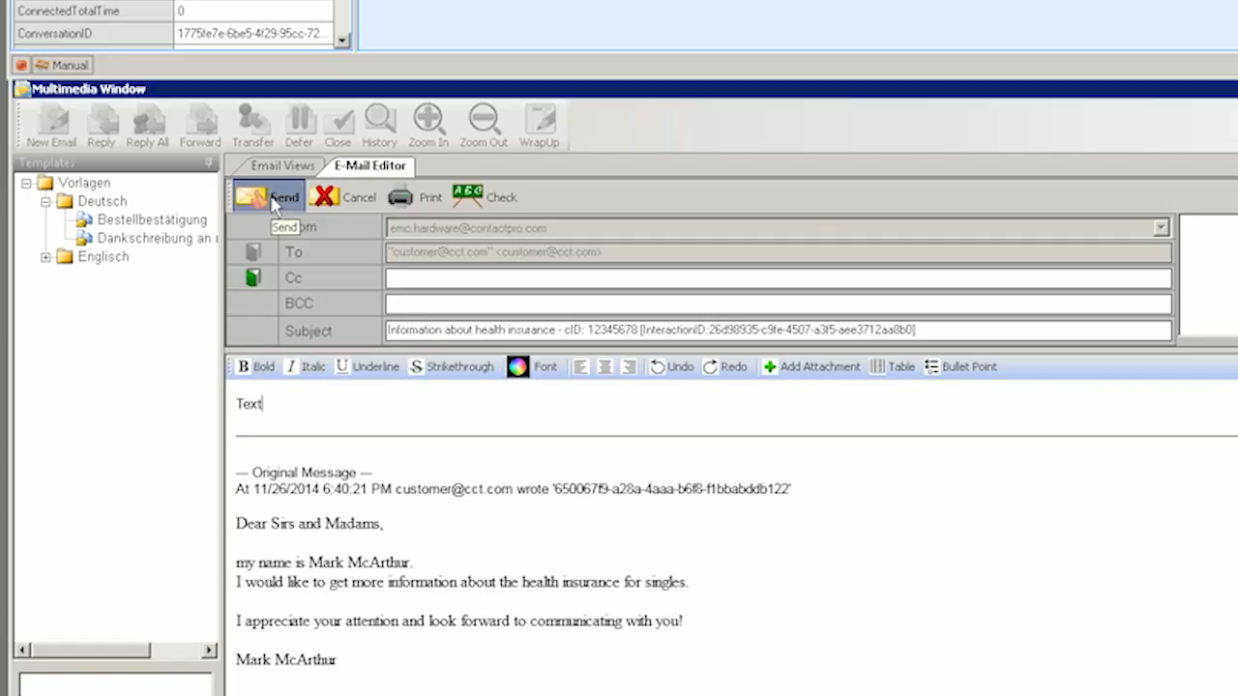
left_click(273, 200)
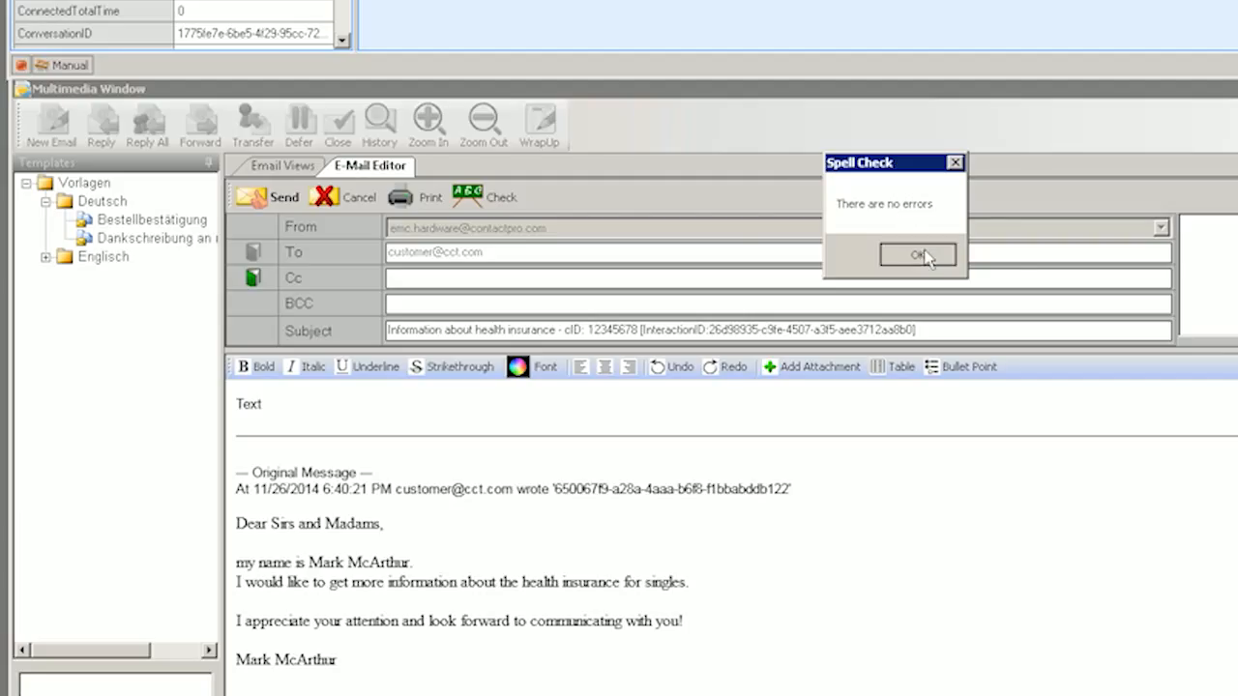
left_click(919, 256)
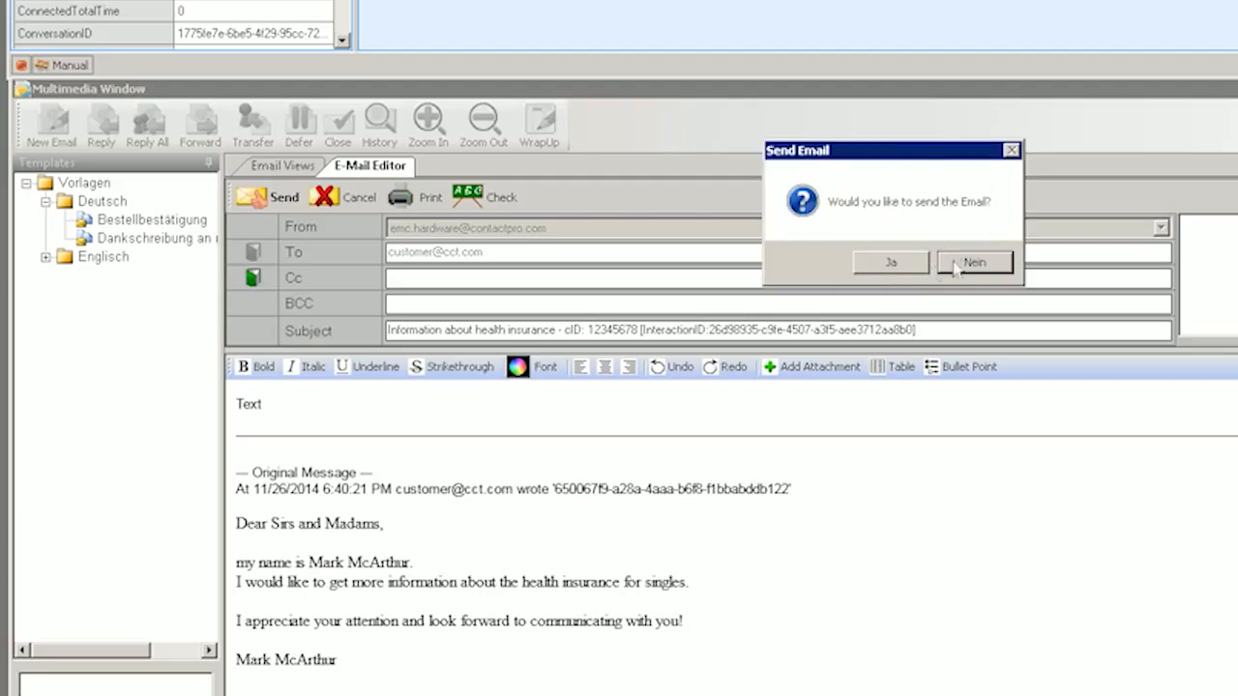
left_click(891, 263)
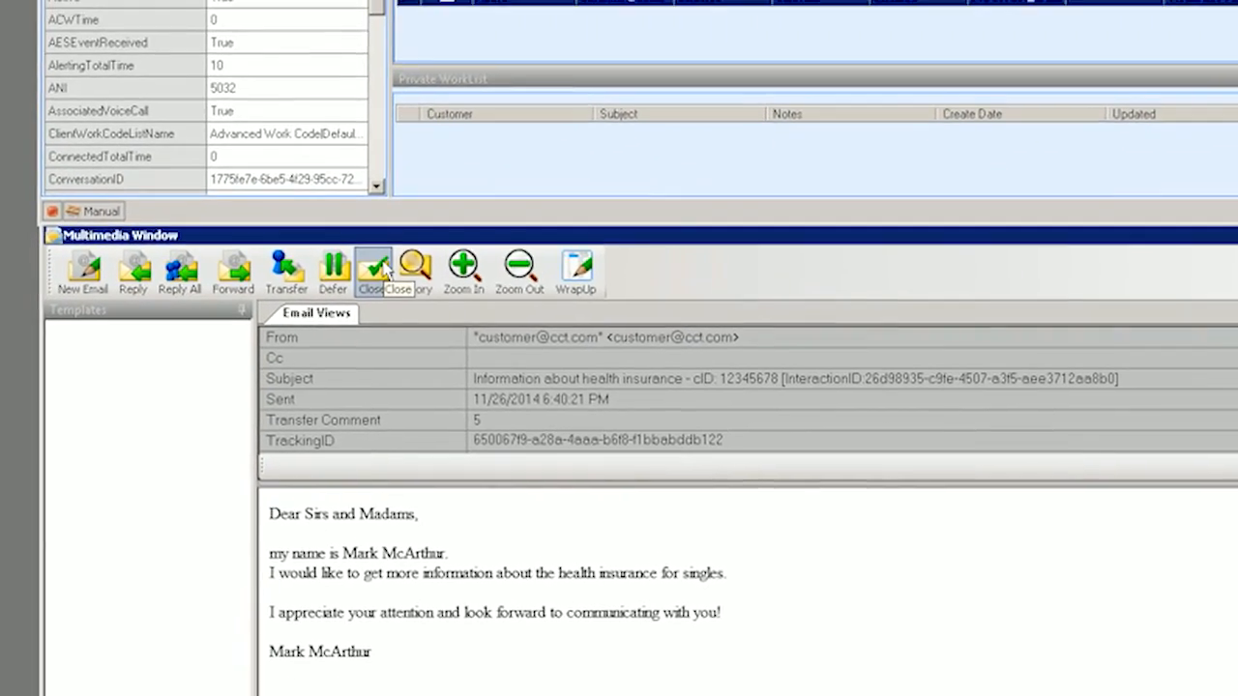
Close the email and submit wrap-up as Default Work Codes, reason Order, outcome Order 1.
left_click(383, 269)
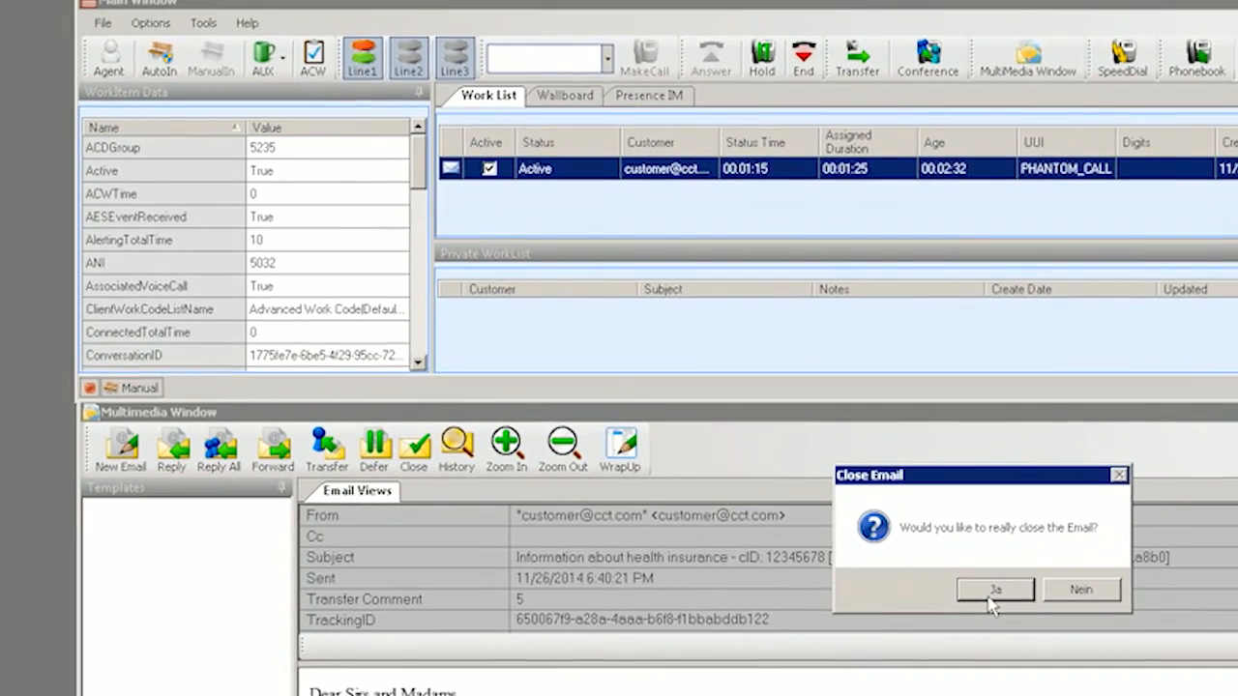
left_click(956, 421)
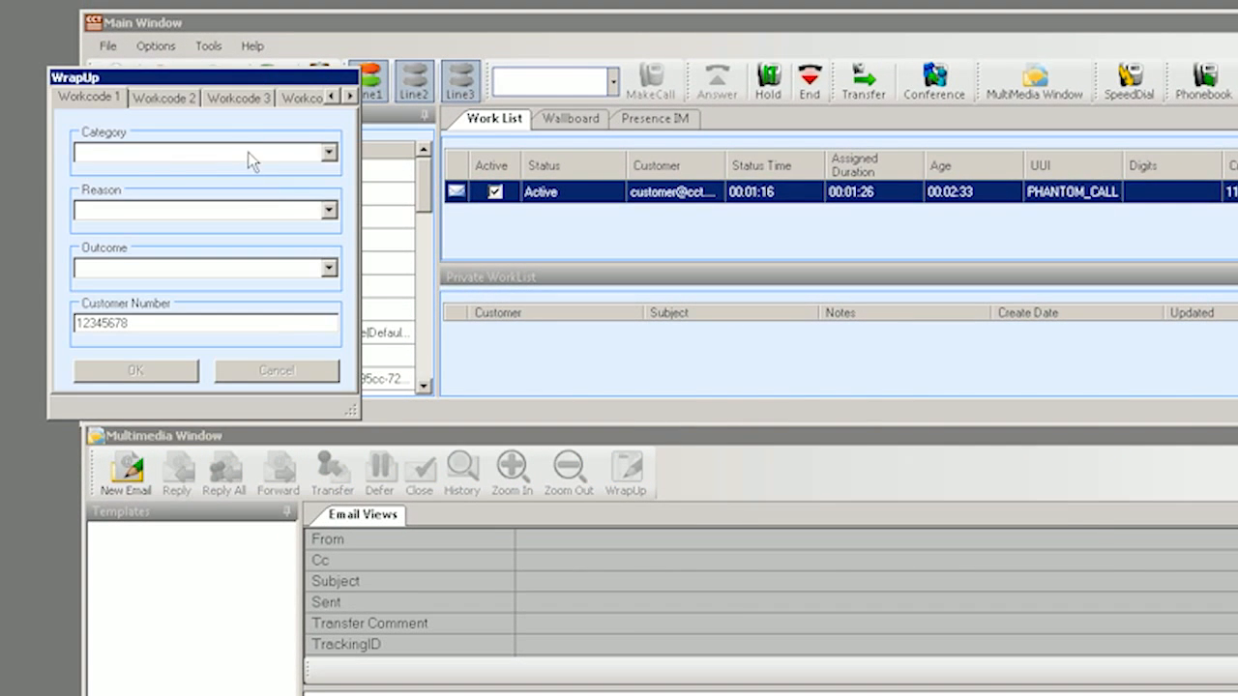
left_click(249, 160)
left_click(245, 174)
left_click(252, 212)
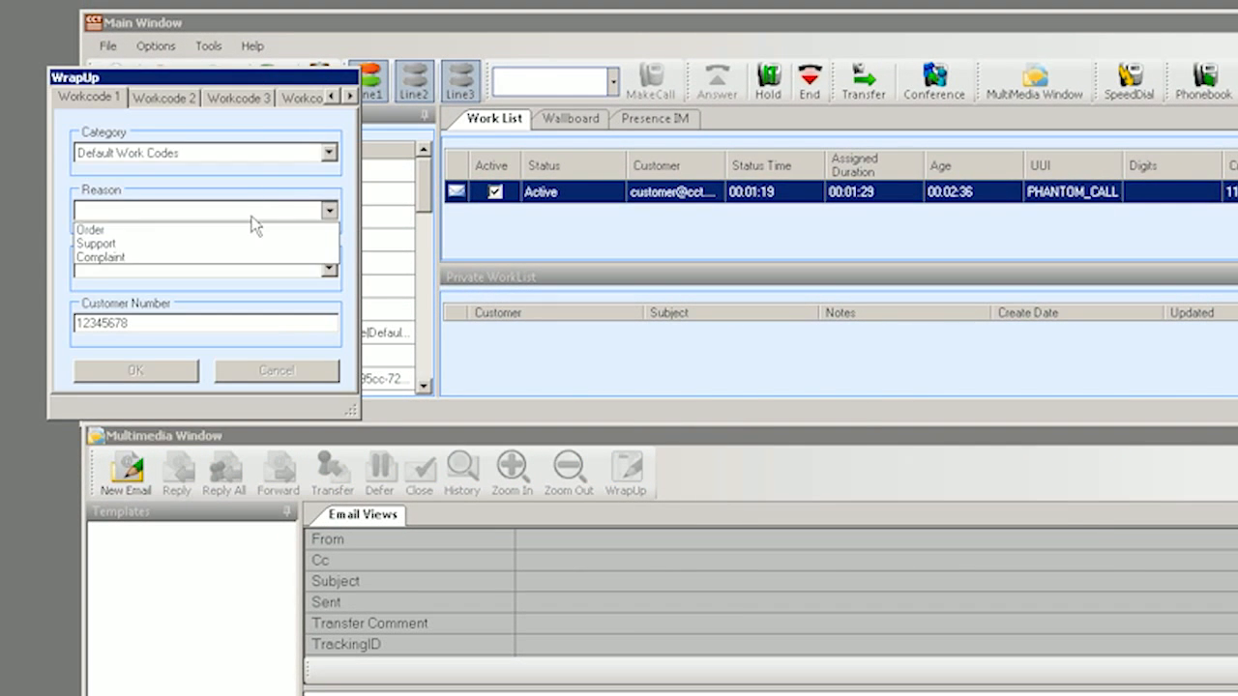
left_click(230, 231)
left_click(229, 267)
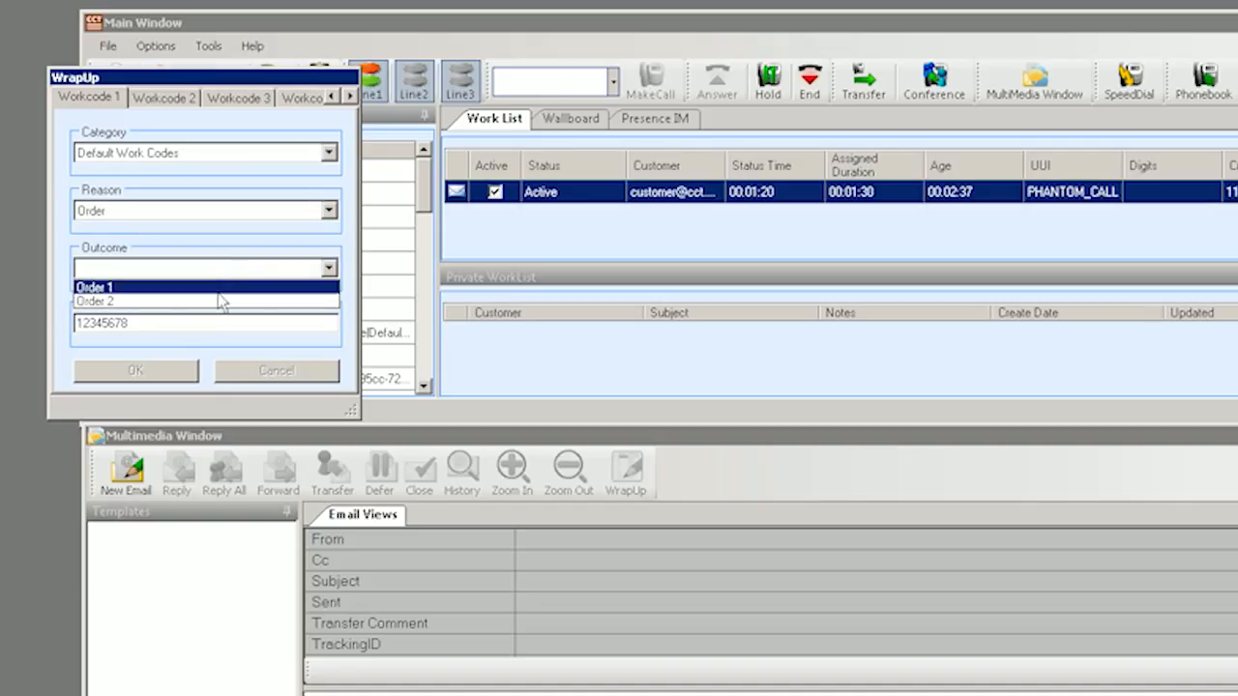
left_click(222, 285)
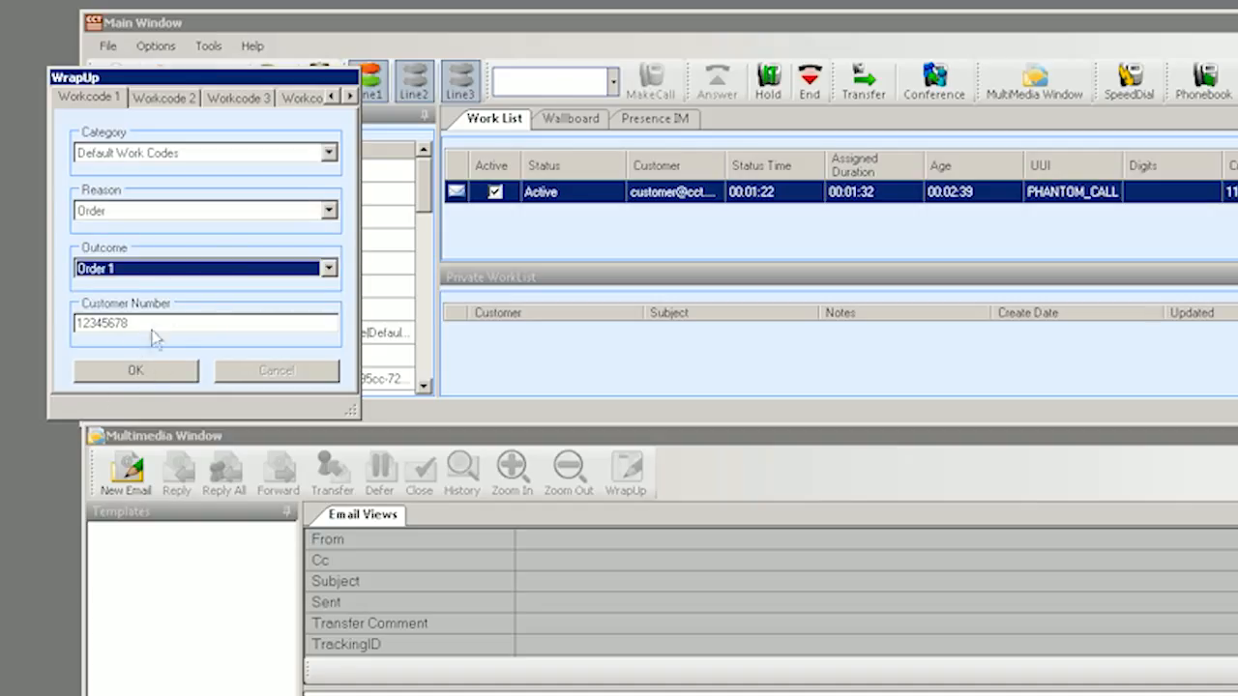
left_click(153, 380)
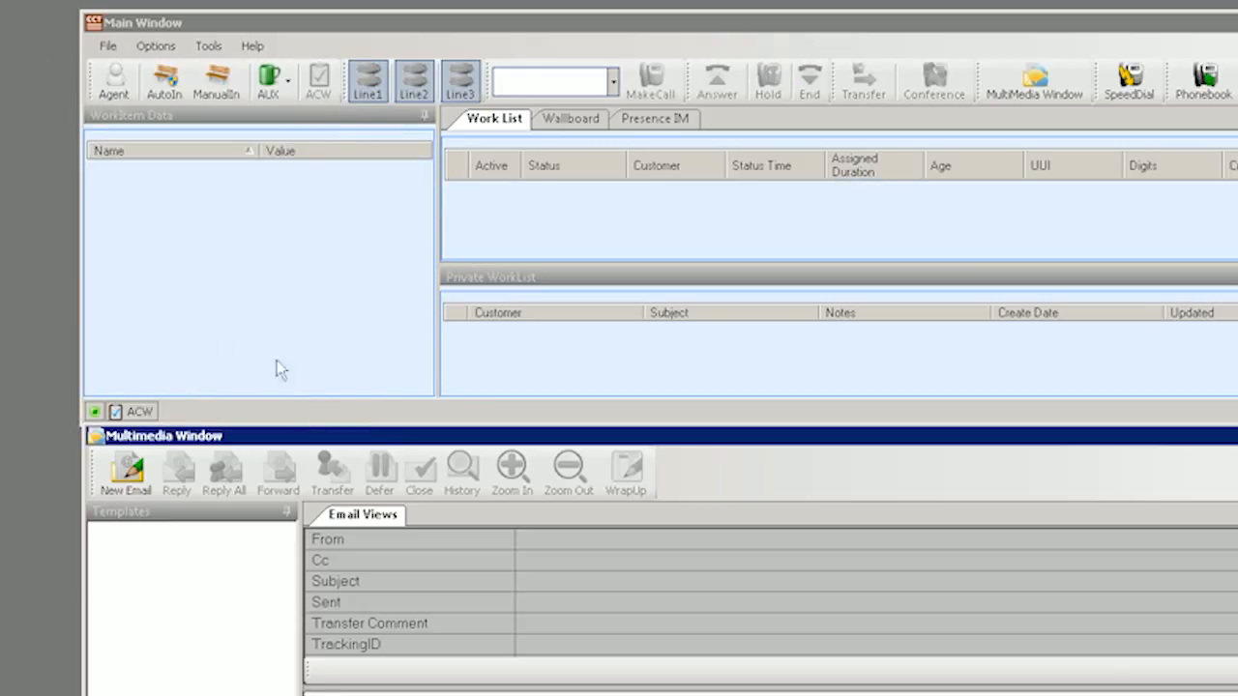
left_click(282, 28)
Take the next health insurance email and defer it to your own agent ID with the note 'note'.
left_click(220, 80)
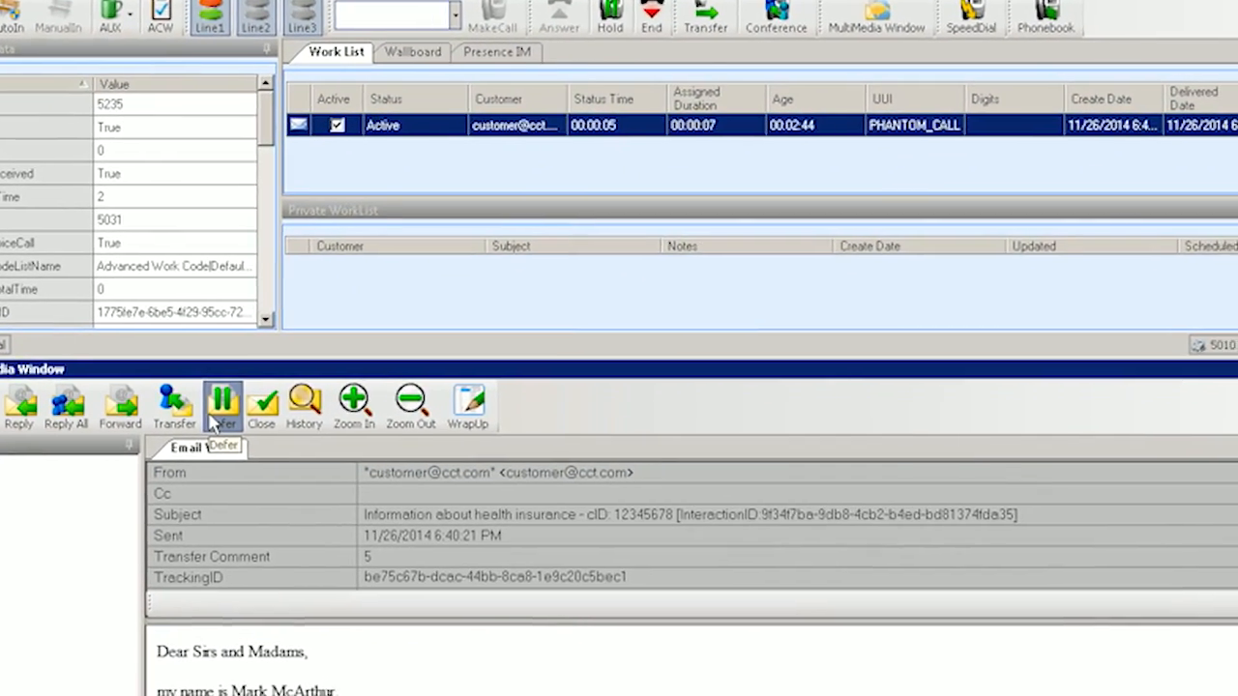
left_click(282, 436)
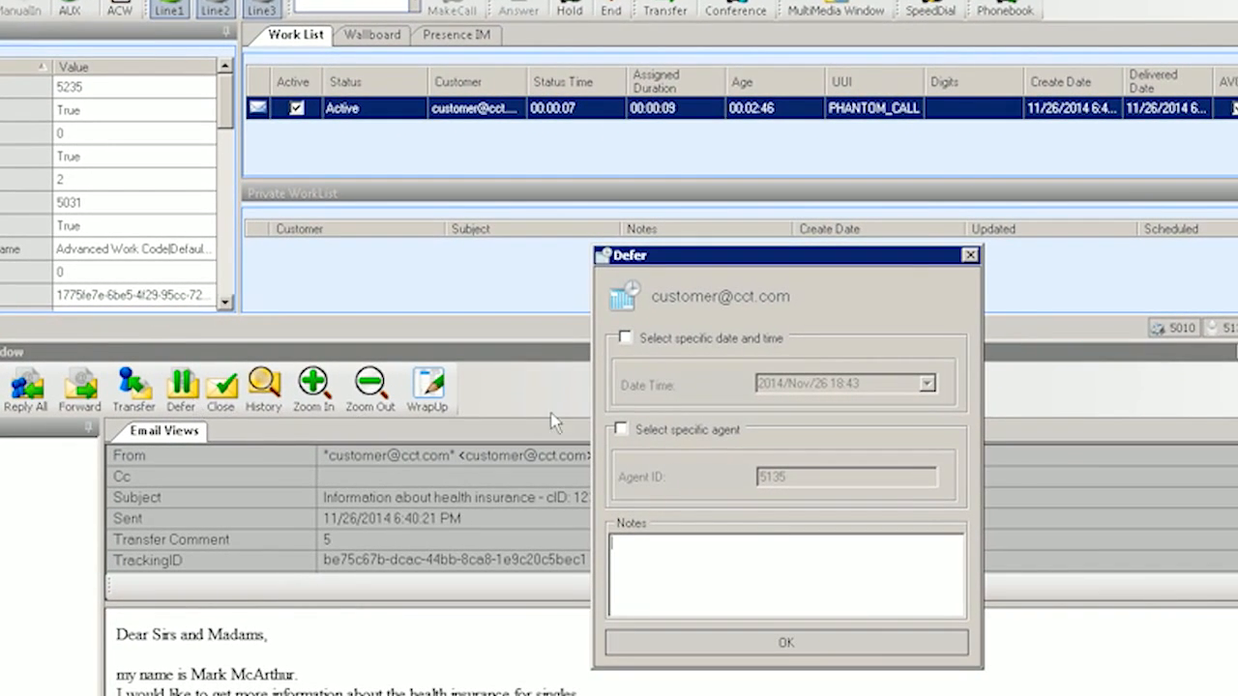
left_click(681, 341)
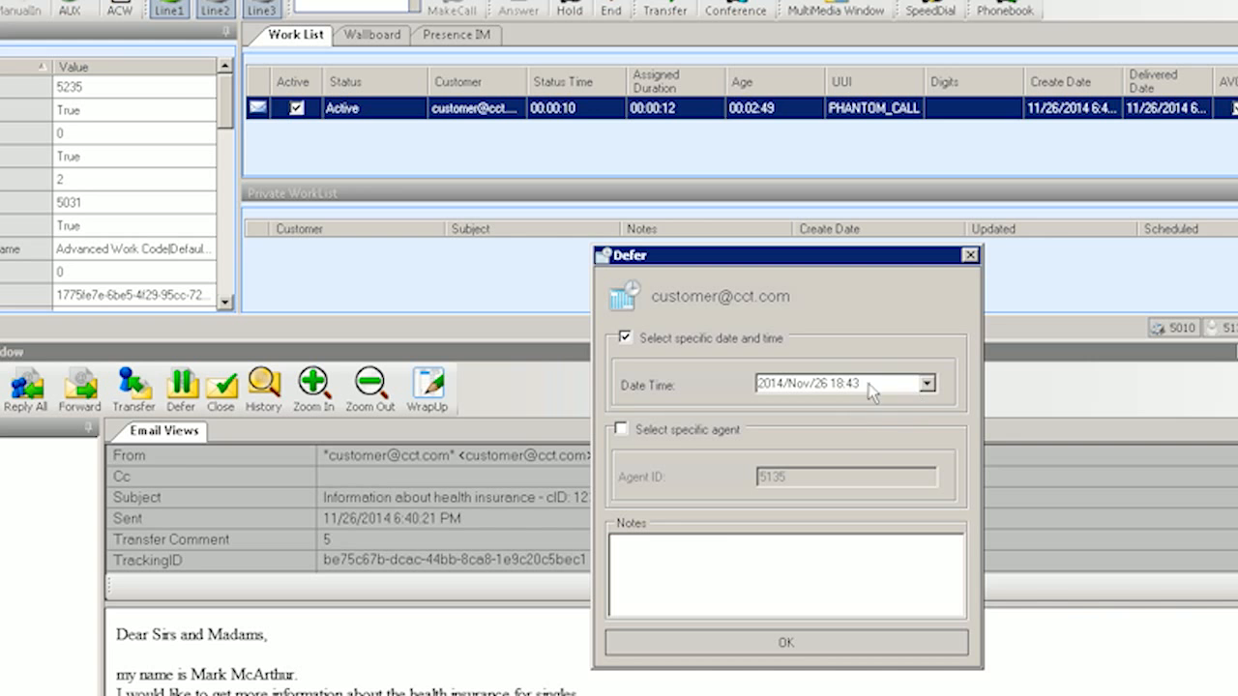
left_click(926, 385)
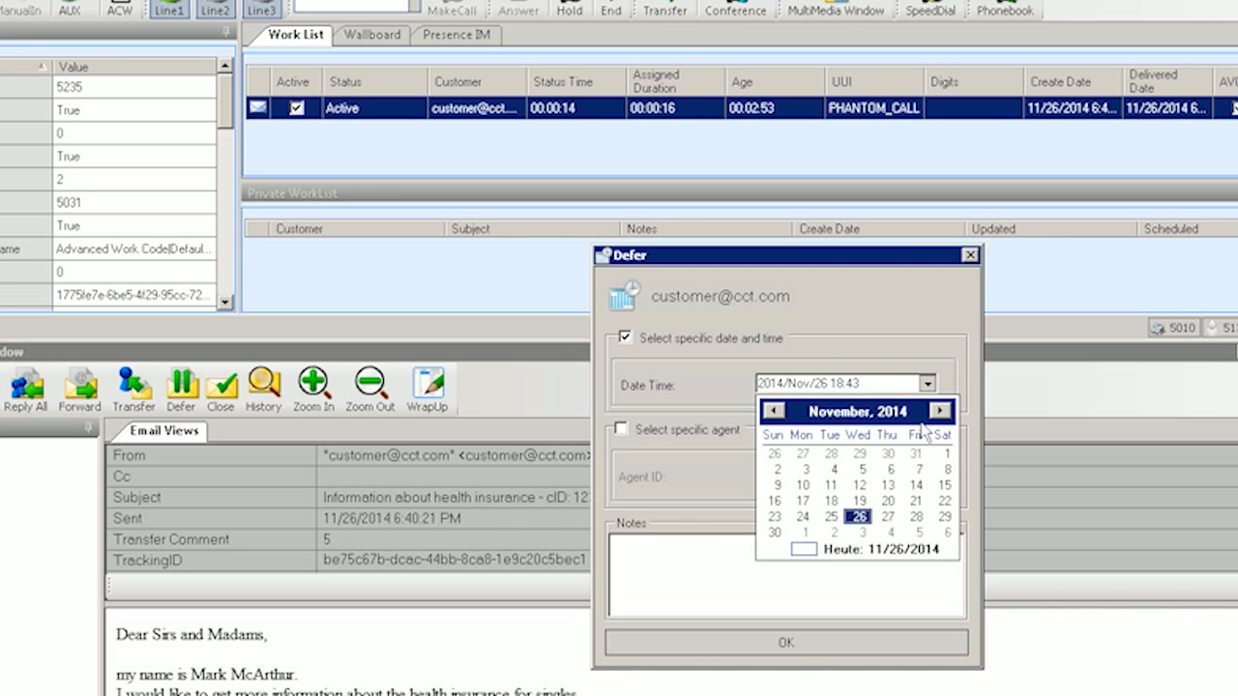
left_click(887, 519)
left_click(684, 432)
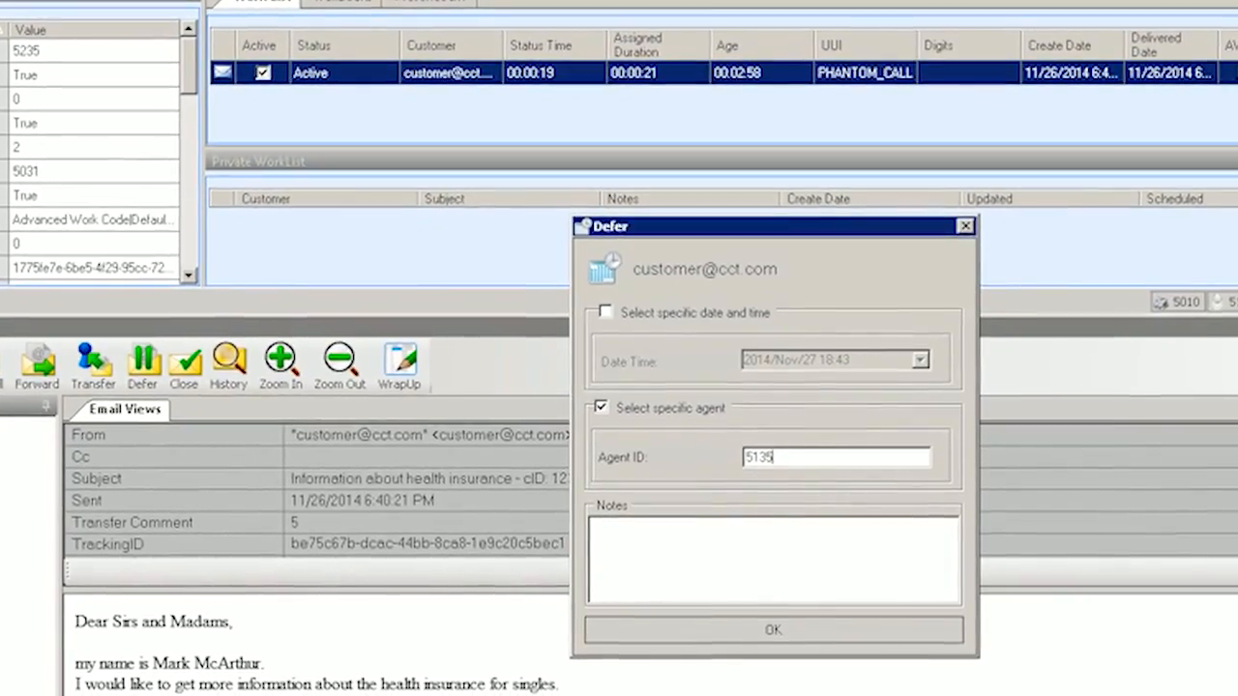
left_click_drag(784, 472, 737, 452)
left_click(677, 532)
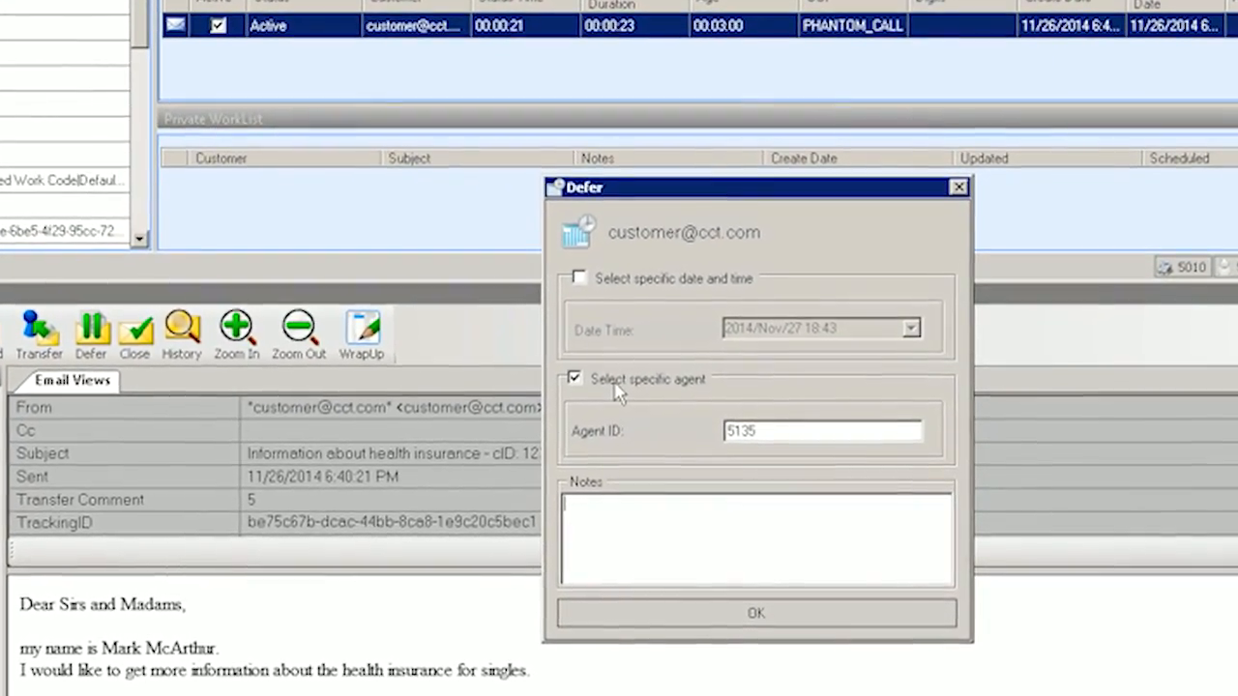
type("no")
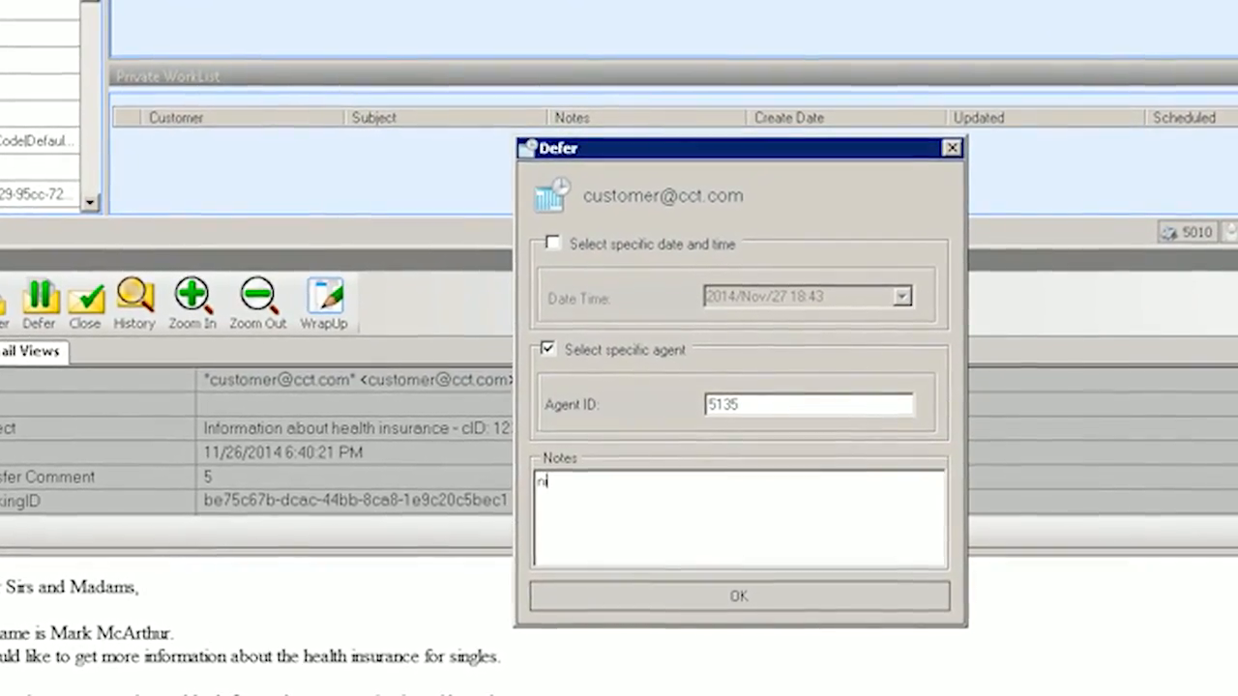
type("te")
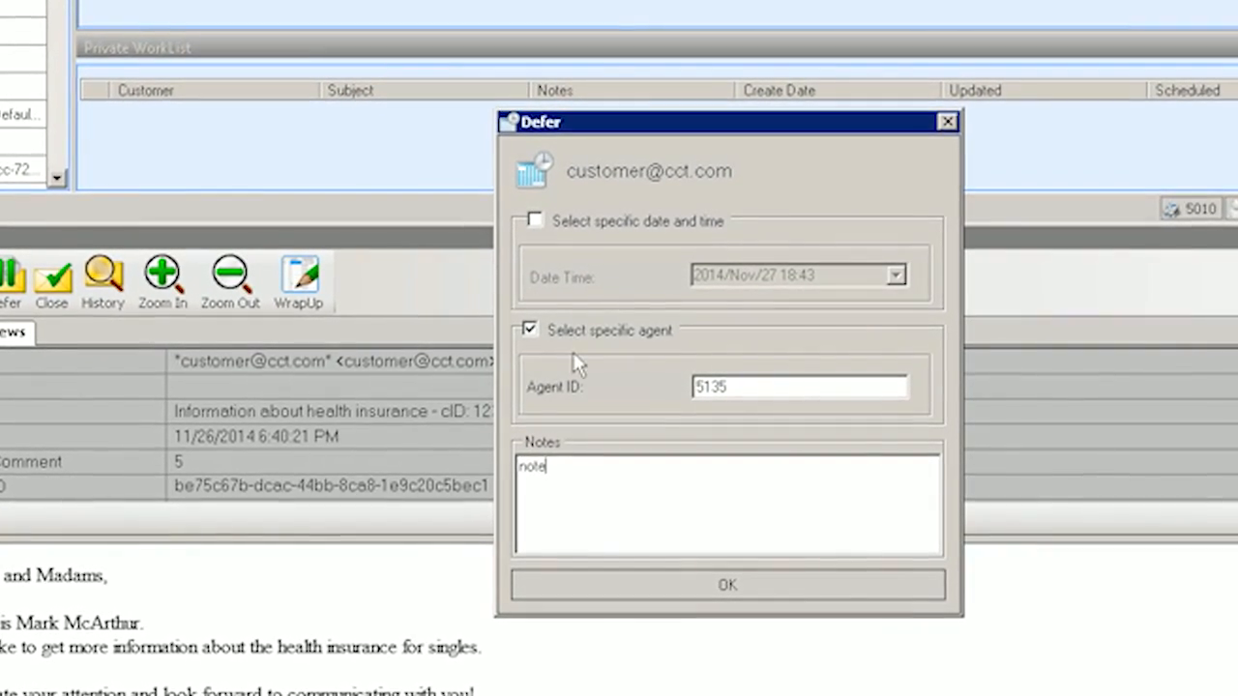
left_click(779, 585)
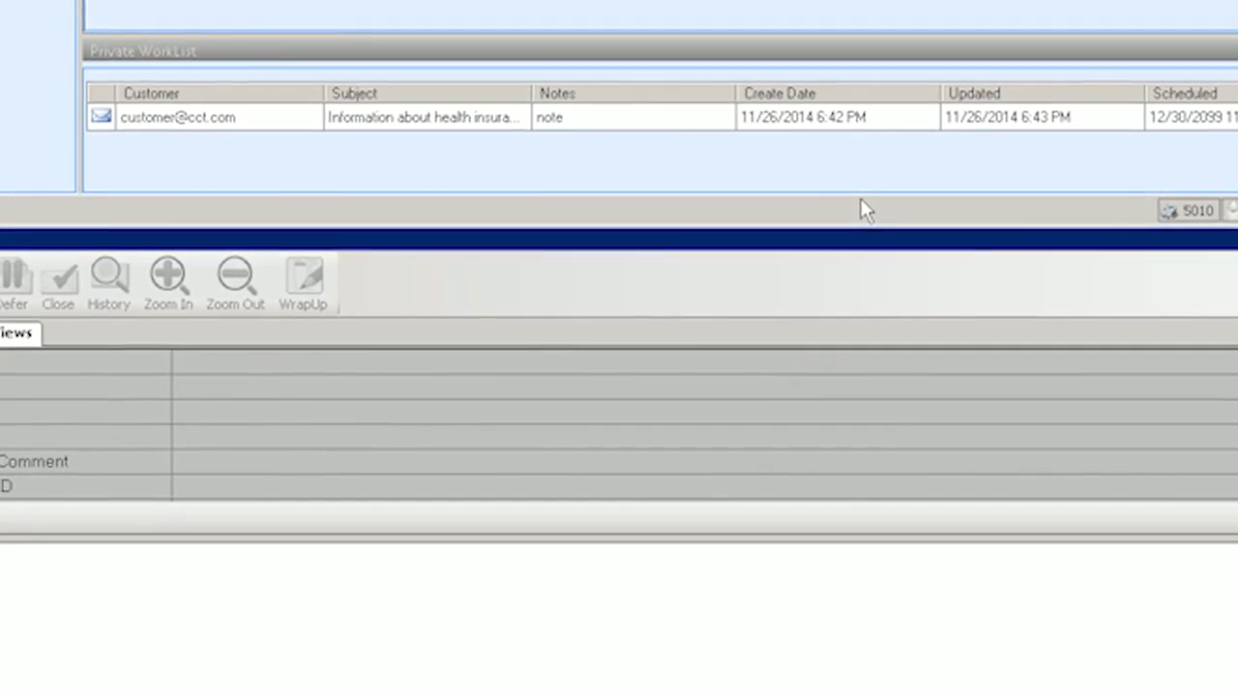
left_click(943, 120)
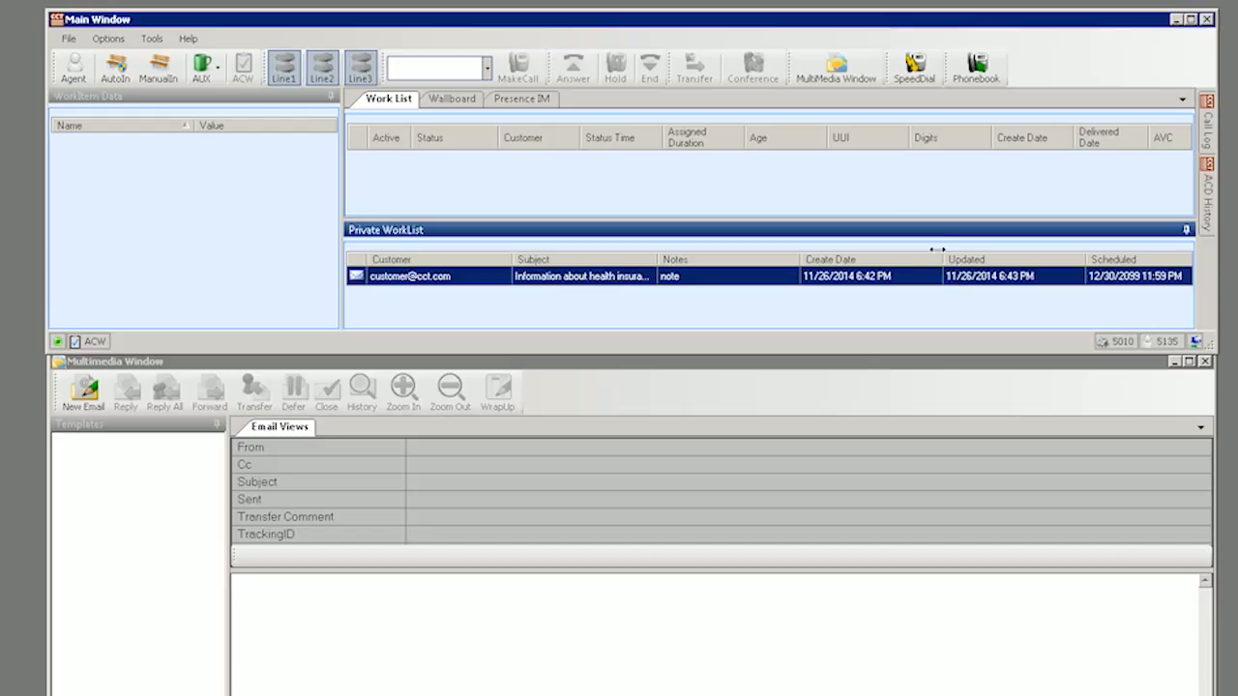
left_click(895, 211)
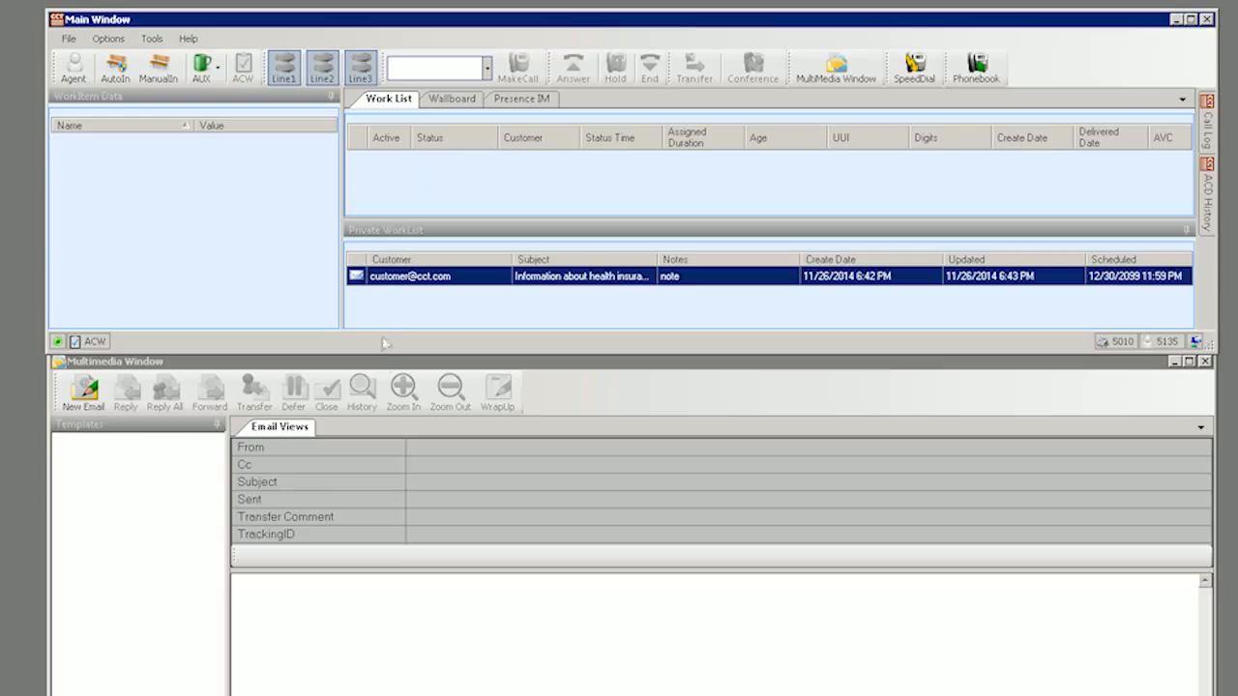
left_click(401, 471)
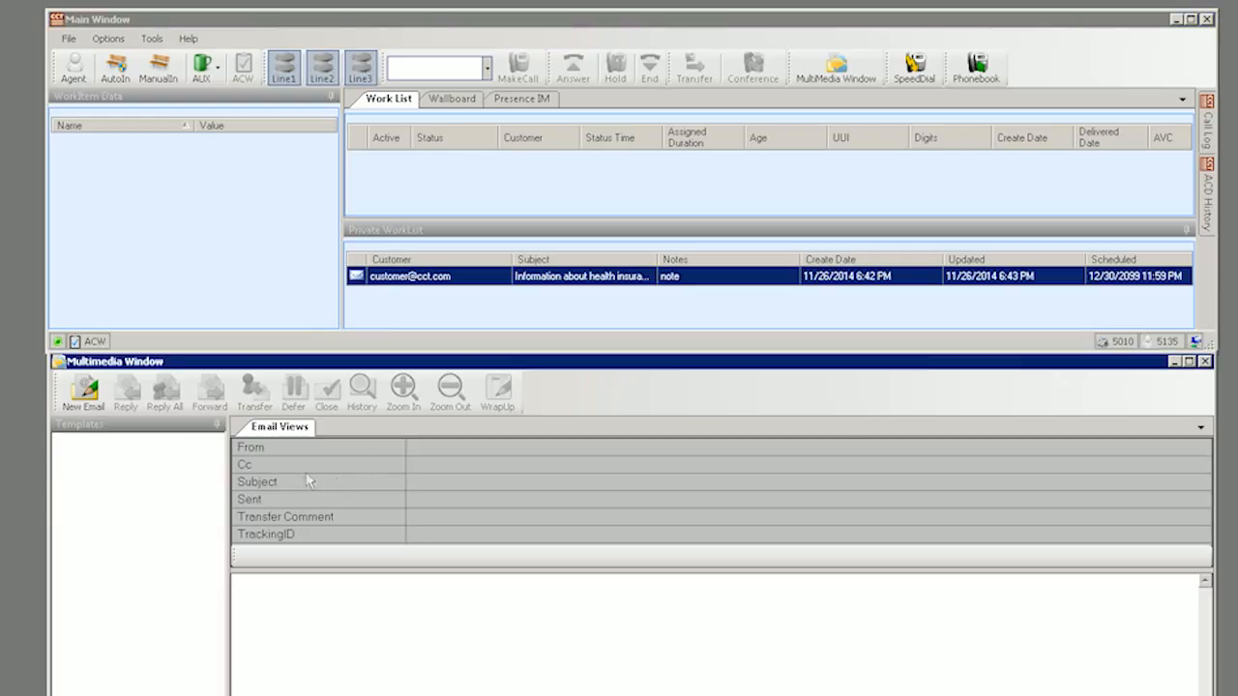
Start a new email from Program.Email.Hardware and expand the Vorlagen > Deutsch templates.
left_click(79, 407)
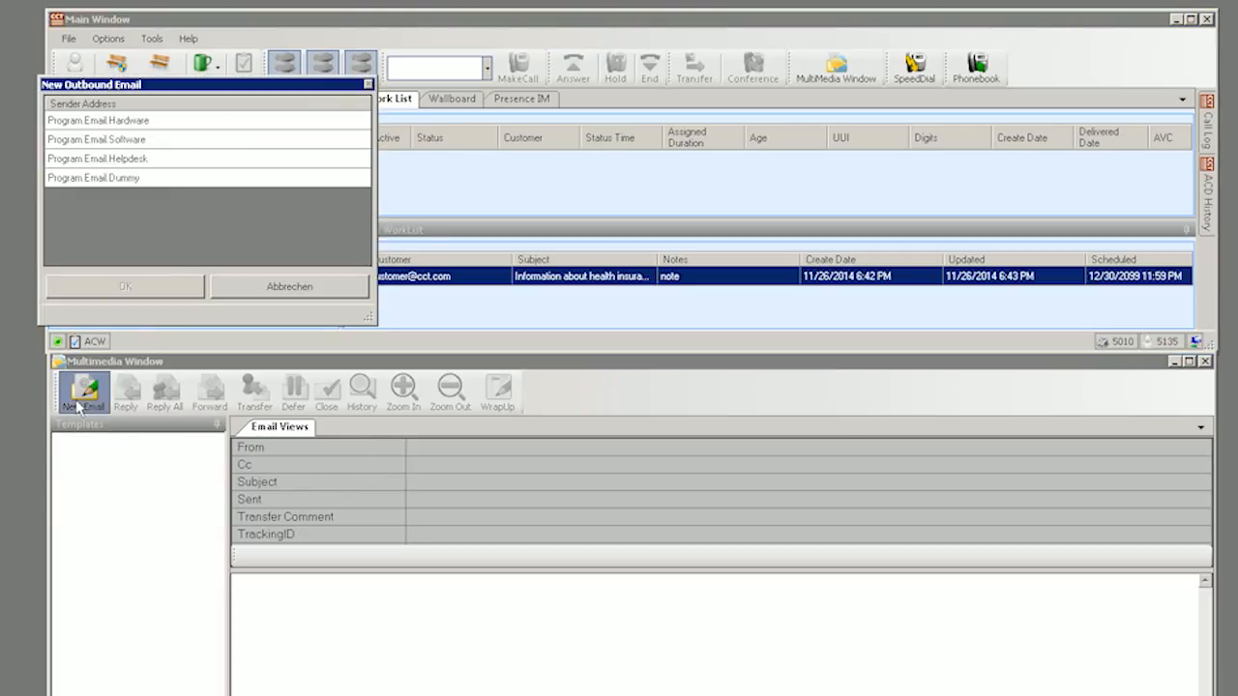
left_click(135, 123)
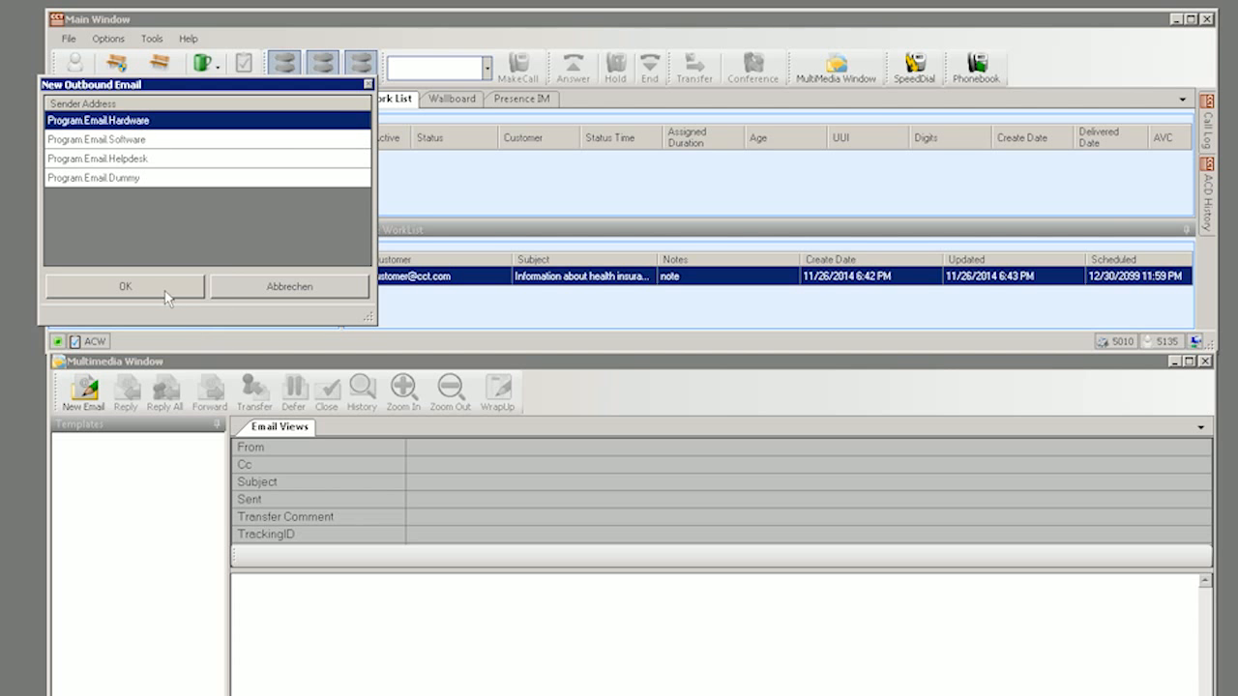
left_click(126, 287)
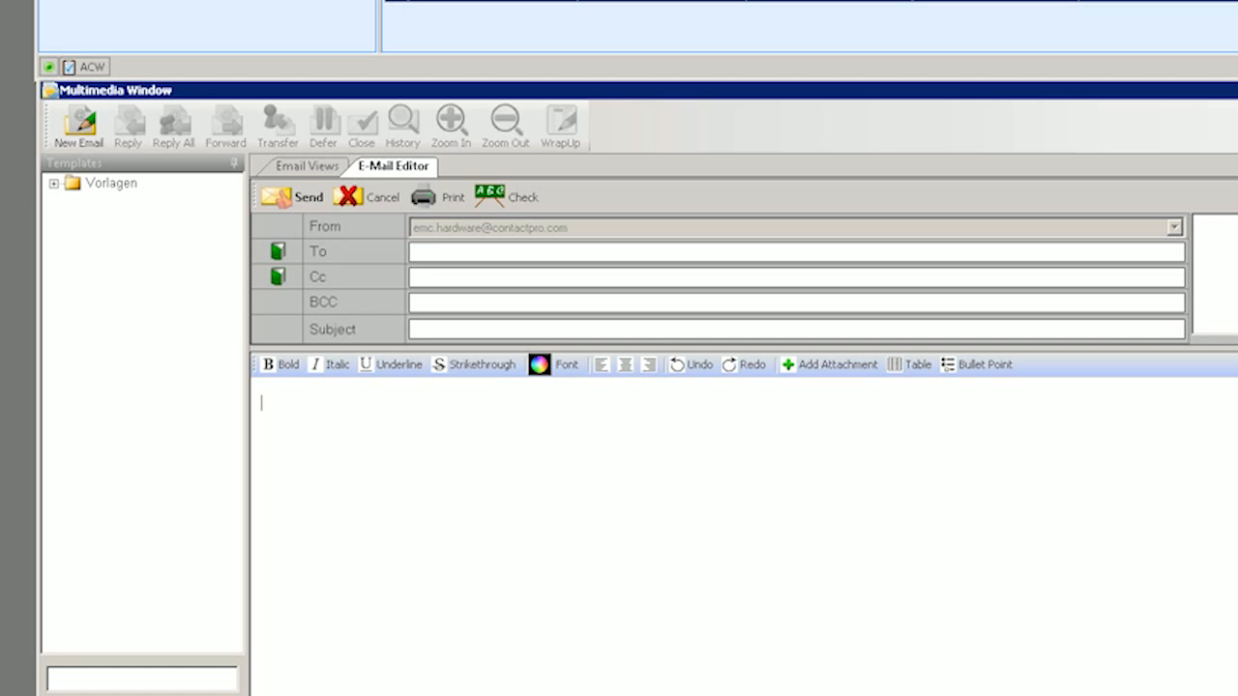
left_click(55, 185)
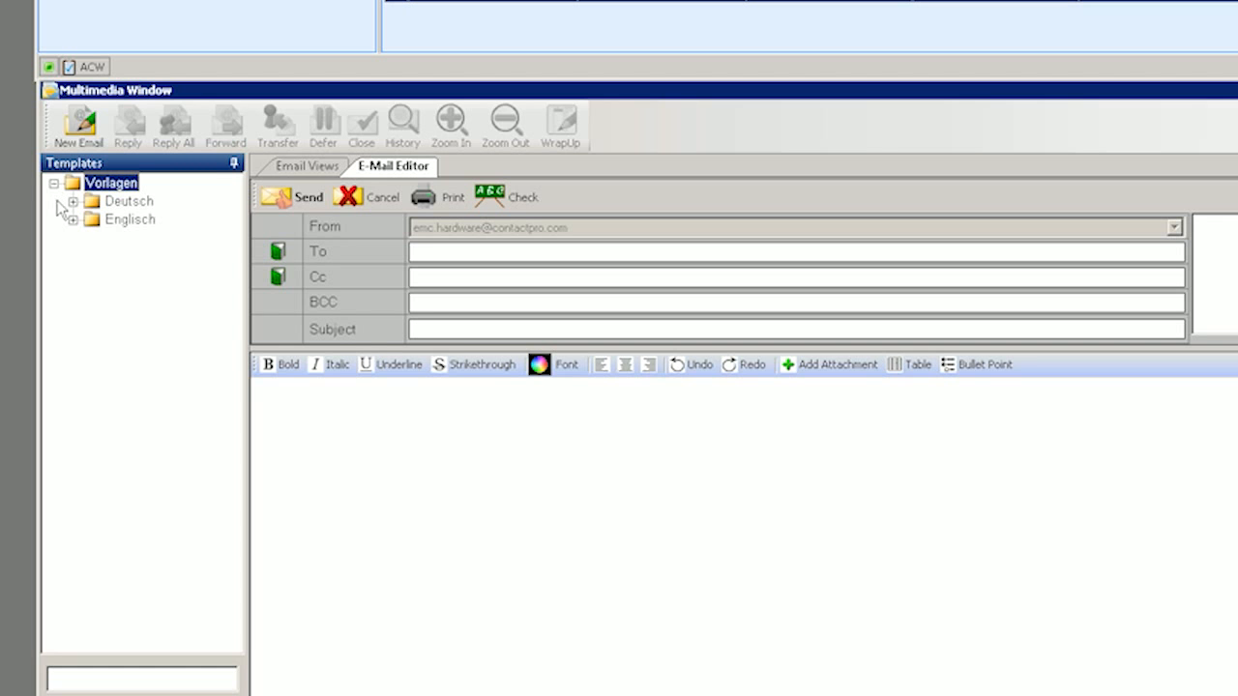
left_click(72, 201)
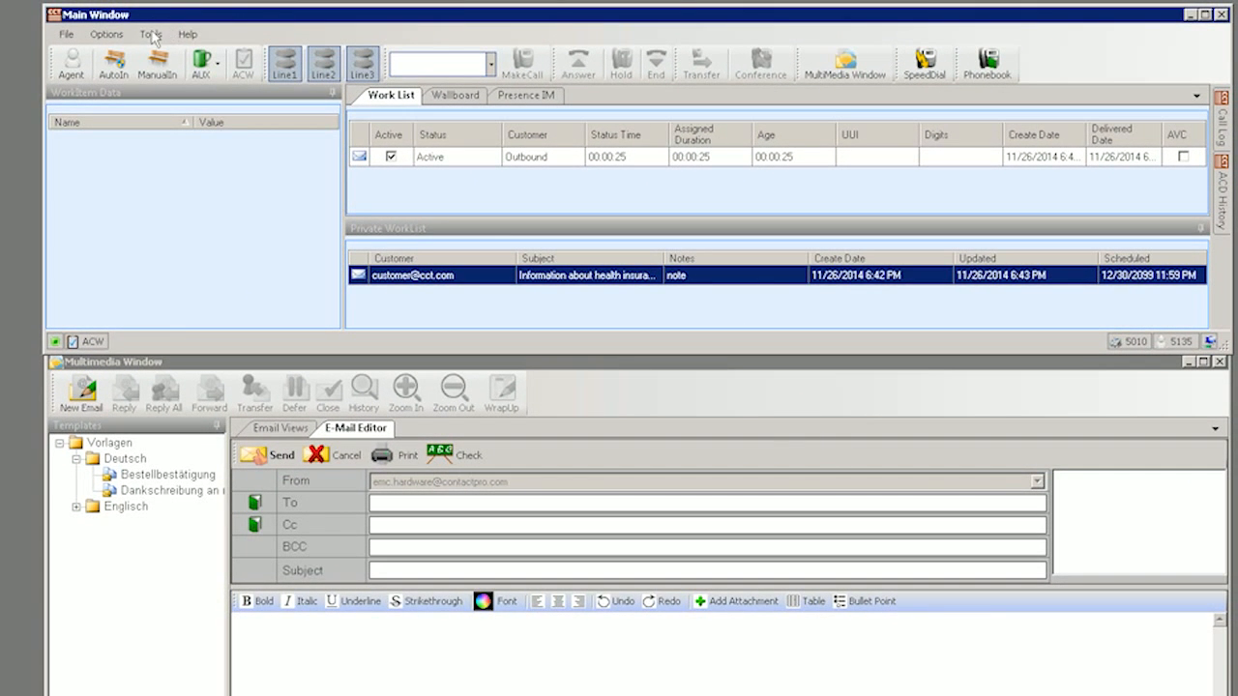
In Search Emails, browse the Agent and Customer Number tabs, then run an All Open search listing four emails.
left_click(153, 36)
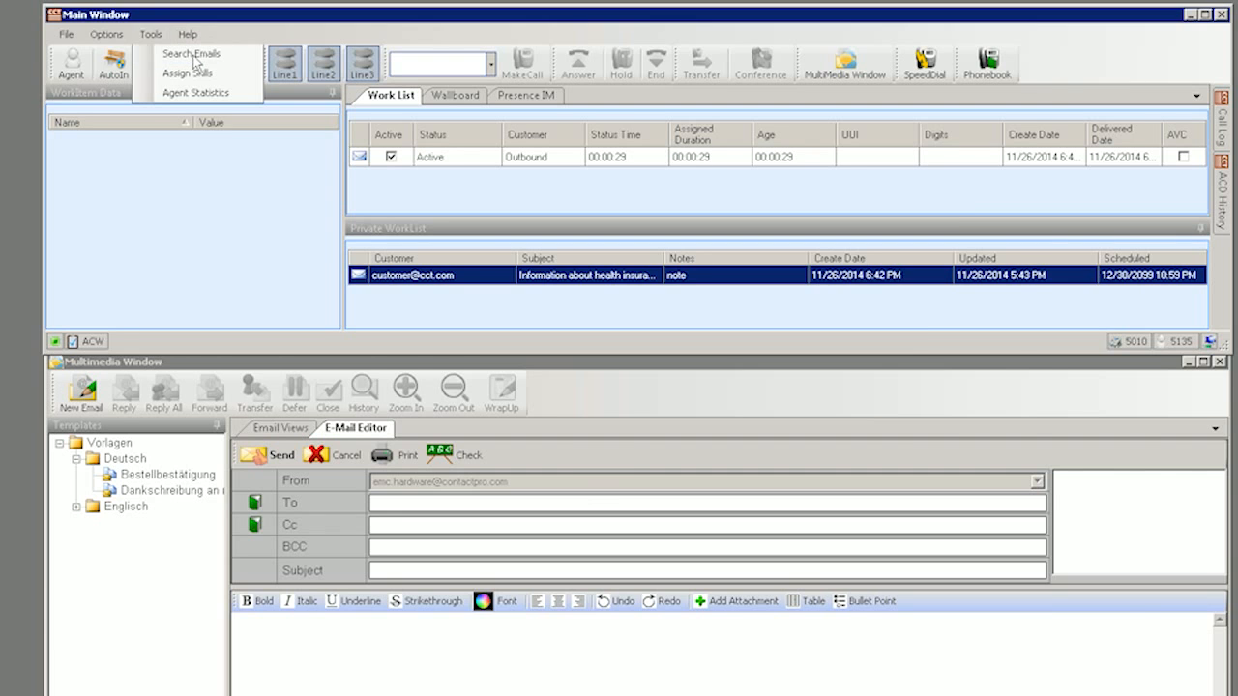
left_click(190, 54)
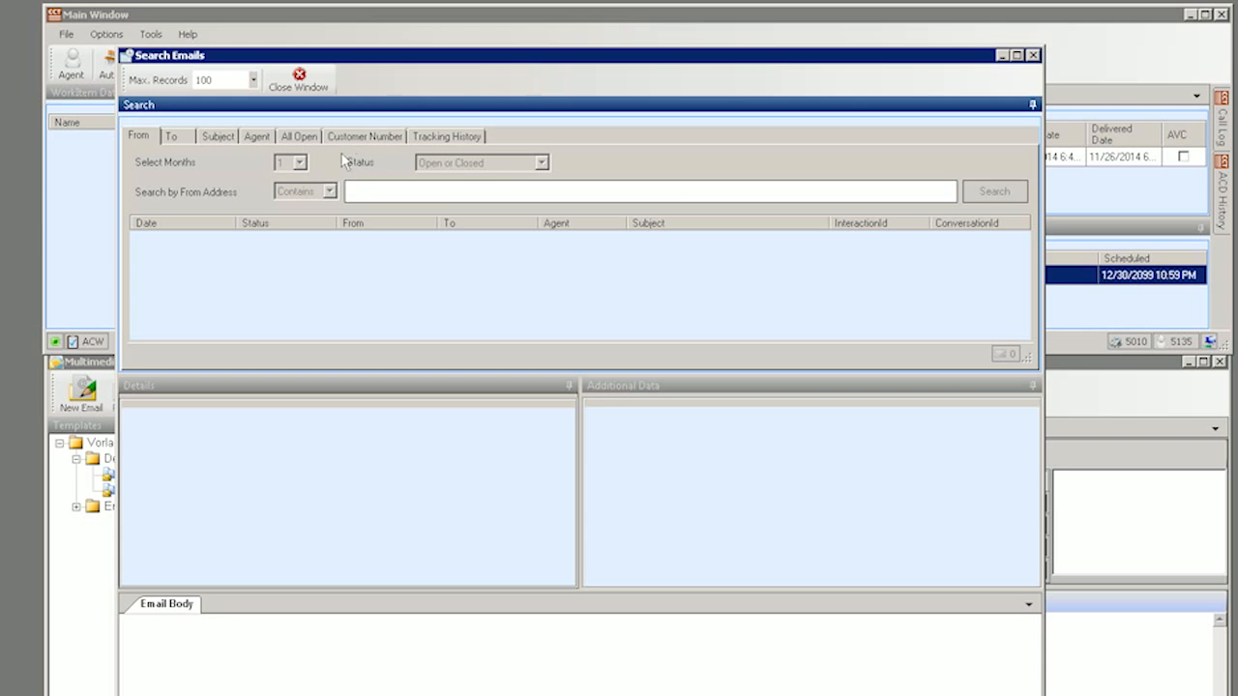
left_click(259, 137)
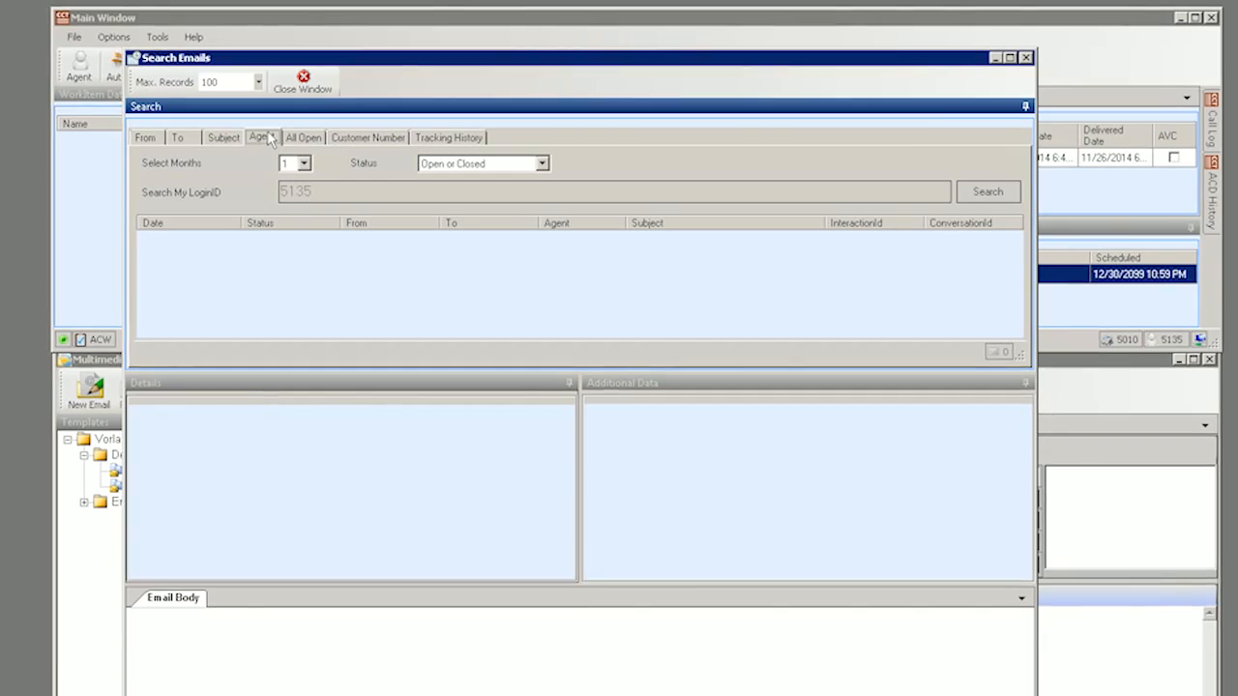
left_click(364, 141)
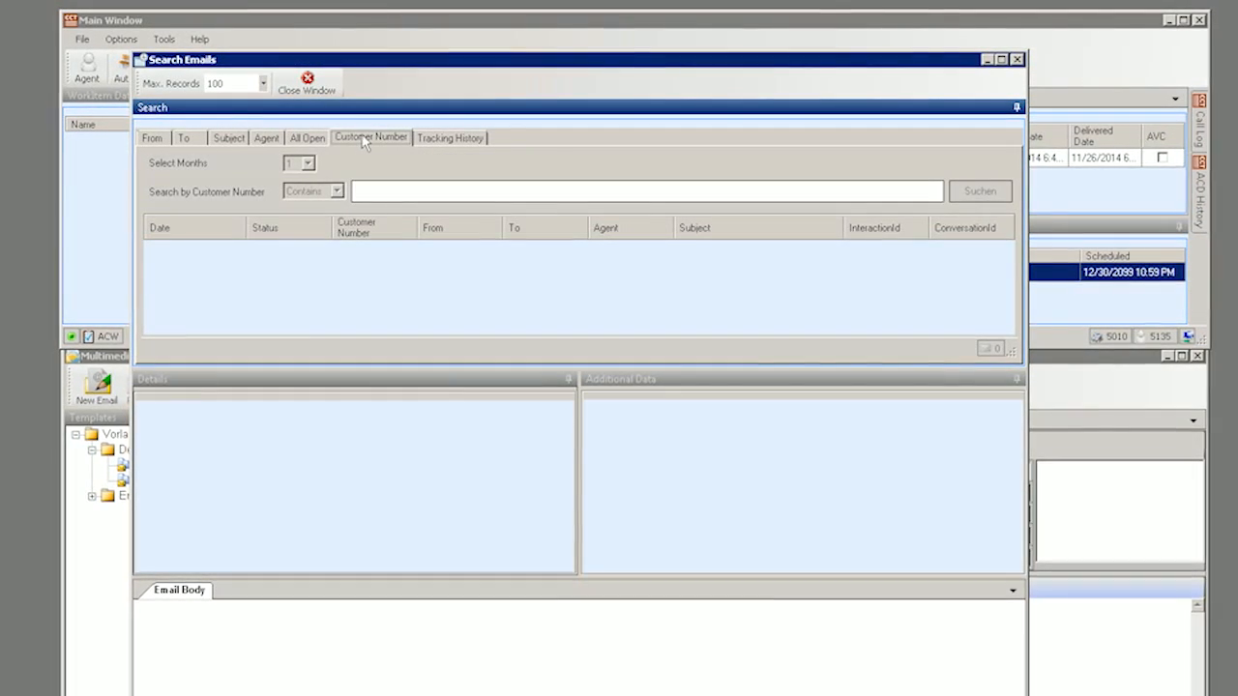
left_click(310, 140)
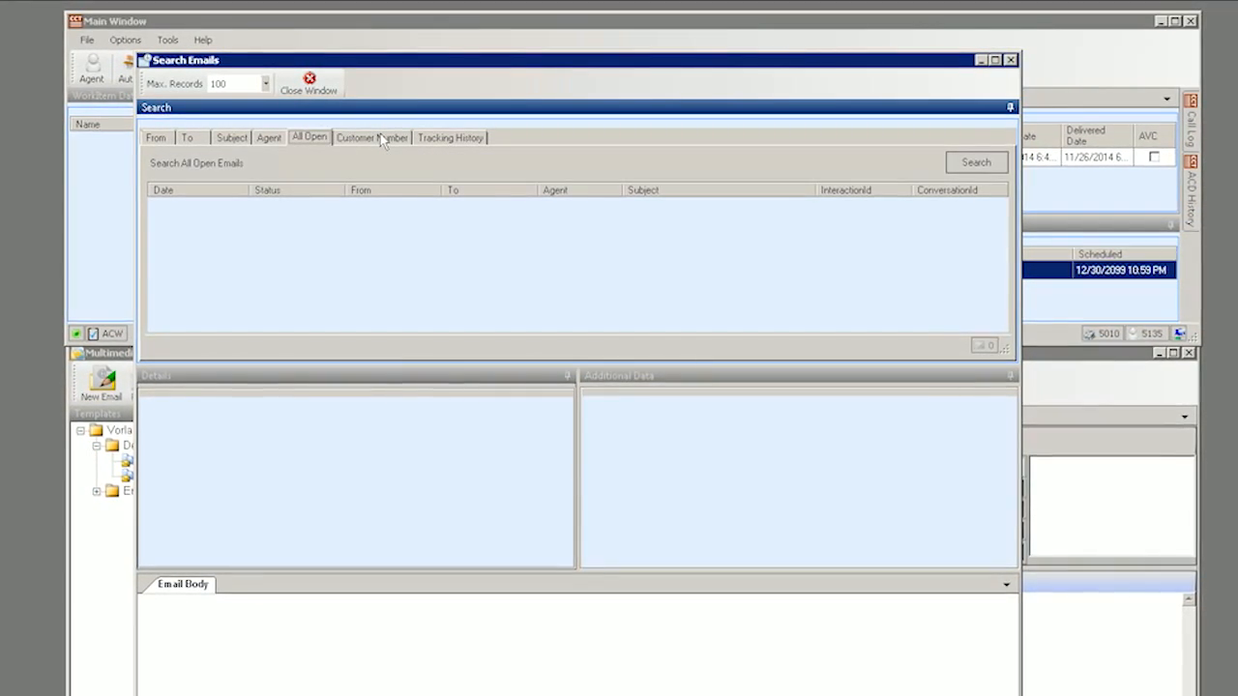
left_click(992, 161)
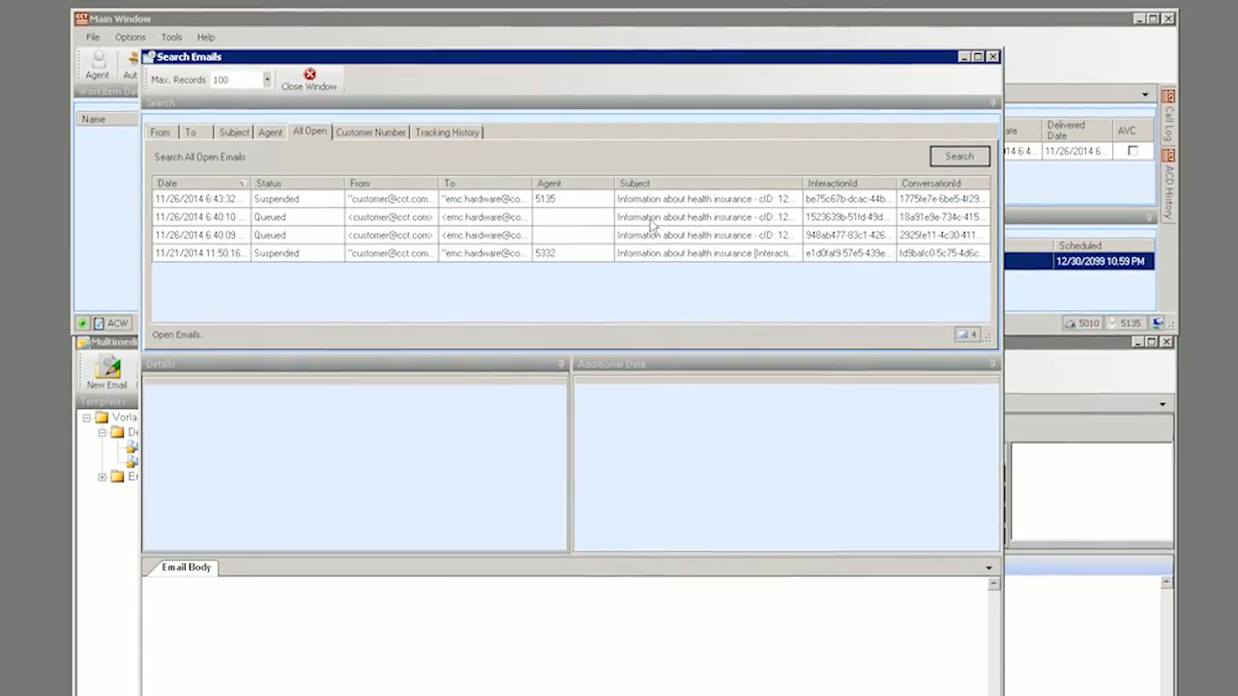
Search email subjects for 'Insurance' and show details of the queued 6:40:10 email.
left_click(643, 219)
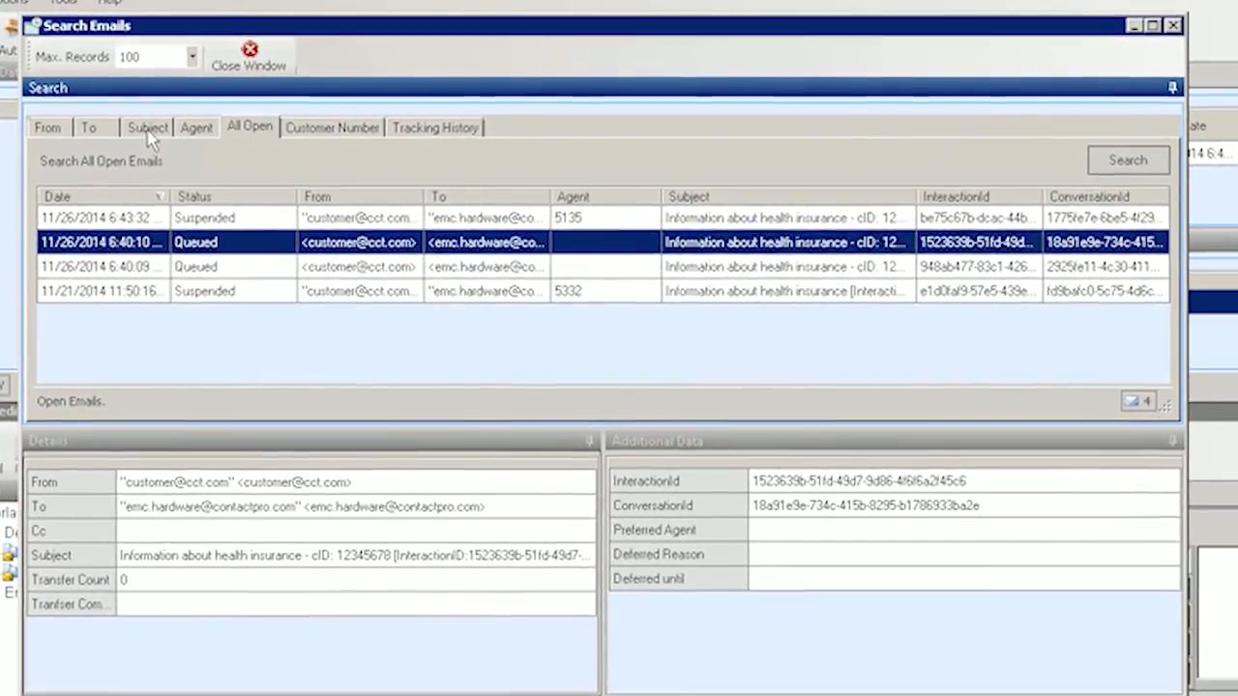
left_click(148, 131)
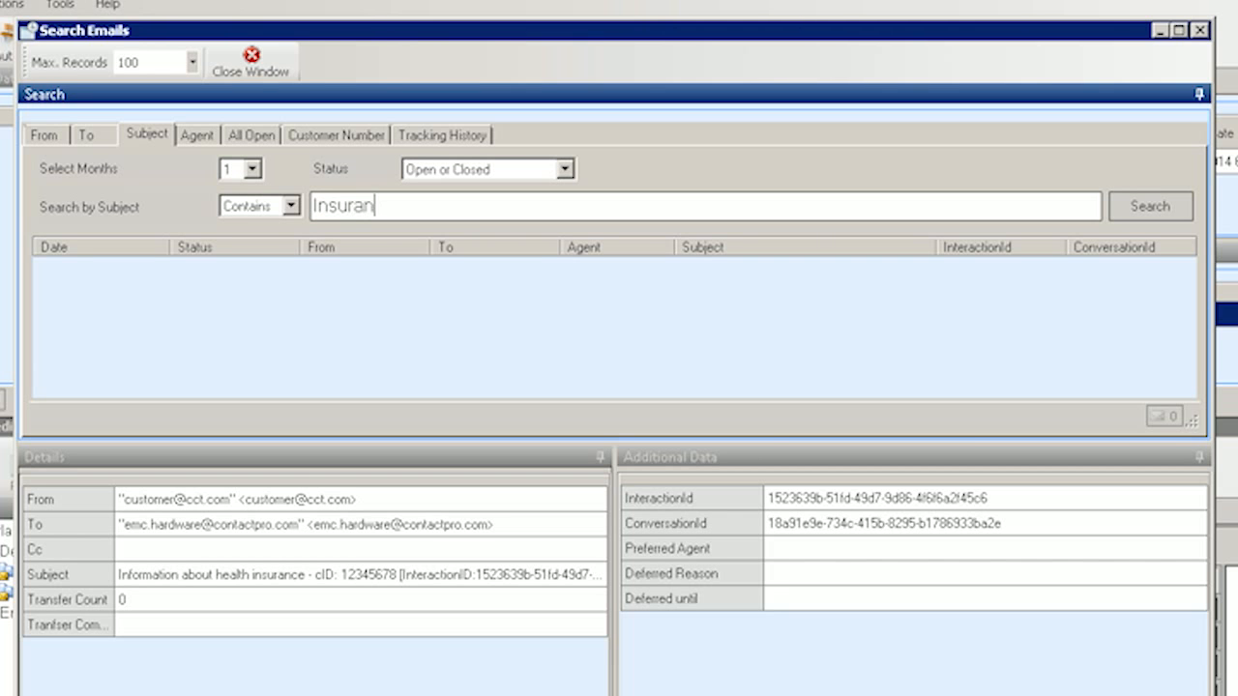
left_click(1162, 209)
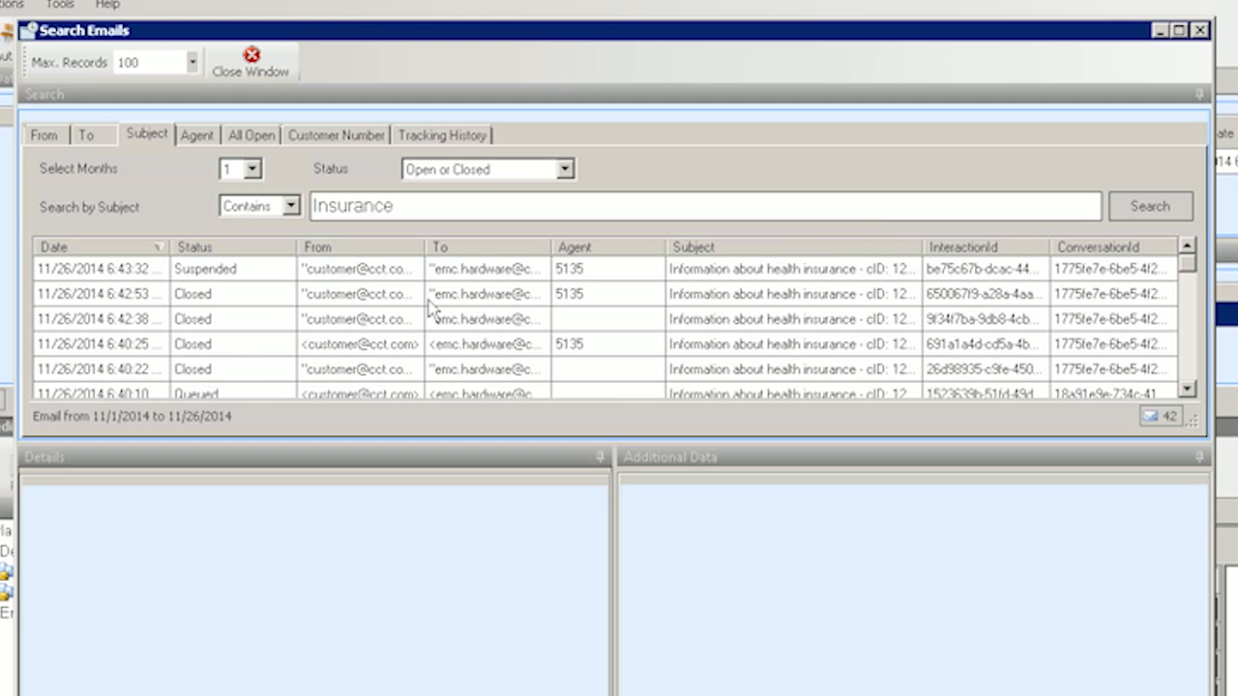
left_click(254, 393)
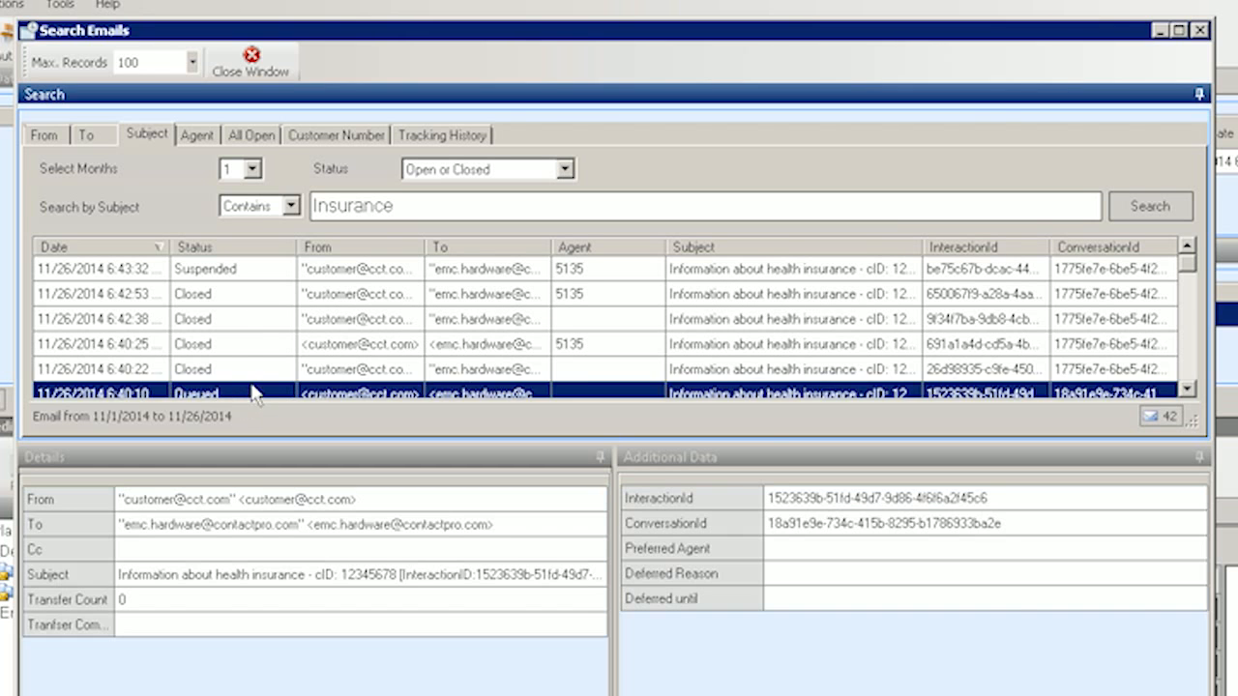
scroll(267, 375, "down", 1)
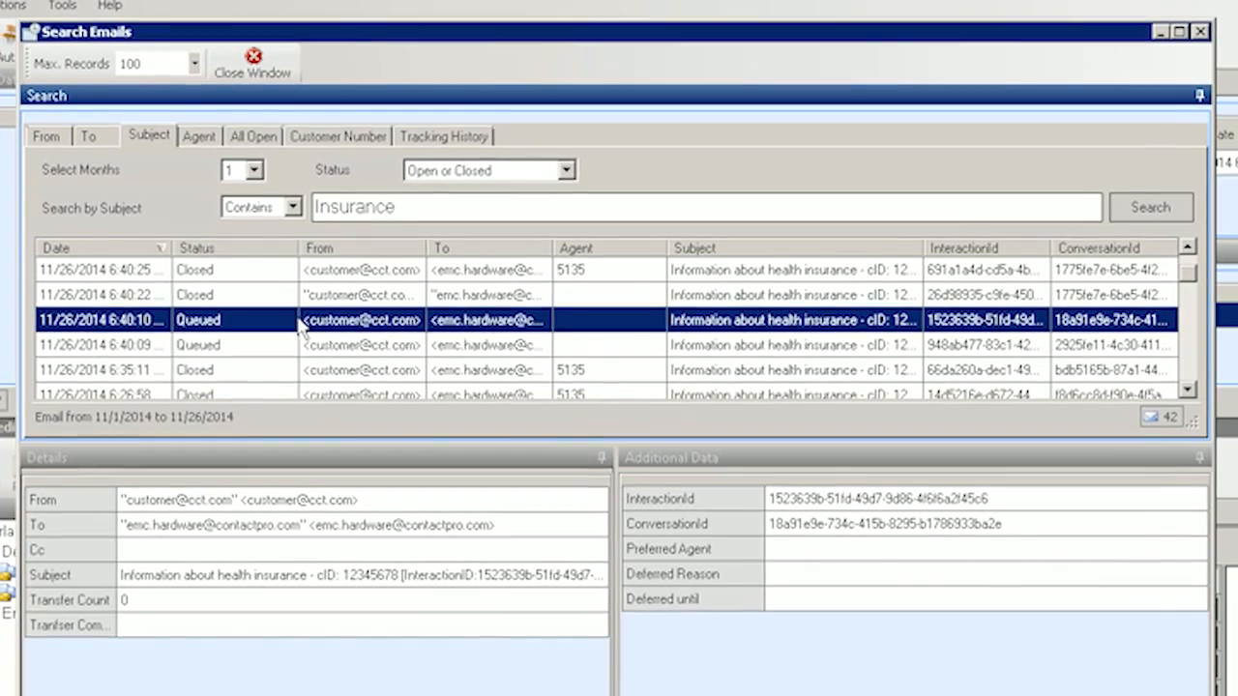
Retrieve the queued 6:40:10 email from its right-click menu and answer the confirmation.
right_click(298, 327)
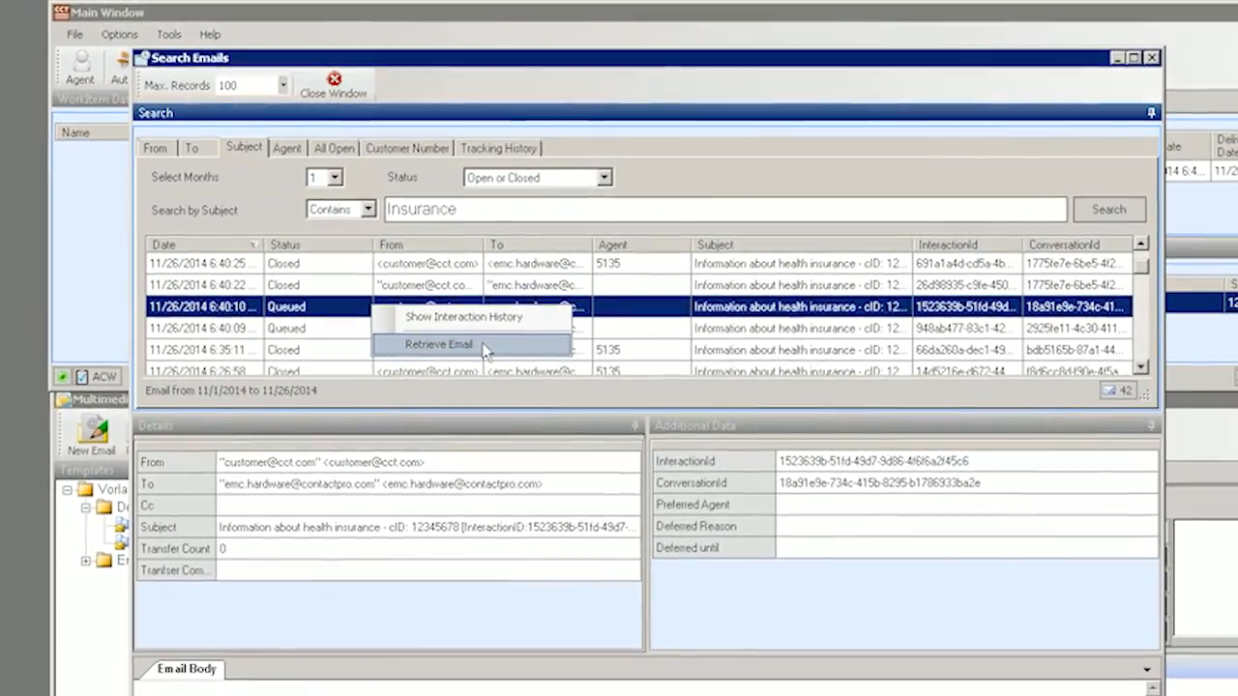
left_click(481, 352)
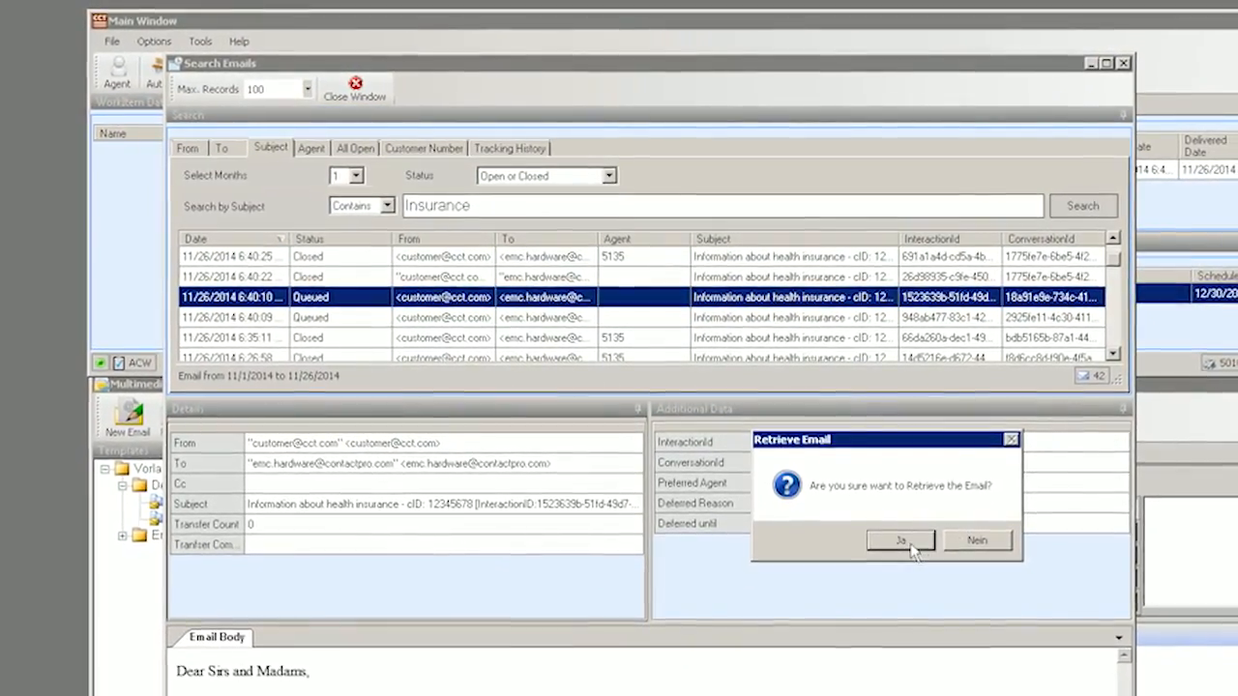
left_click(973, 543)
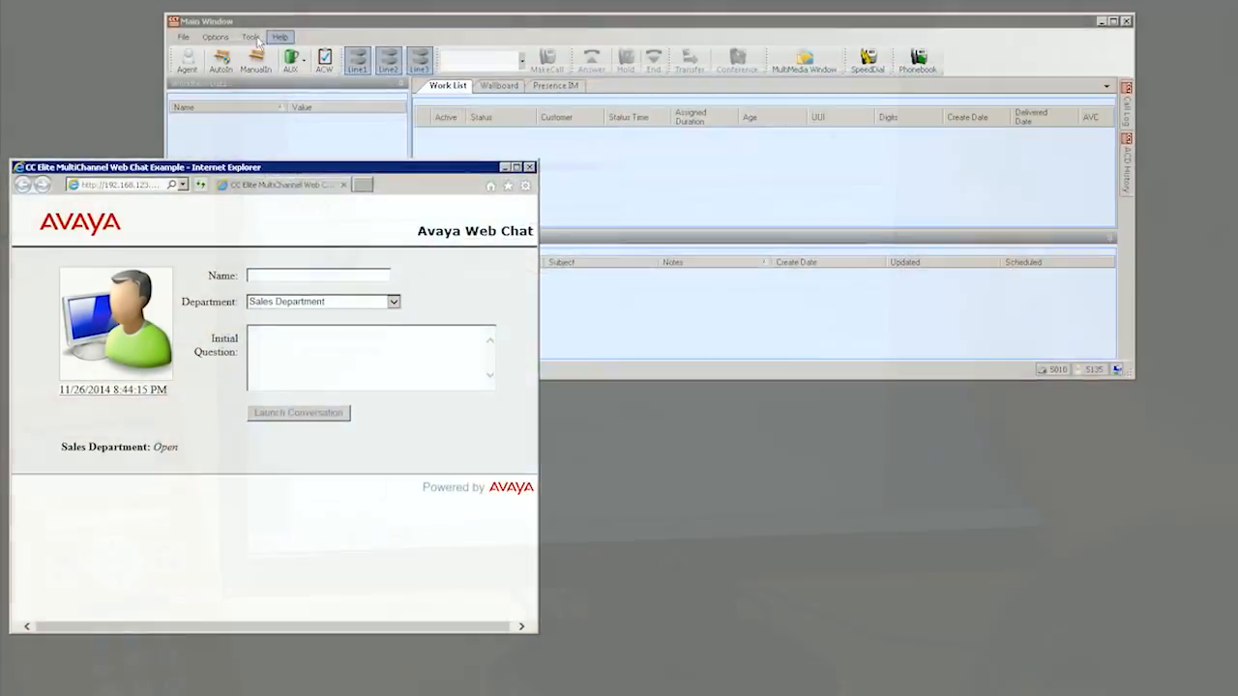
Check the EMC - SMMS skill in Assign Skills, close it unchanged, and switch to ManualIn.
left_click(273, 40)
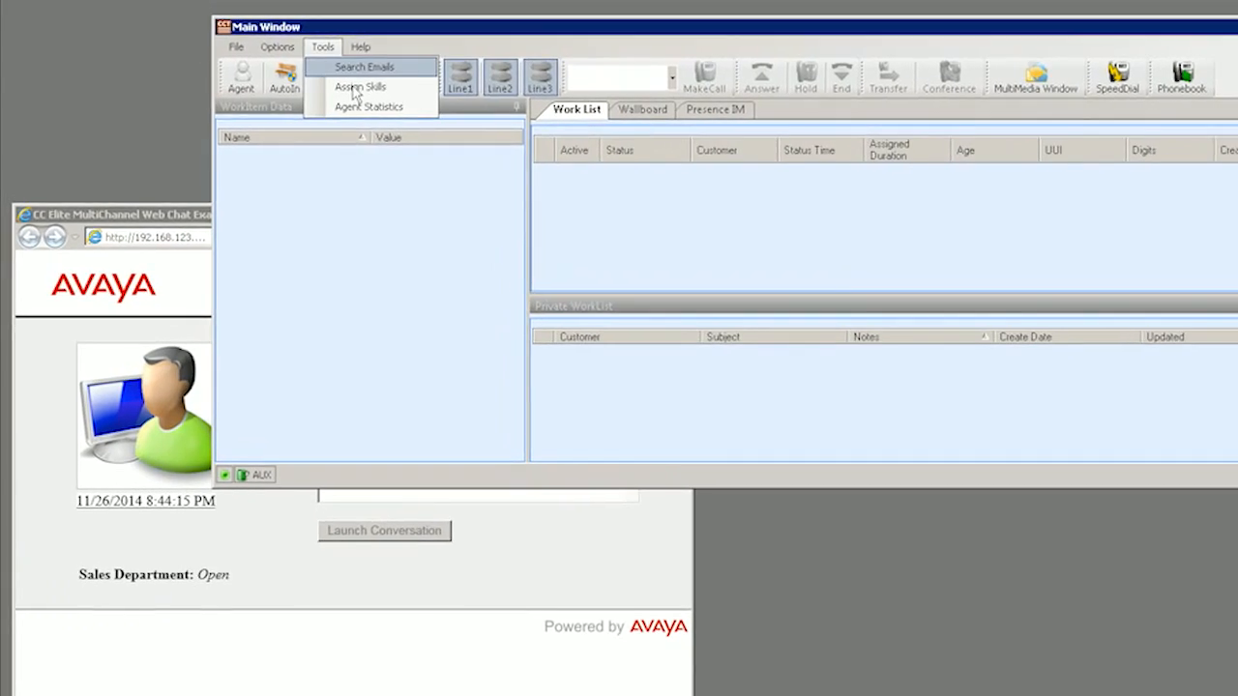
left_click(304, 74)
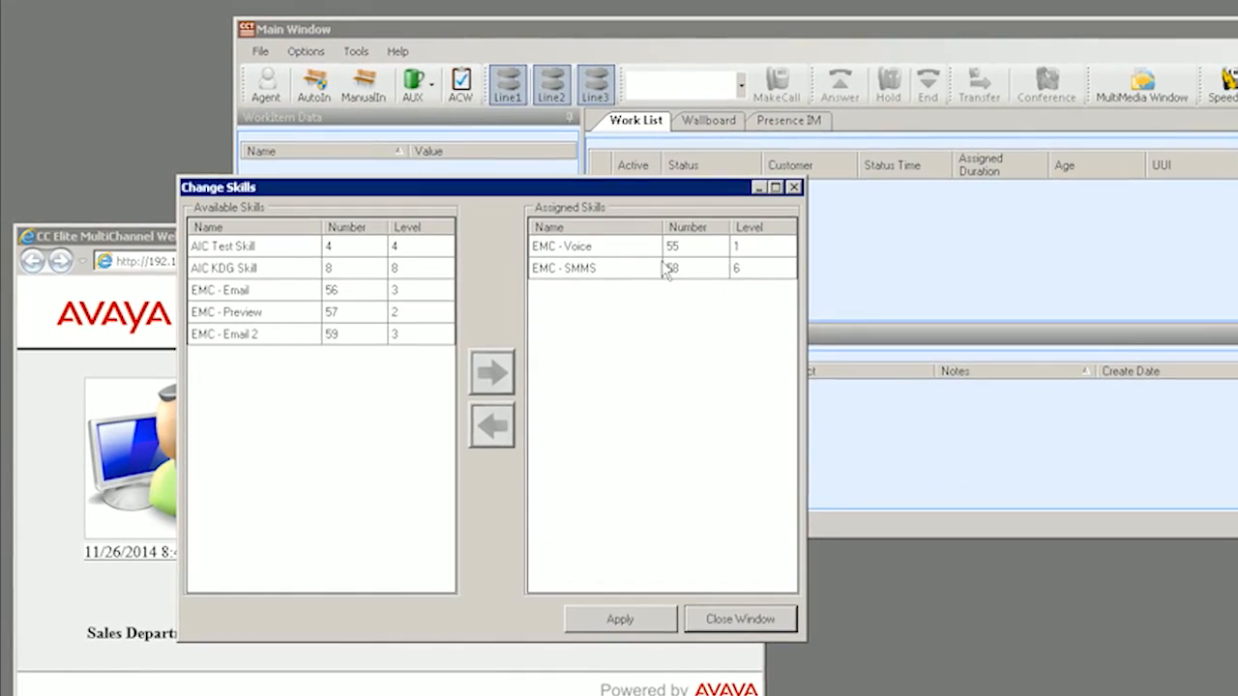
left_click(666, 269)
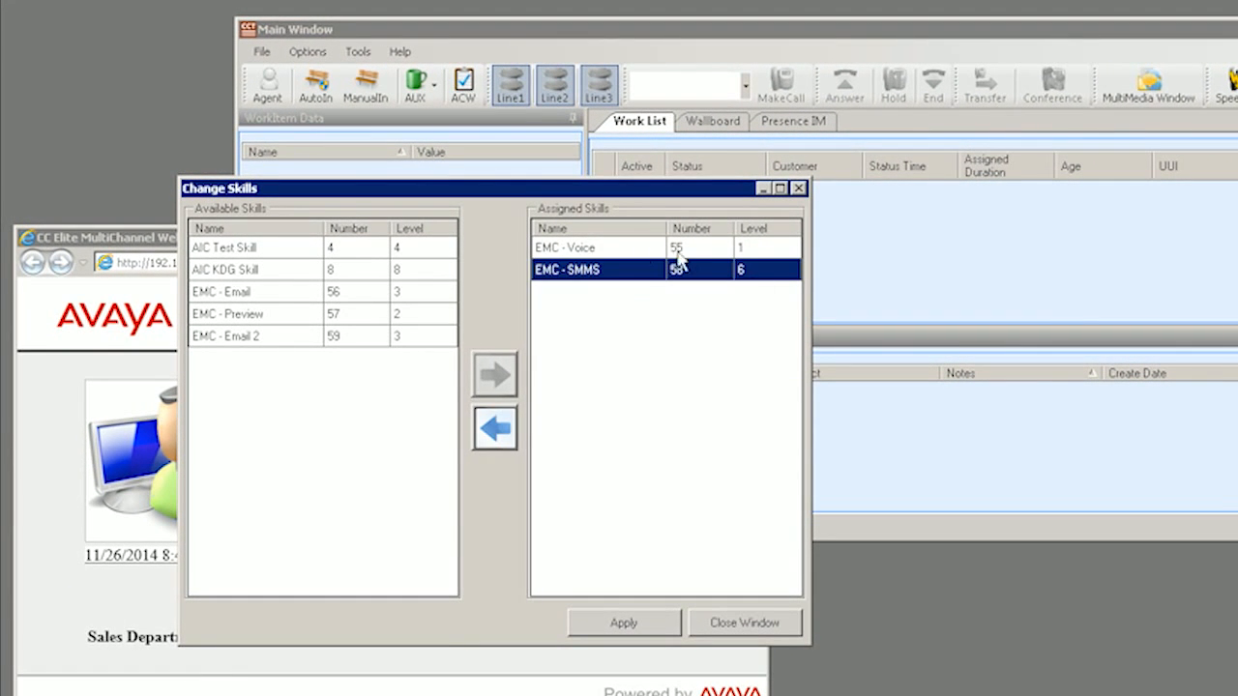
left_click(752, 630)
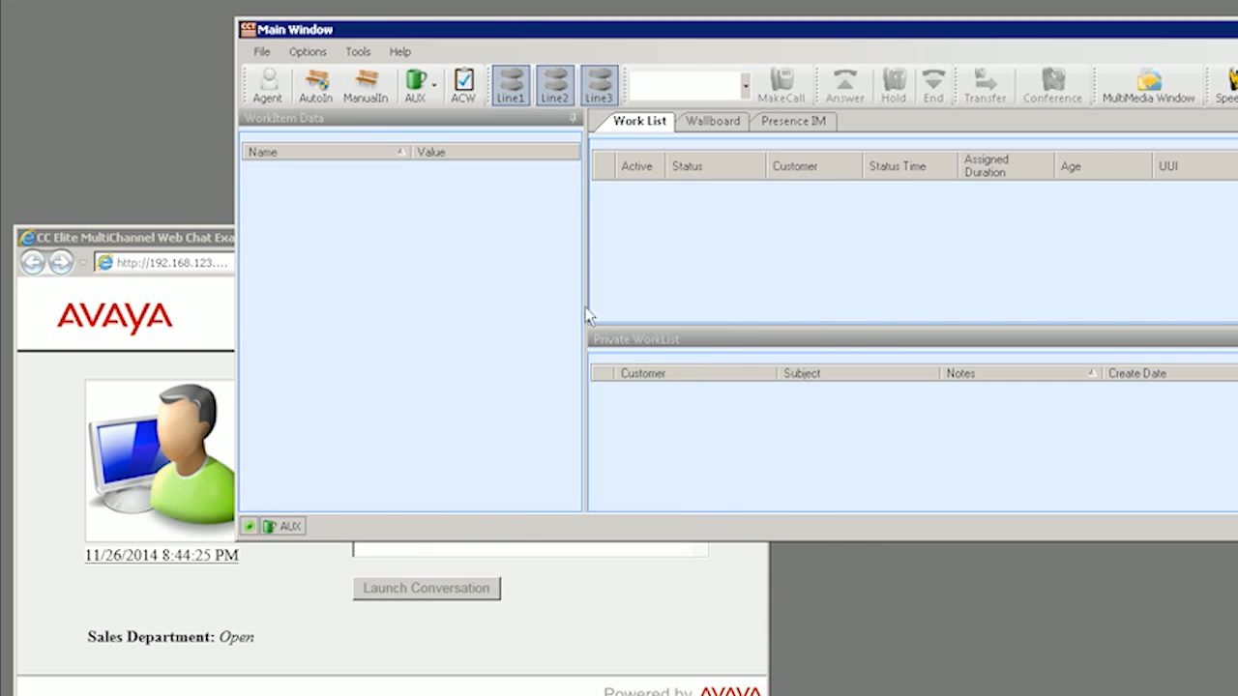
left_click(362, 92)
left_click(590, 569)
Enter the customer's name and an initial question, launch the Sales Department chat, and select the alerting item.
left_click(454, 197)
type("Mark Mc")
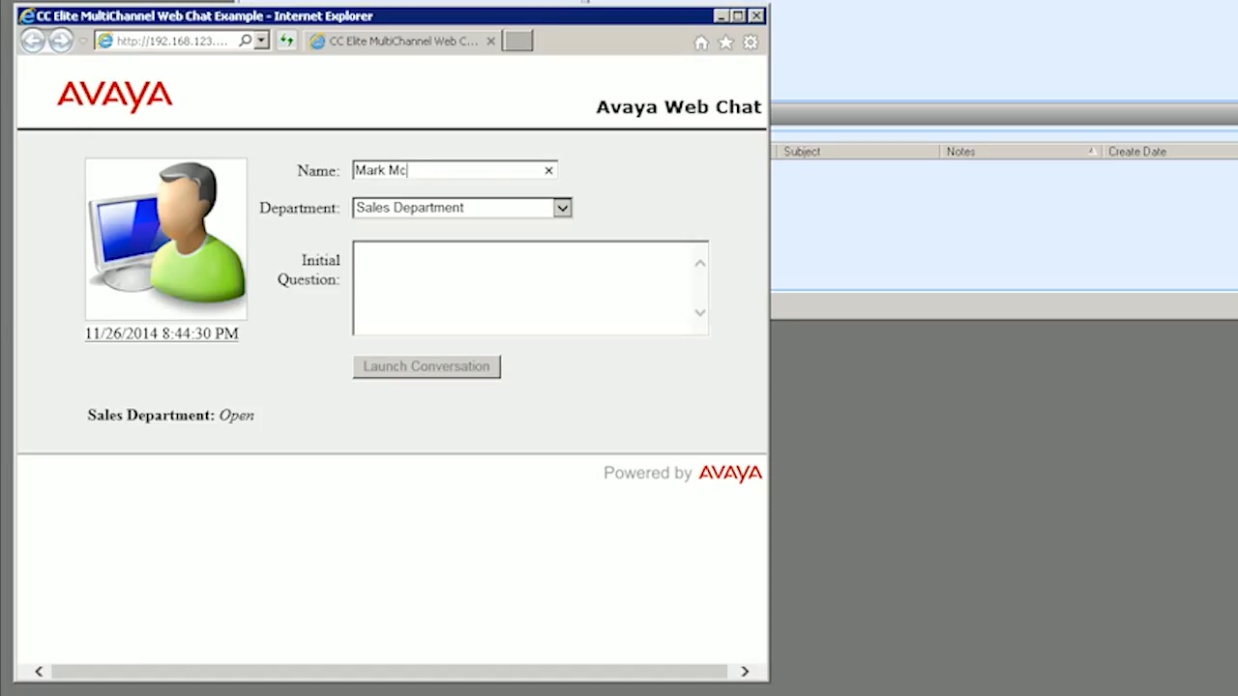
type("Arthur")
key("Tab")
key("Tab")
type("Marks question...")
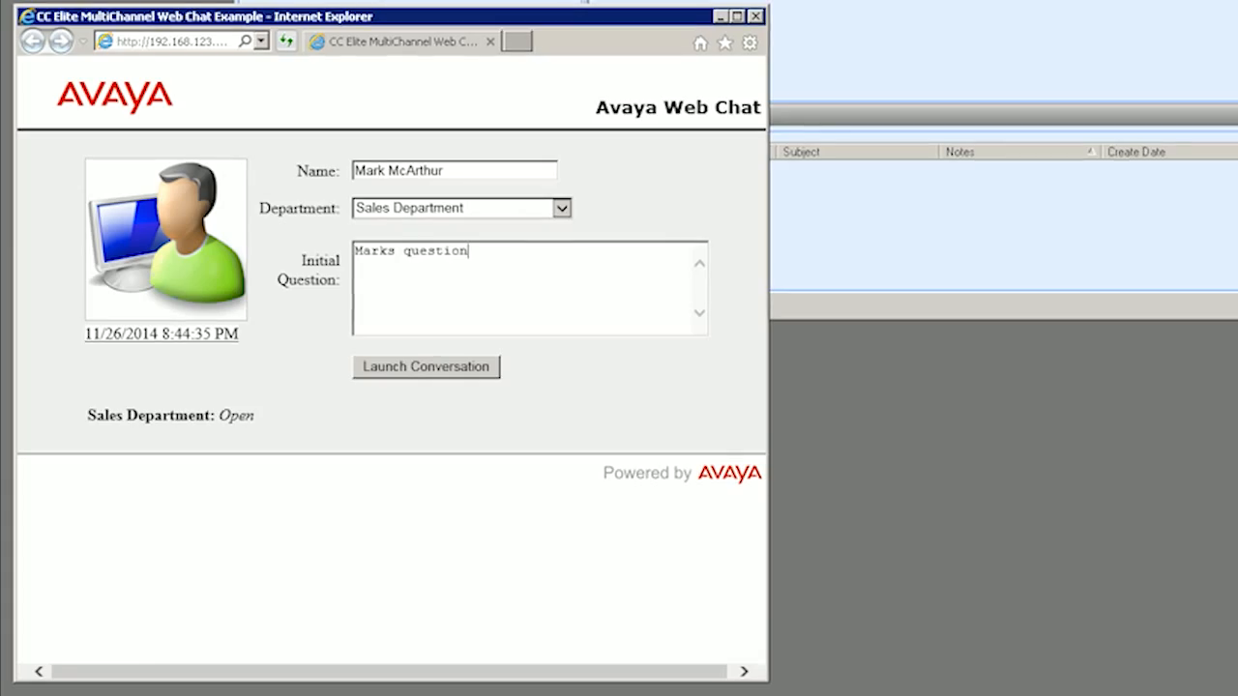
left_click(398, 386)
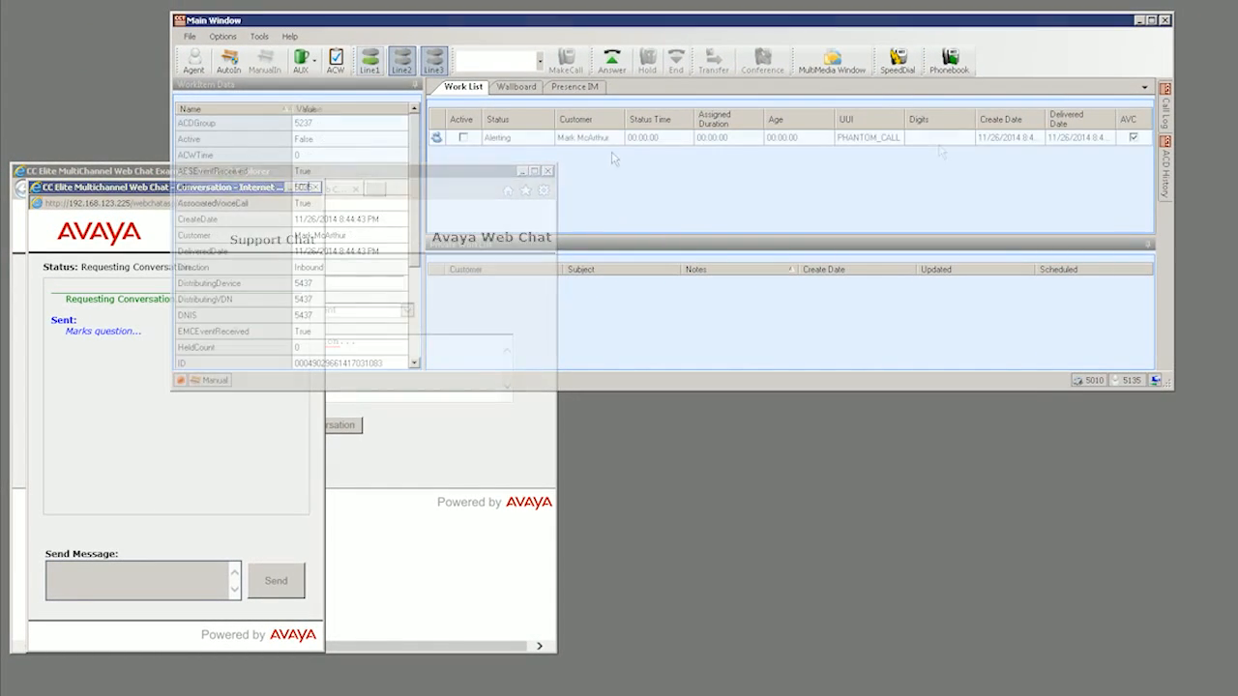
left_click(619, 139)
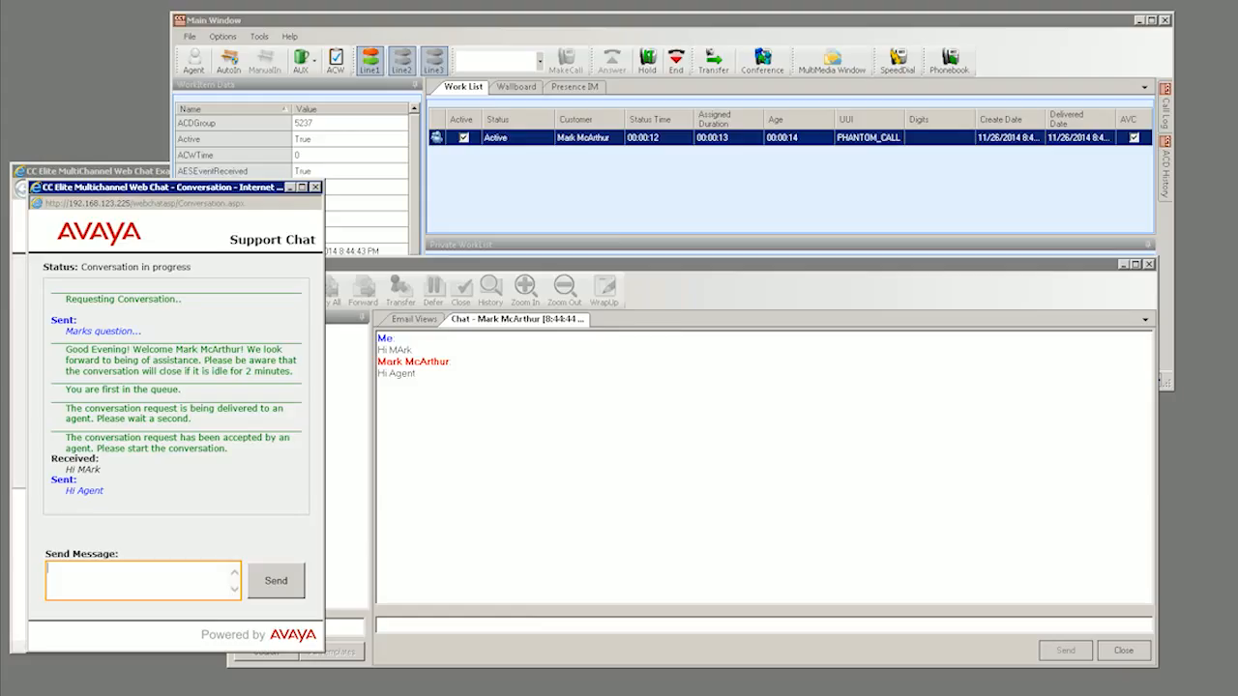
End the voice call linked to the chat from the Main Window, then return to the web chat.
left_click(851, 205)
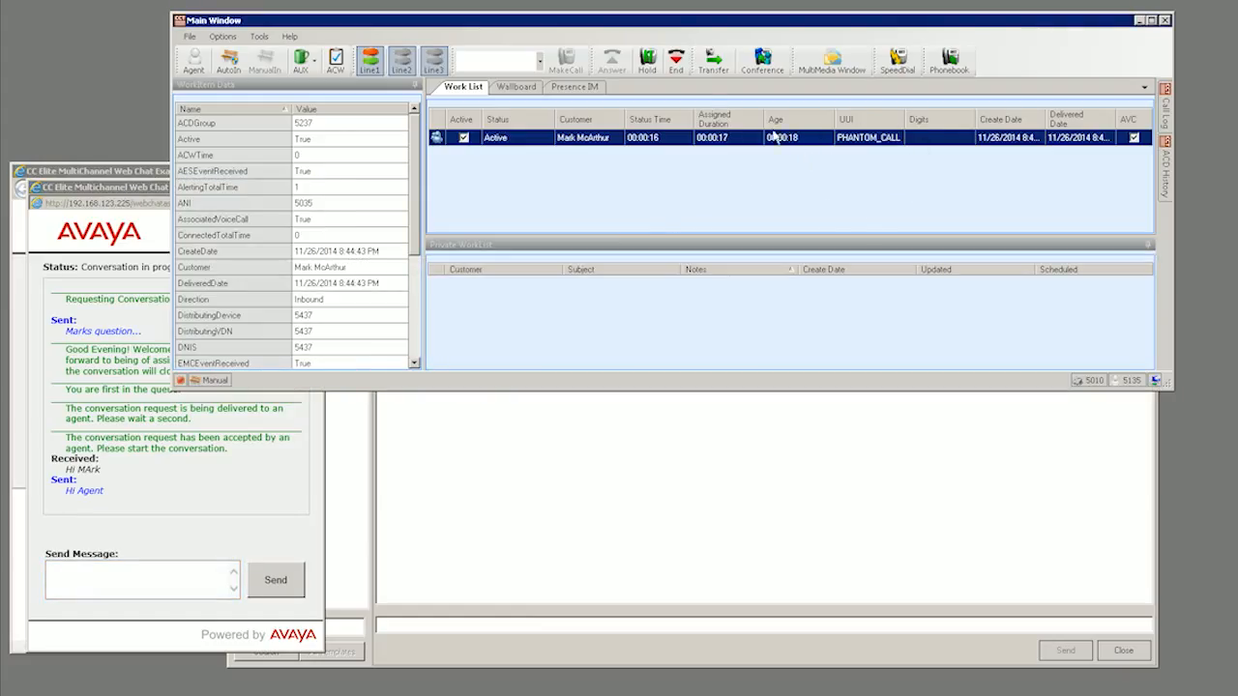
left_click(676, 66)
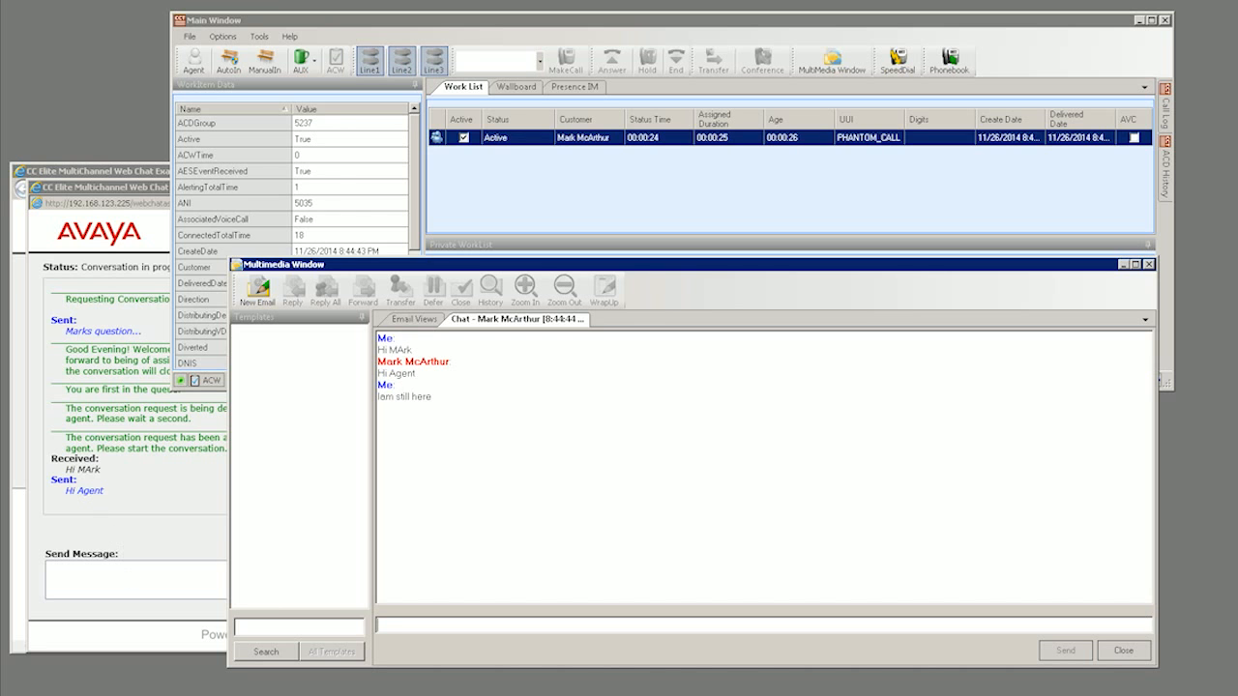
left_click(144, 563)
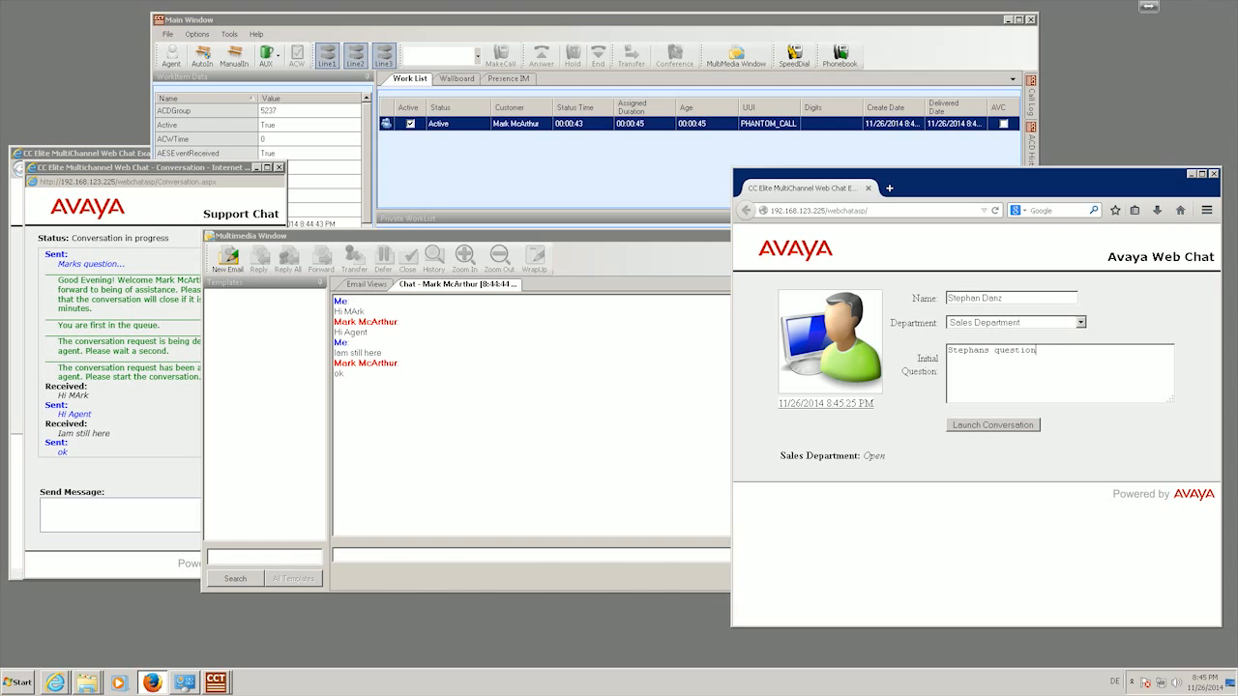
Launch the second customer's chat, accept it in ManualIn, and send them a greeting.
left_click(1023, 427)
left_click_drag(992, 193, 992, 191)
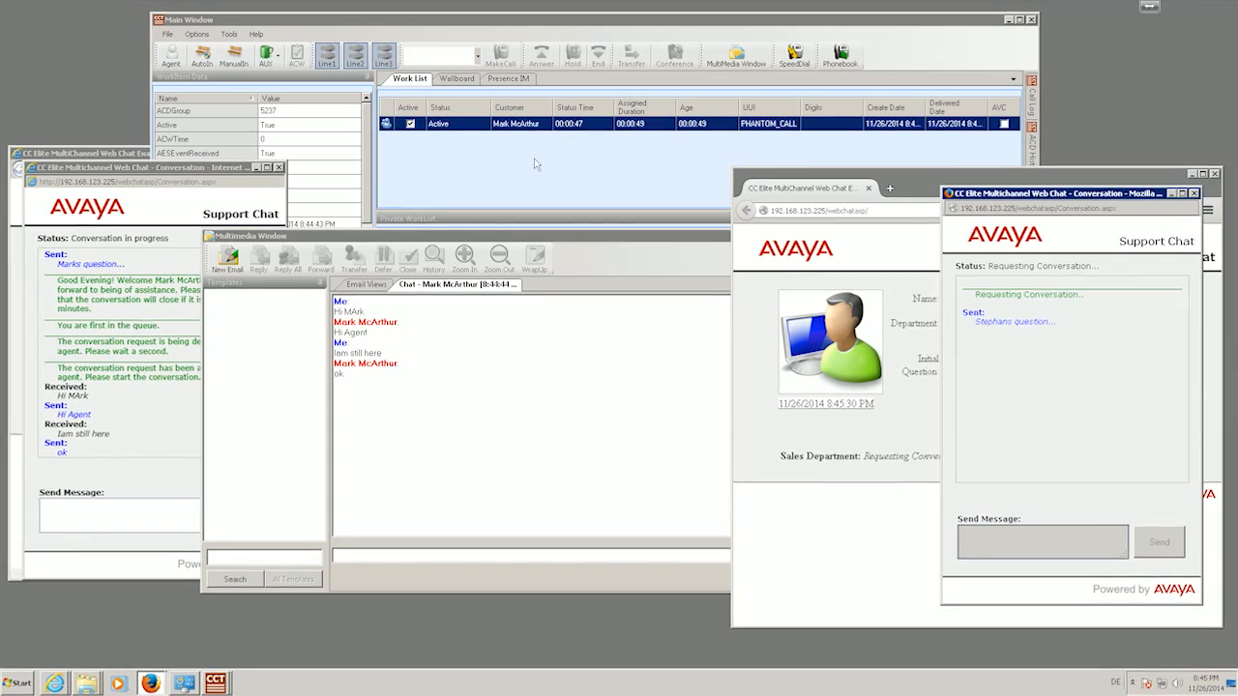
left_click(234, 56)
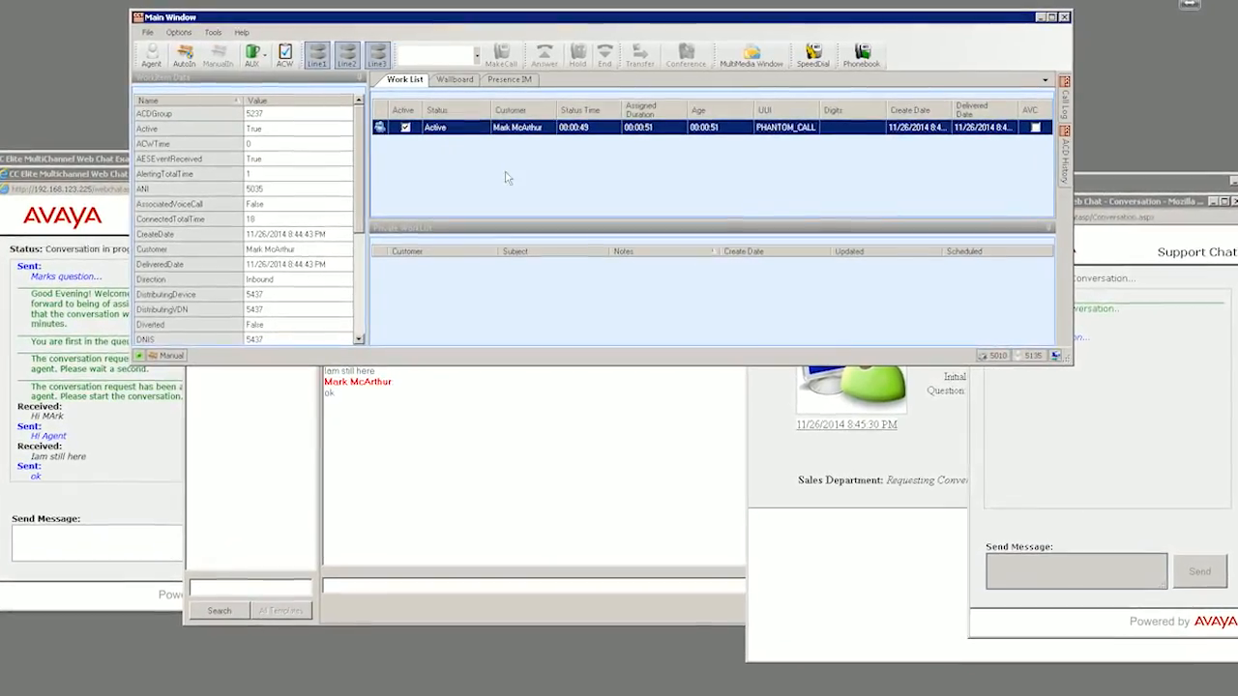
double_click(795, 147)
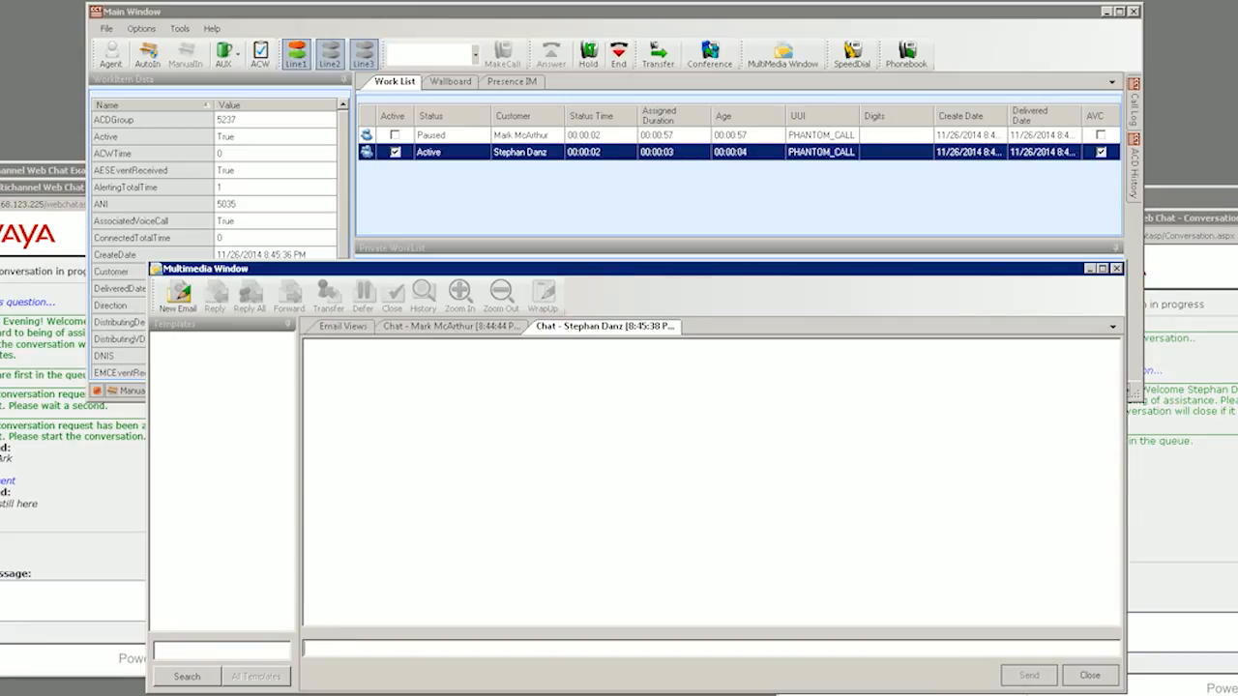
type("Hi Stephan")
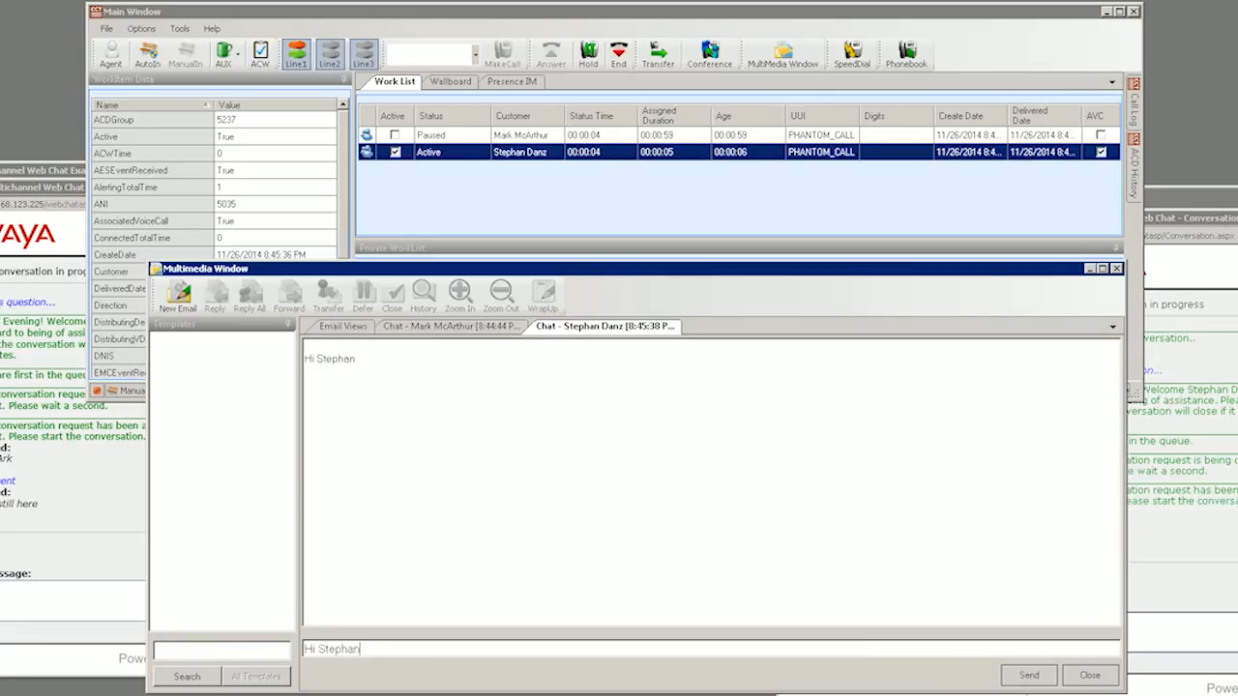
left_click(1182, 633)
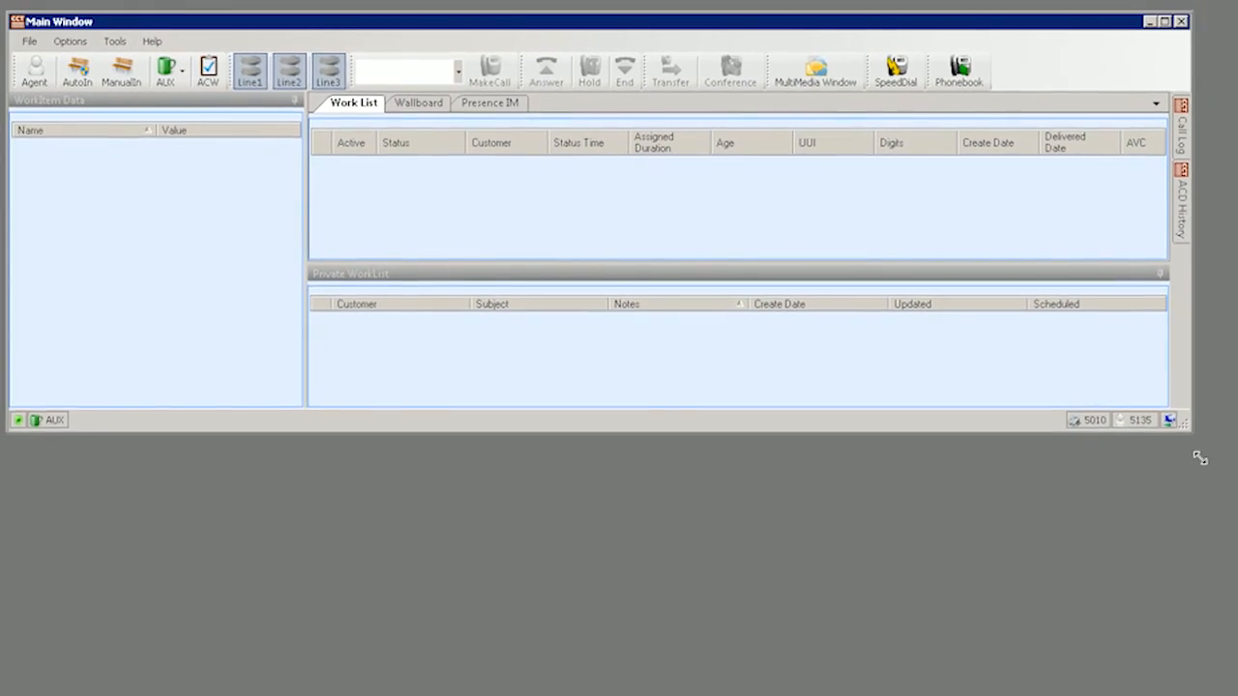
Enlarge the Main Window, go ManualIn, and open the alerting PreviewContact's customer details.
left_click_drag(1214, 522, 1228, 585)
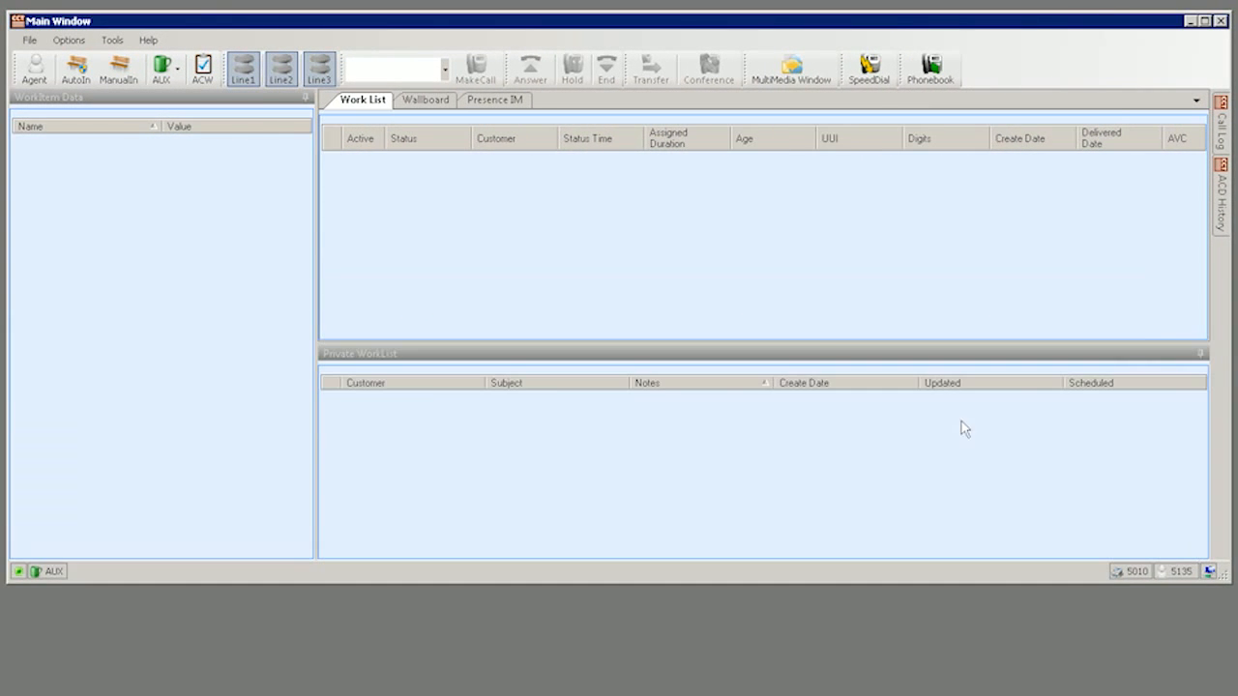
left_click(118, 70)
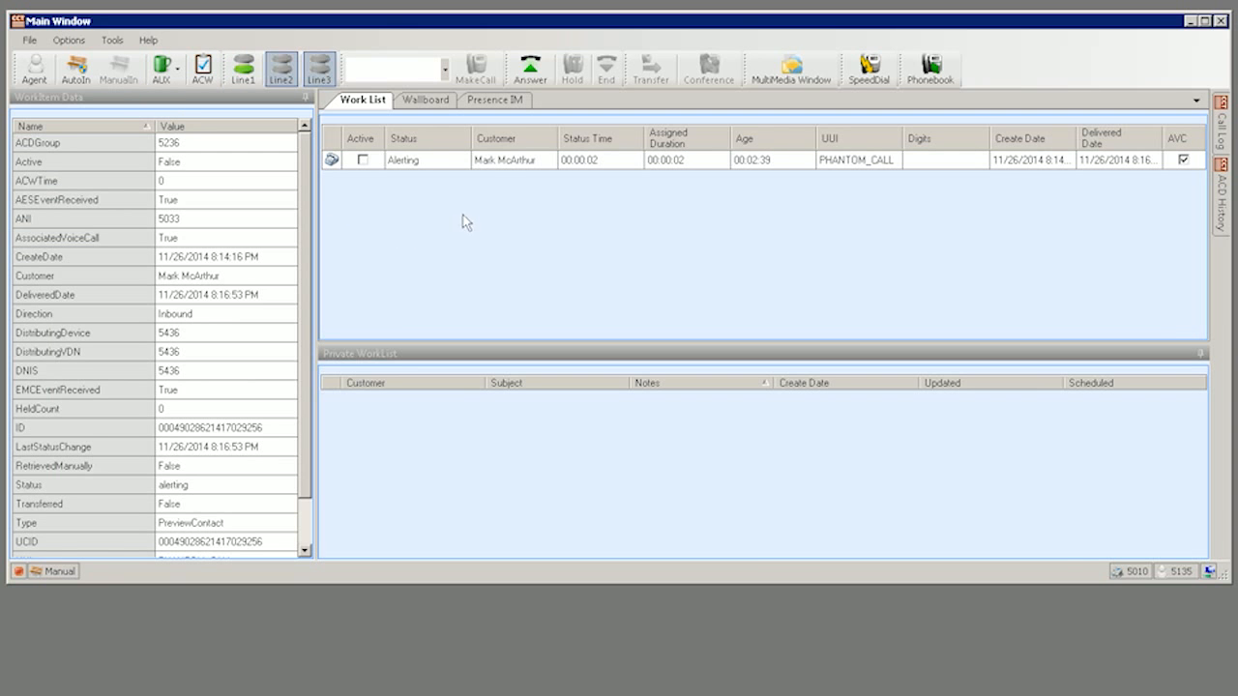
double_click(490, 168)
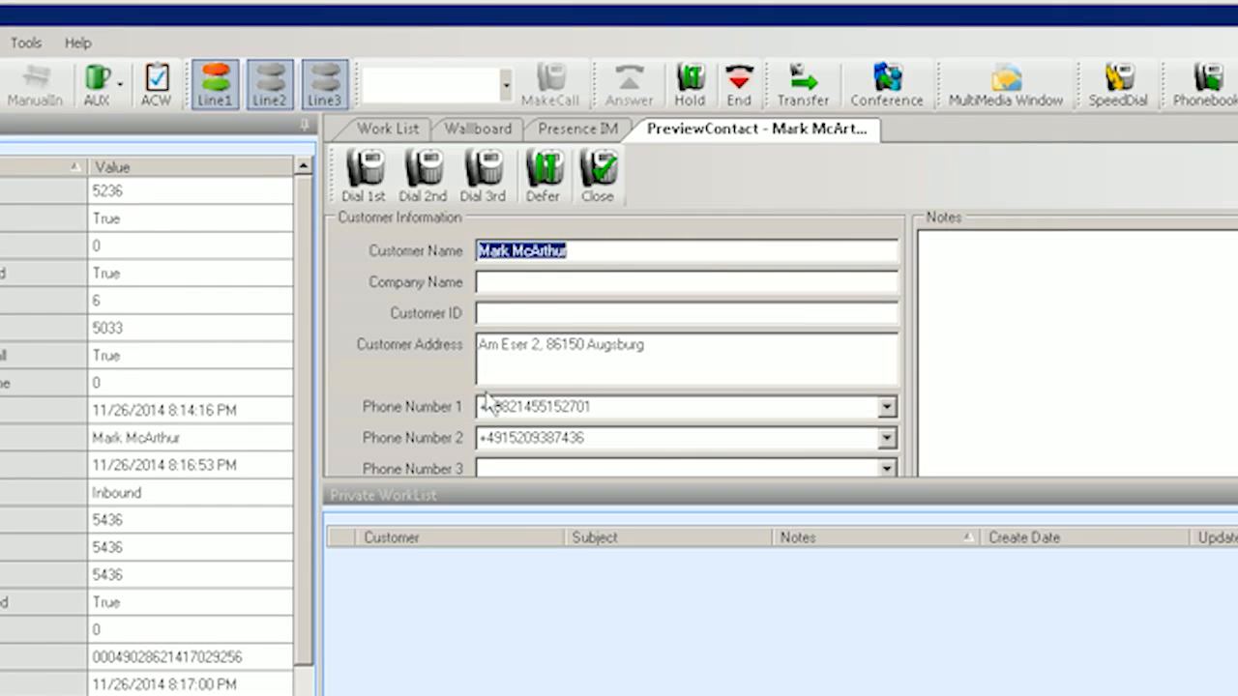
left_click_drag(479, 407, 593, 407)
left_click_drag(480, 438, 586, 438)
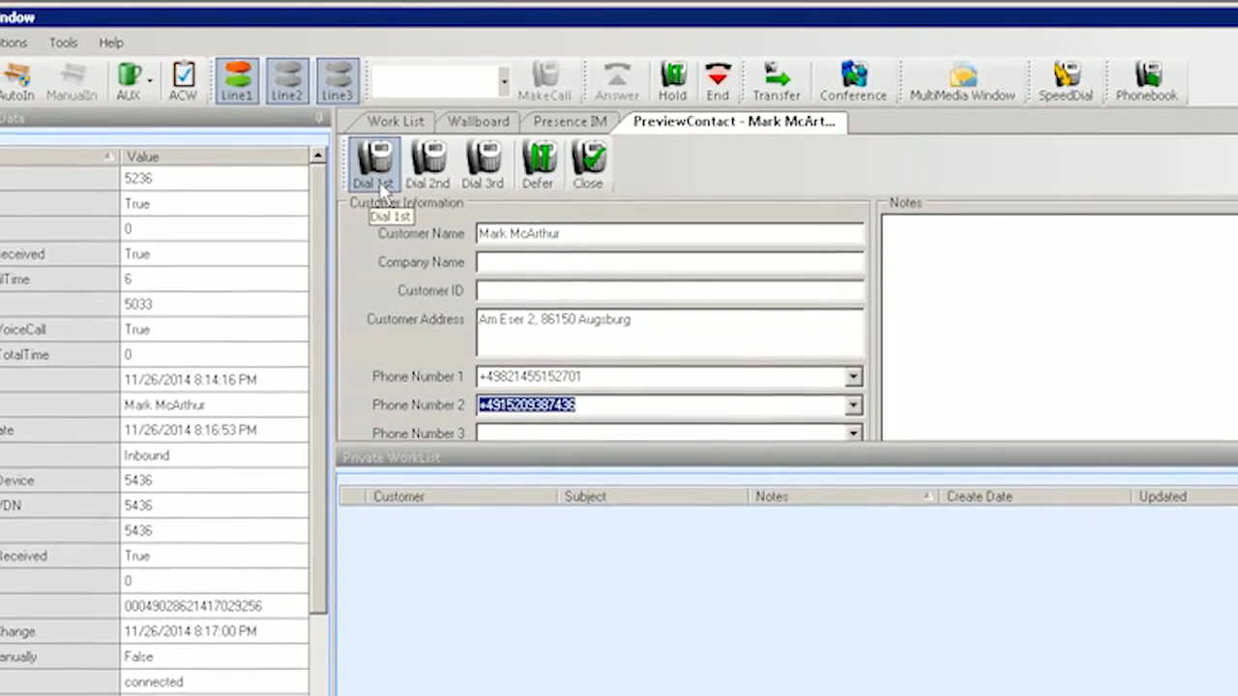
Call the contact's first phone number and hang up, then call the second and hang up.
left_click(384, 183)
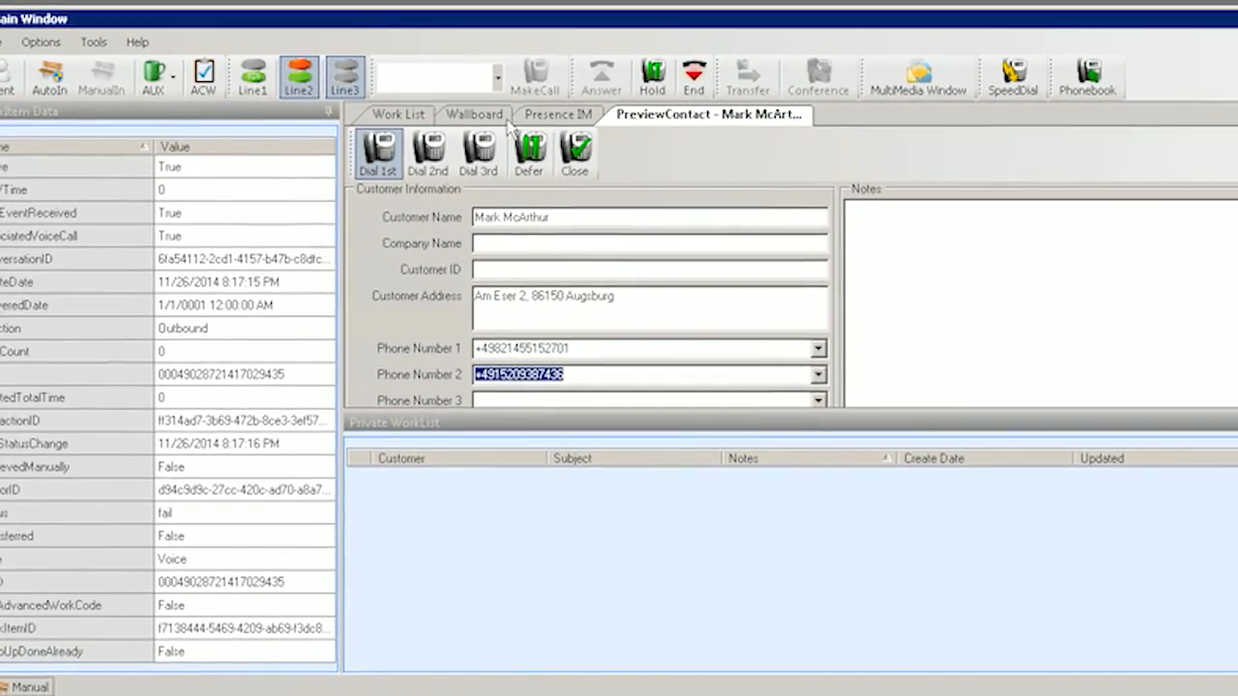
left_click(684, 75)
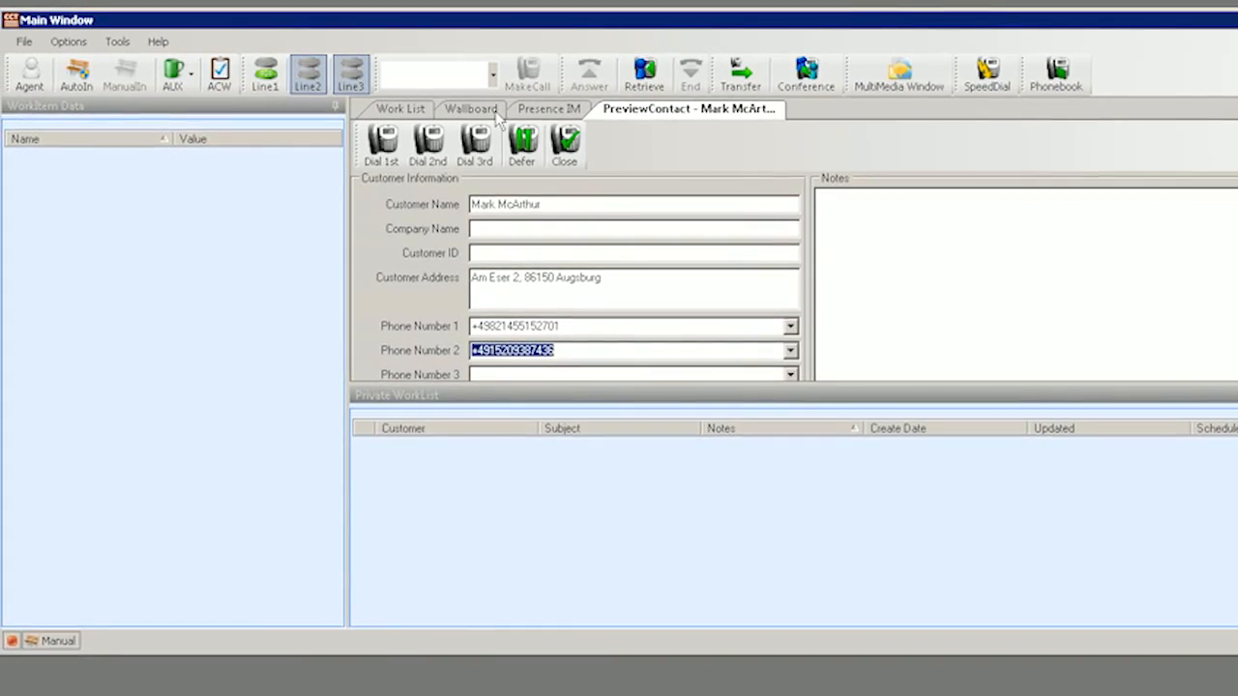
left_click(437, 155)
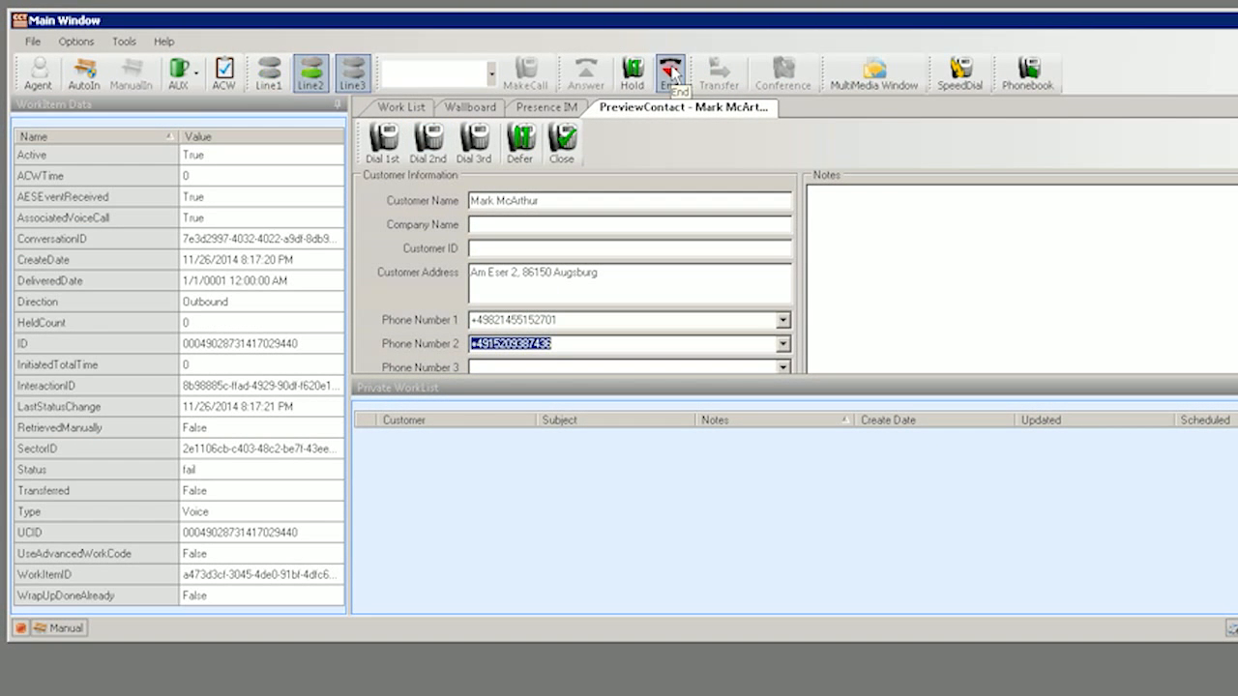
left_click(672, 73)
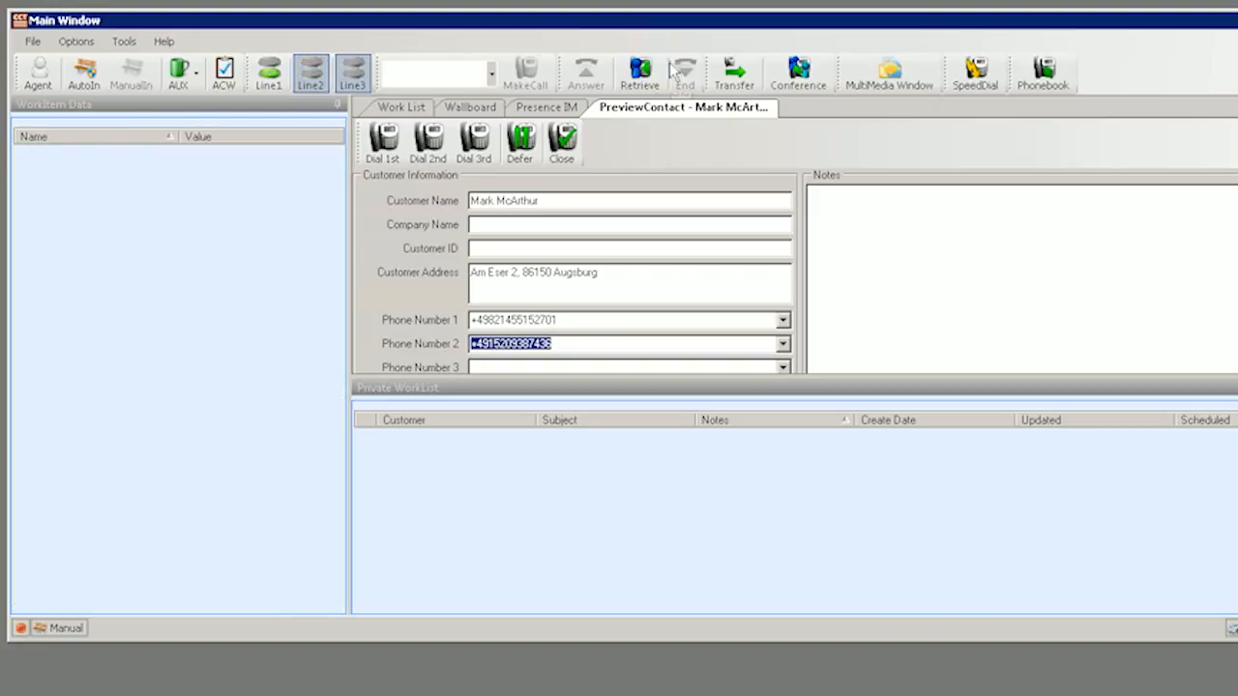
Defer the preview contact to a specific agent for 27 November with the note 'private'.
left_click(523, 140)
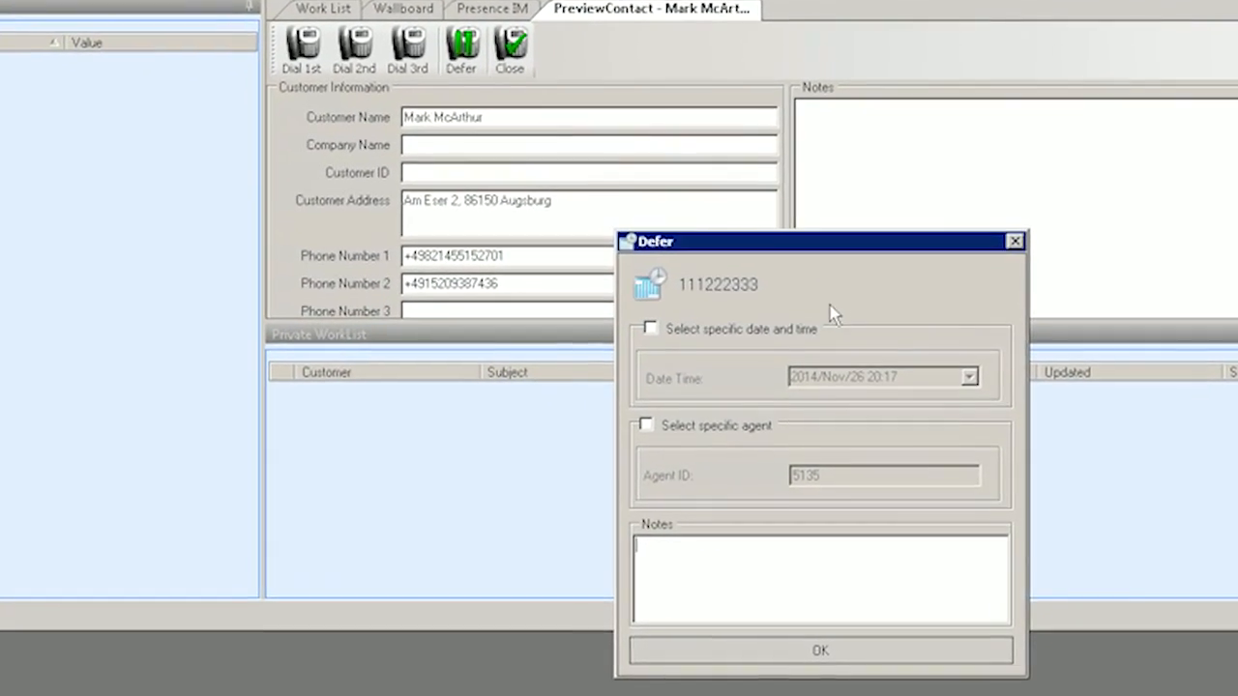
left_click(695, 329)
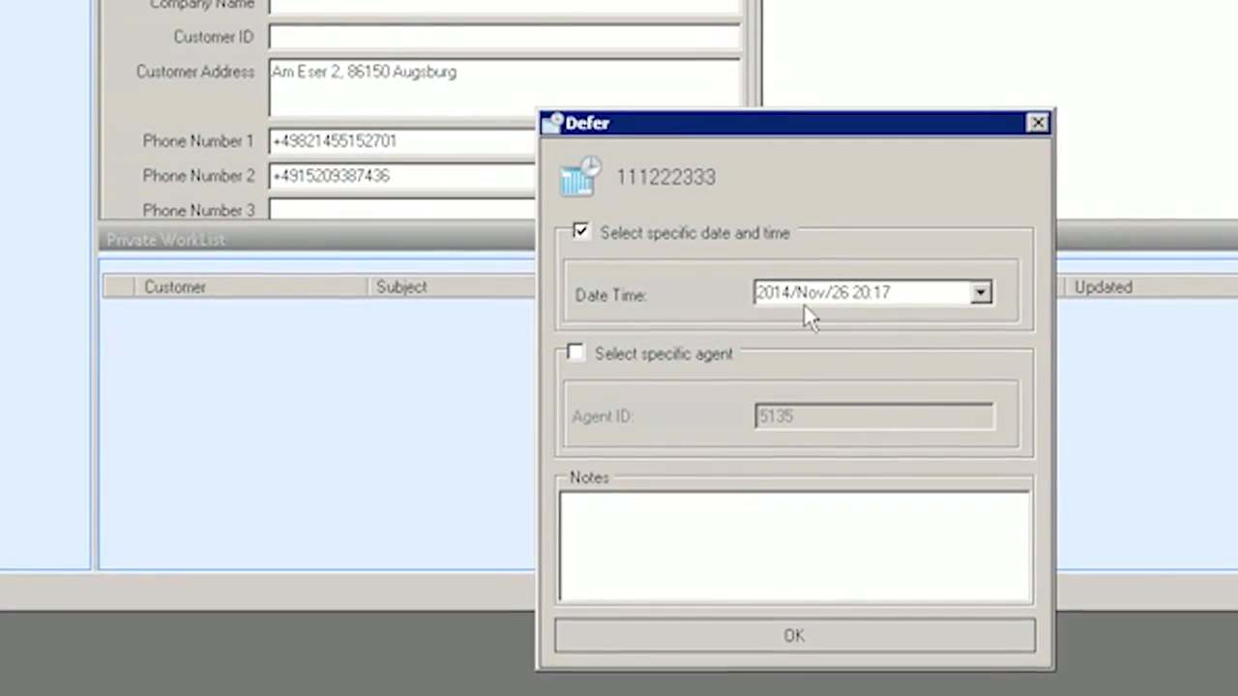
left_click(980, 292)
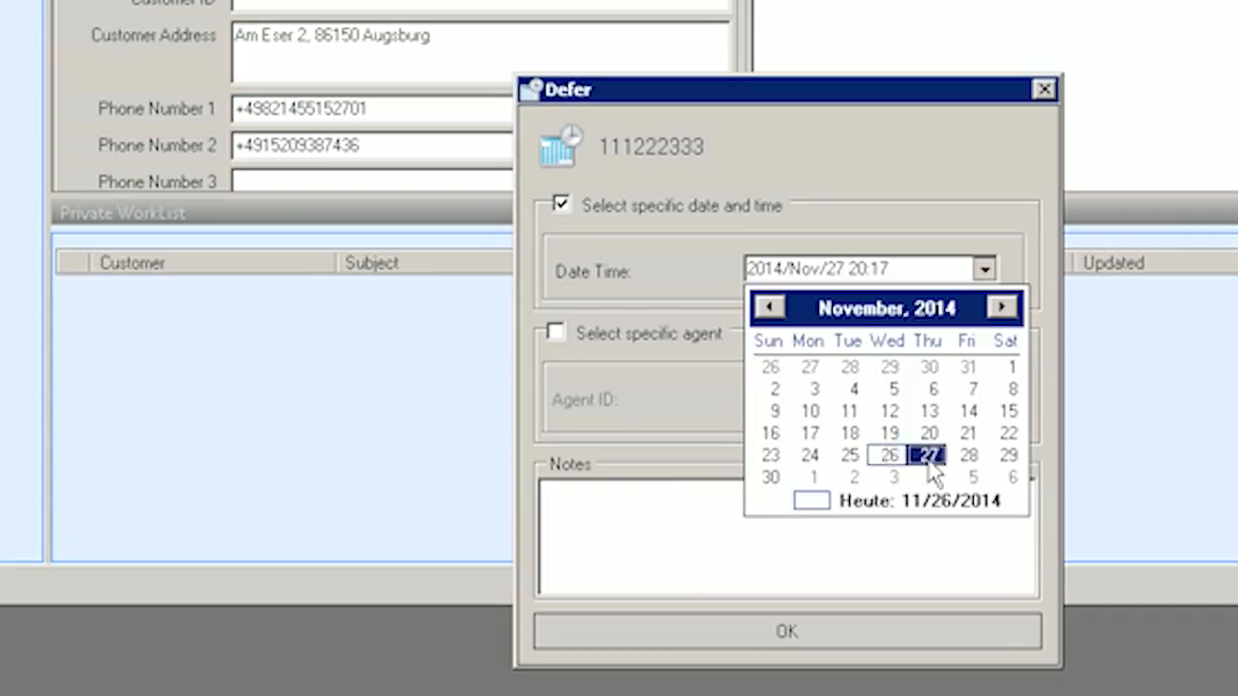
left_click(928, 457)
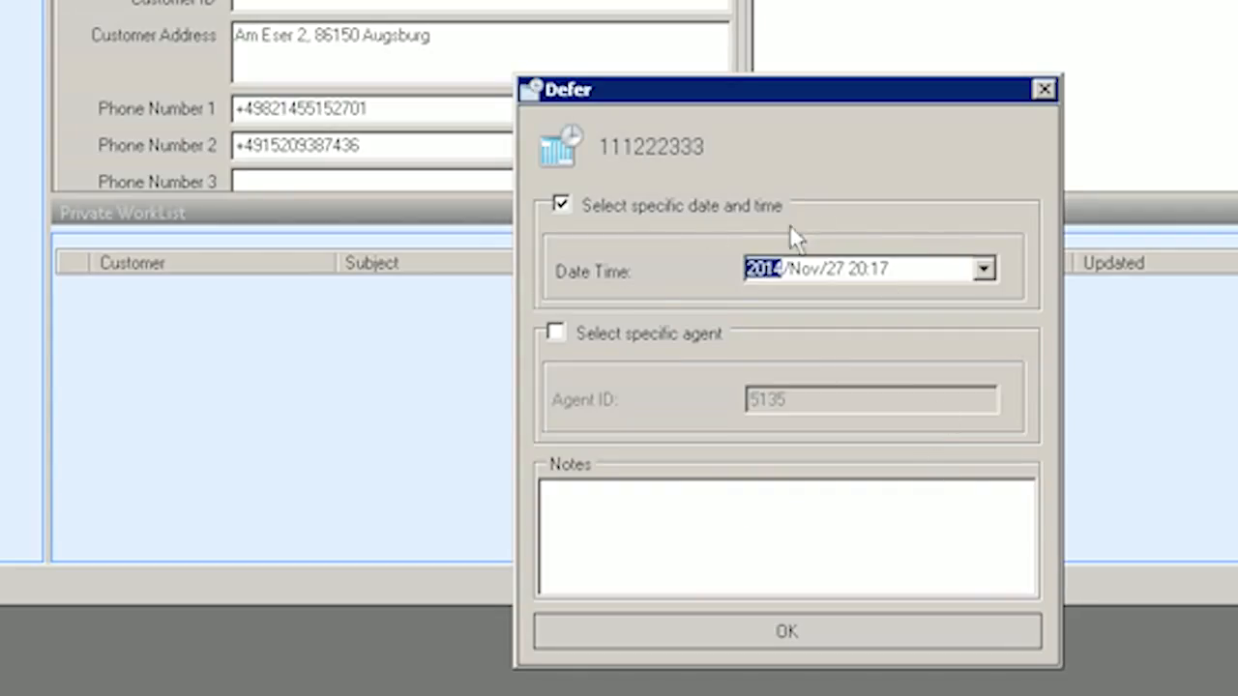
left_click(629, 332)
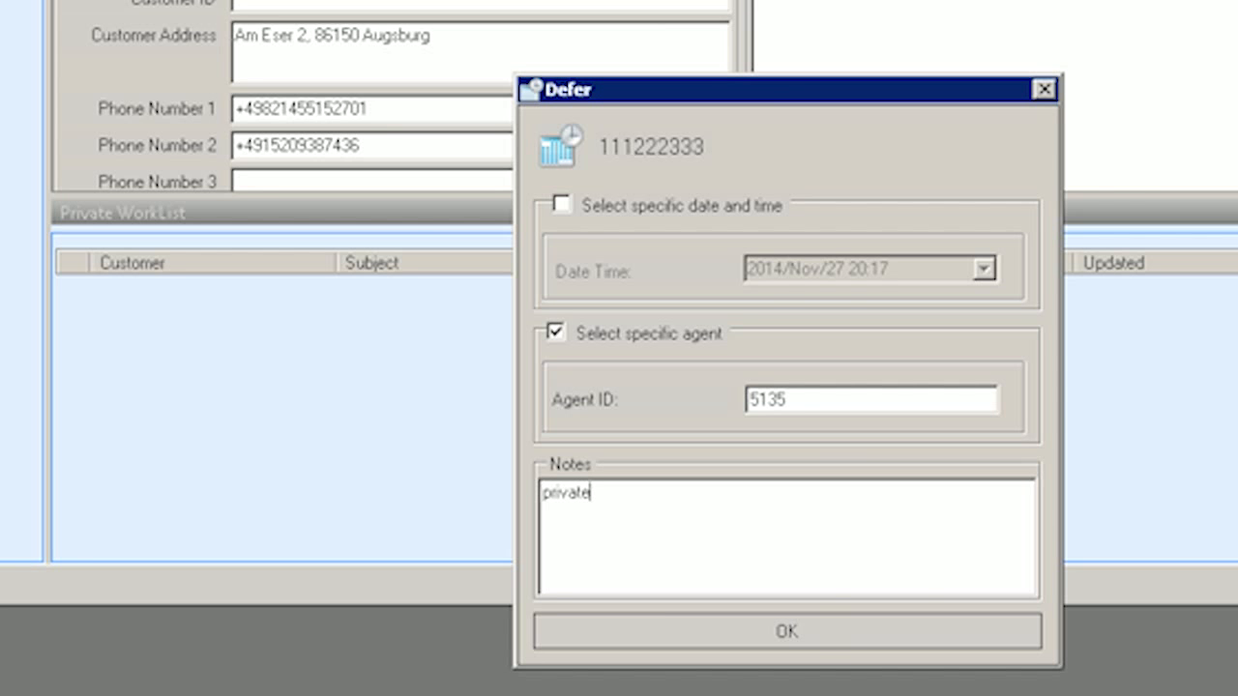
left_click(808, 638)
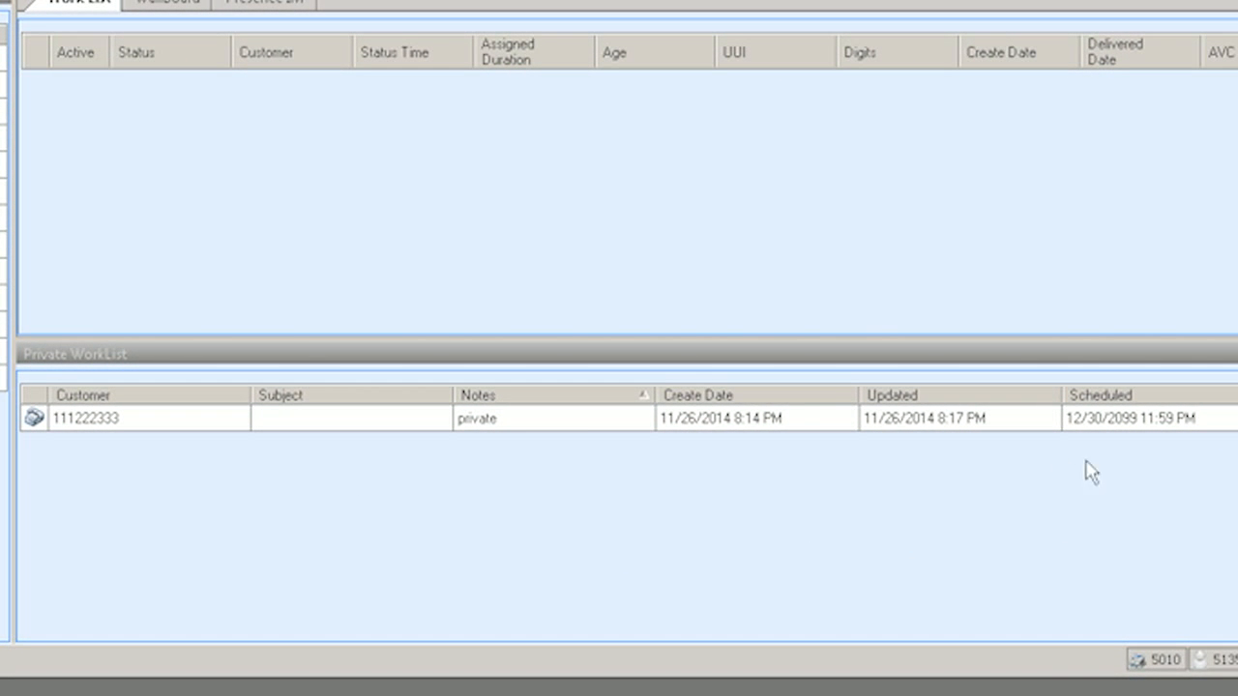
Retrieve the deferred contact from the Private WorkList and confirm with Ja.
right_click(571, 430)
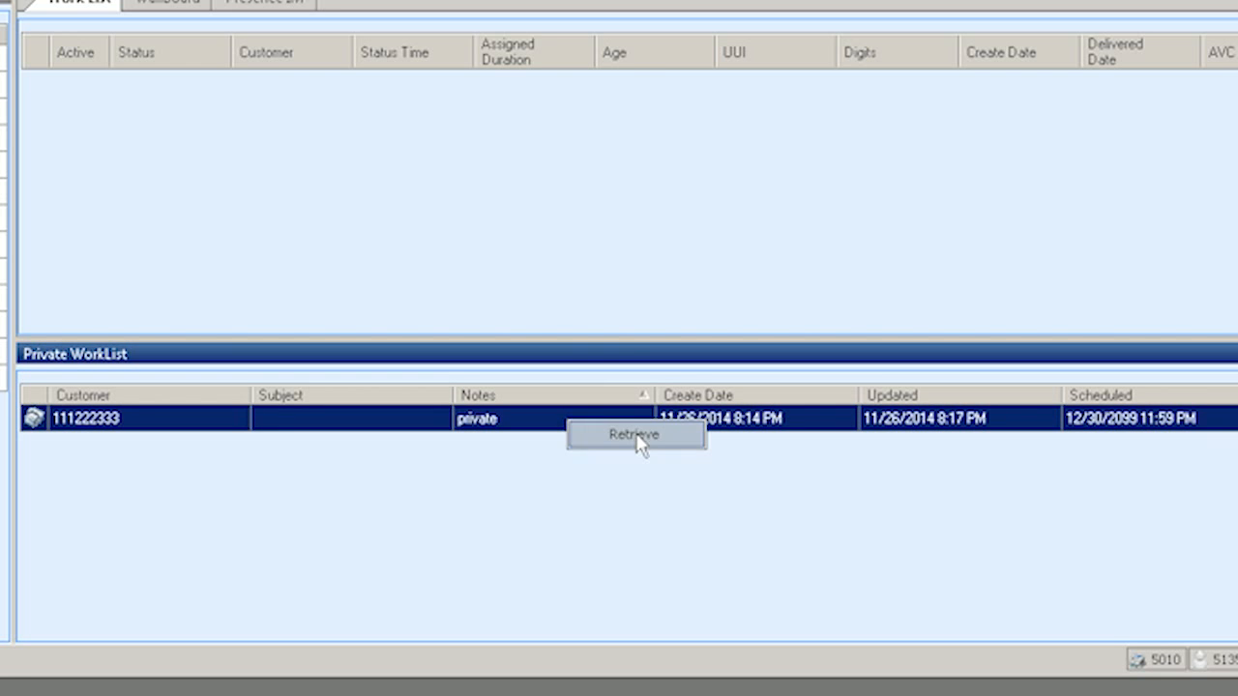
left_click(634, 435)
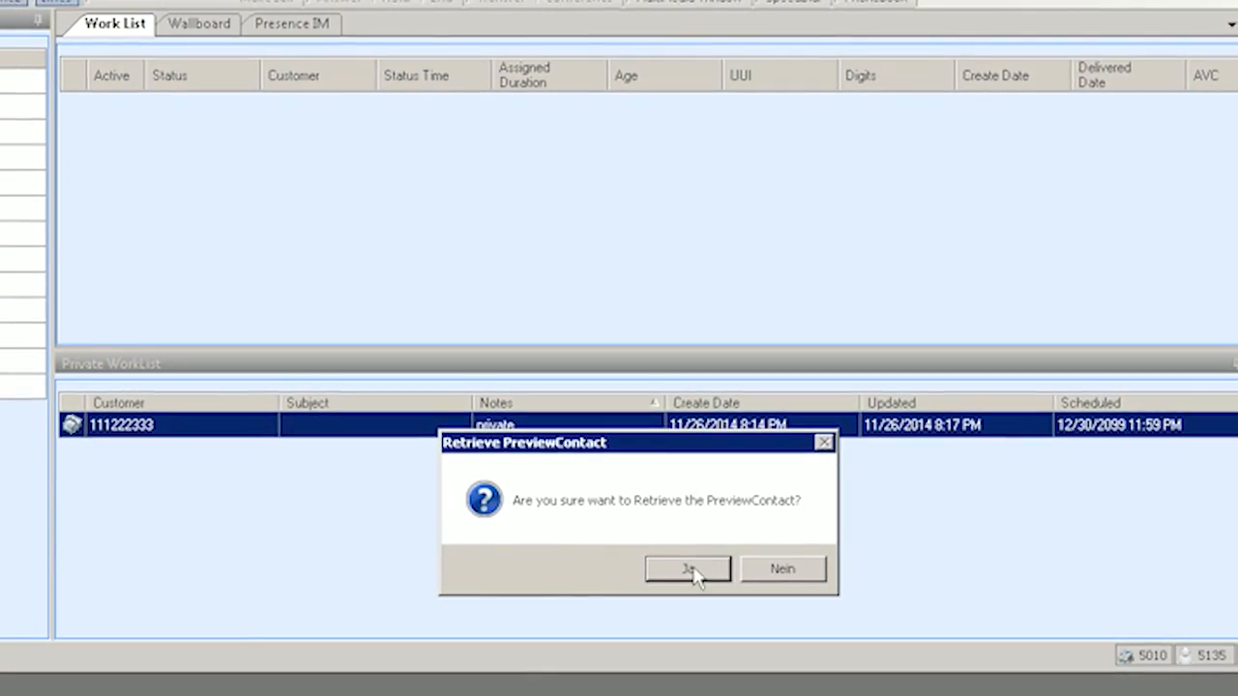
left_click(677, 569)
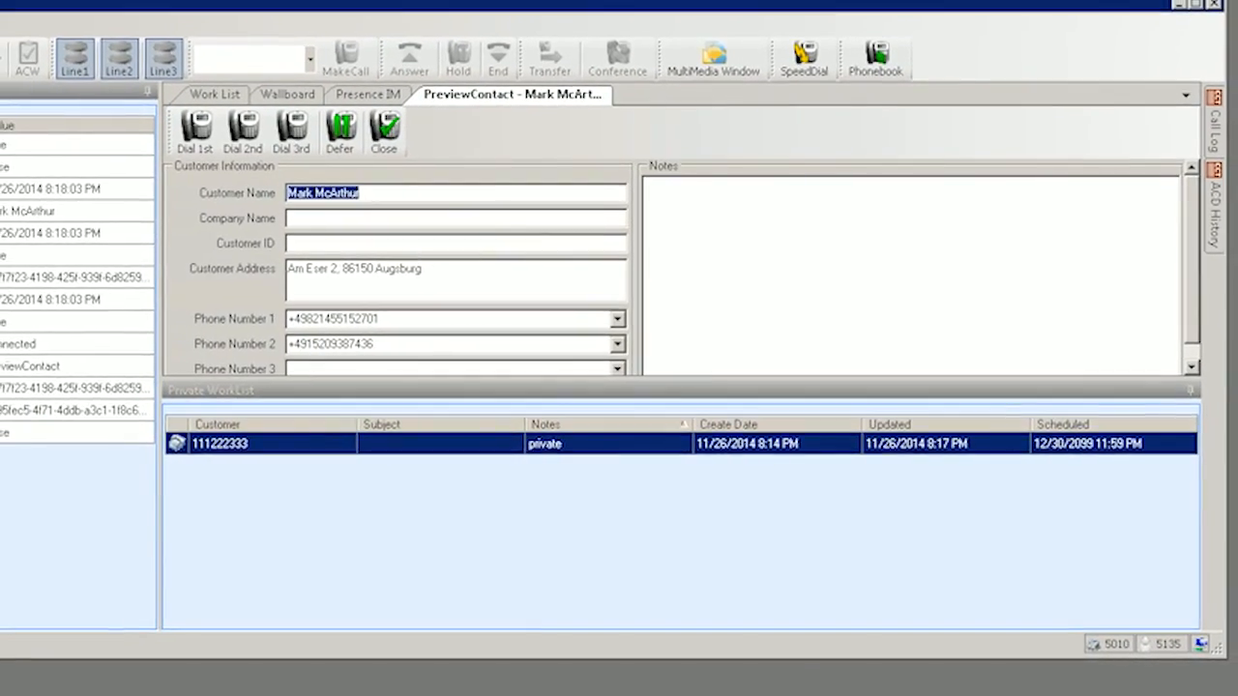